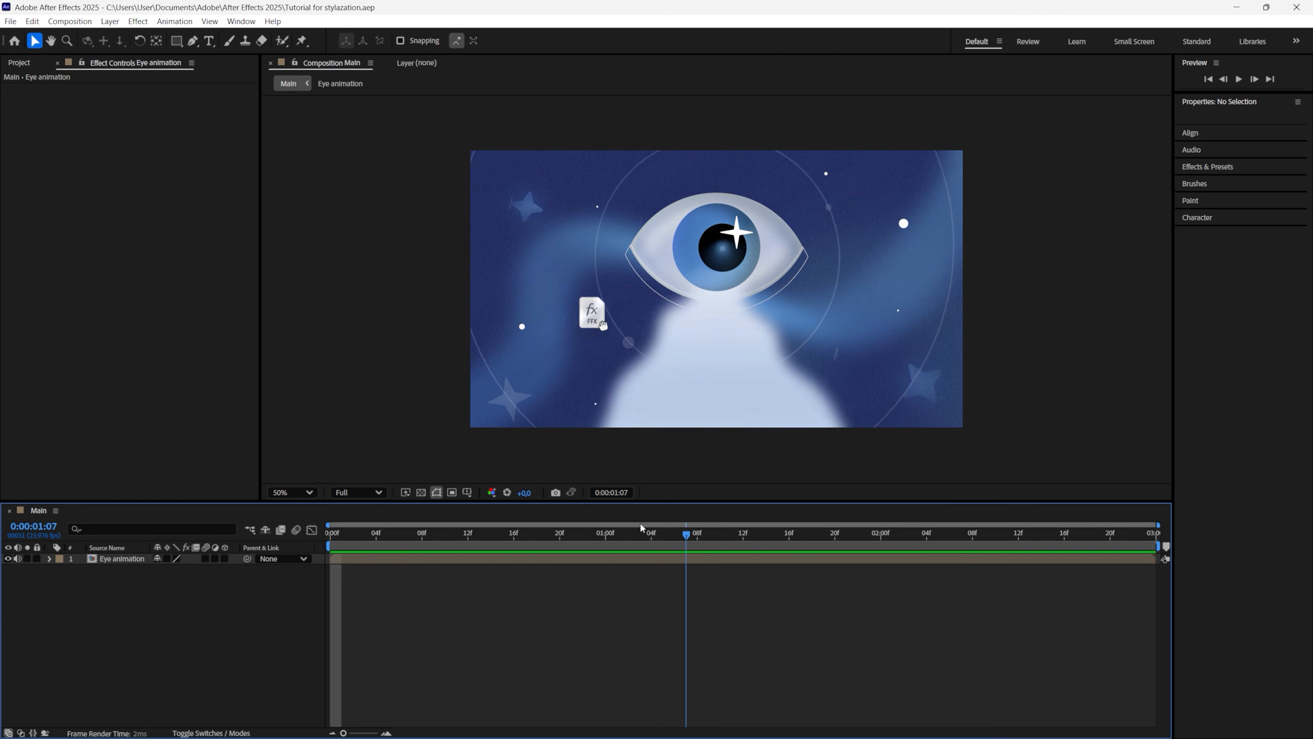
Preview the Main composition and review its size, frame rate and duration in the composition settings without changing them
key(space)
key(space)
click(70, 22)
click(117, 53)
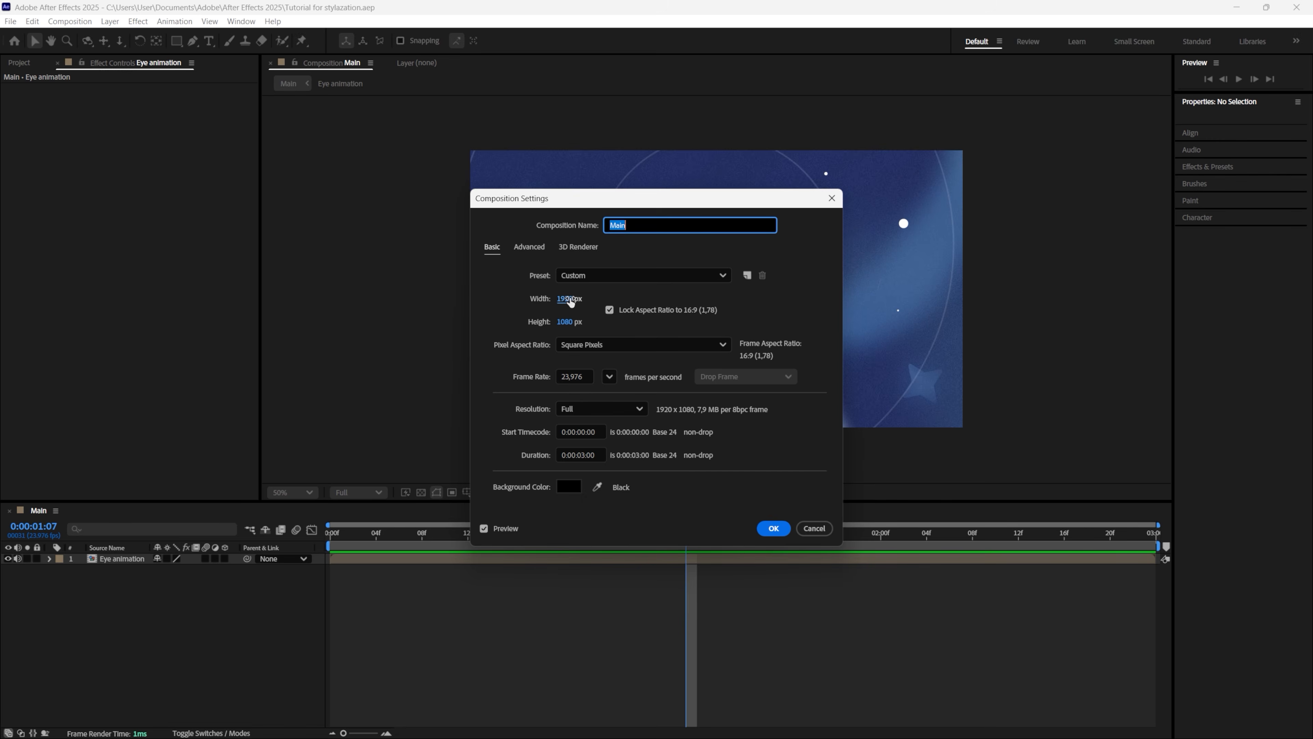
key(Escape)
Play back the eye animation and scrub through the Main timeline to examine its motion
key(space)
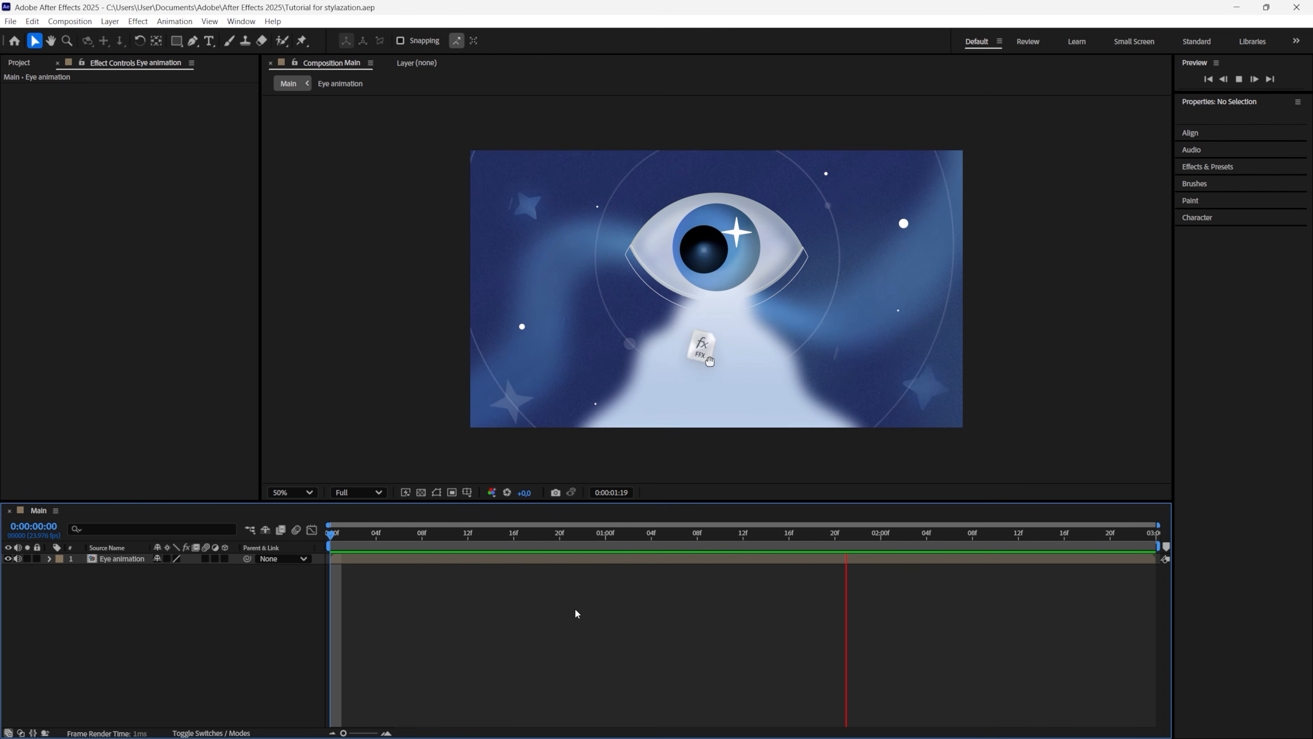
drag(640, 534, 606, 534)
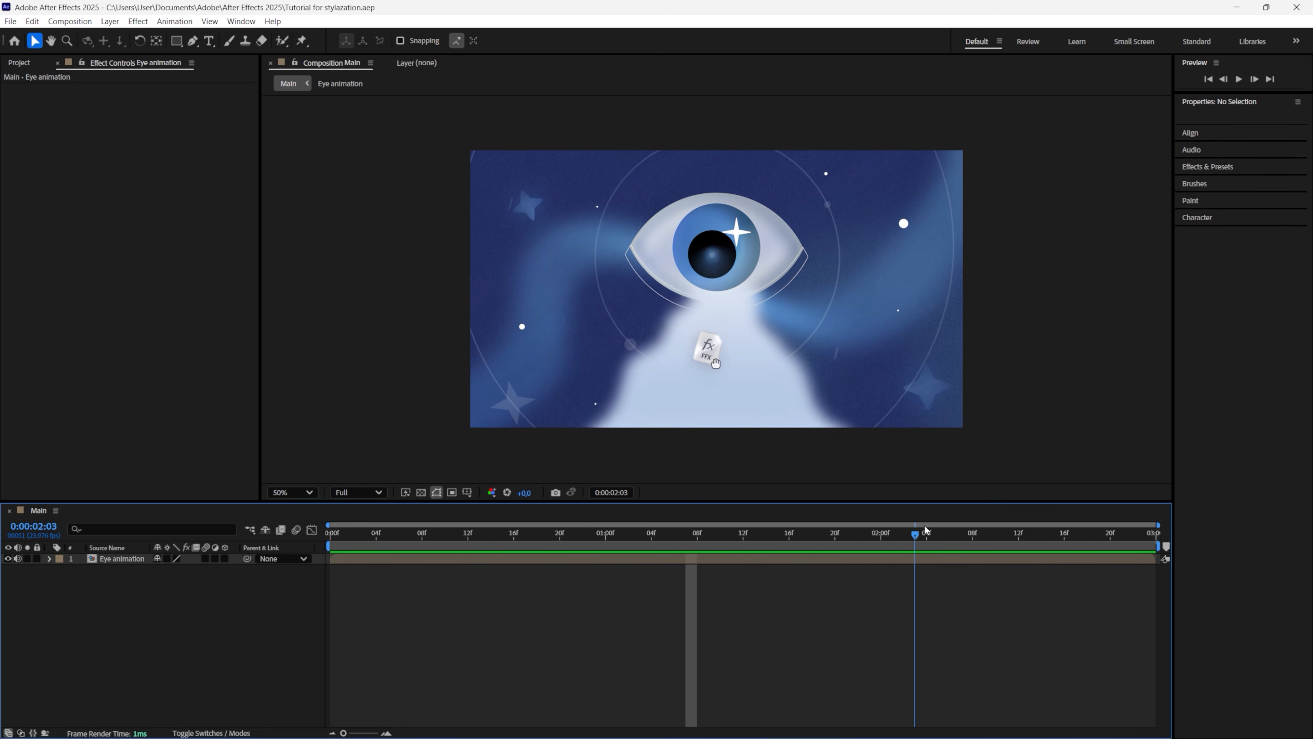
drag(966, 541, 790, 534)
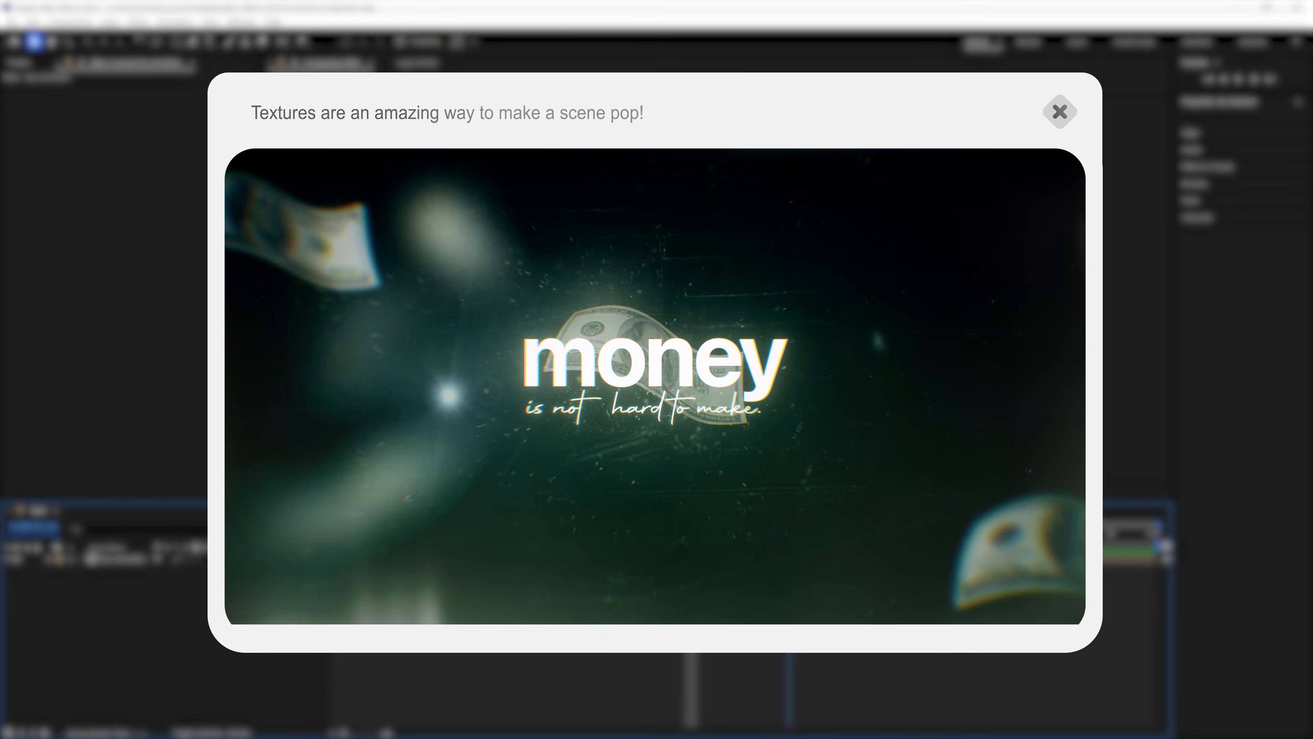
drag(790, 534, 594, 547)
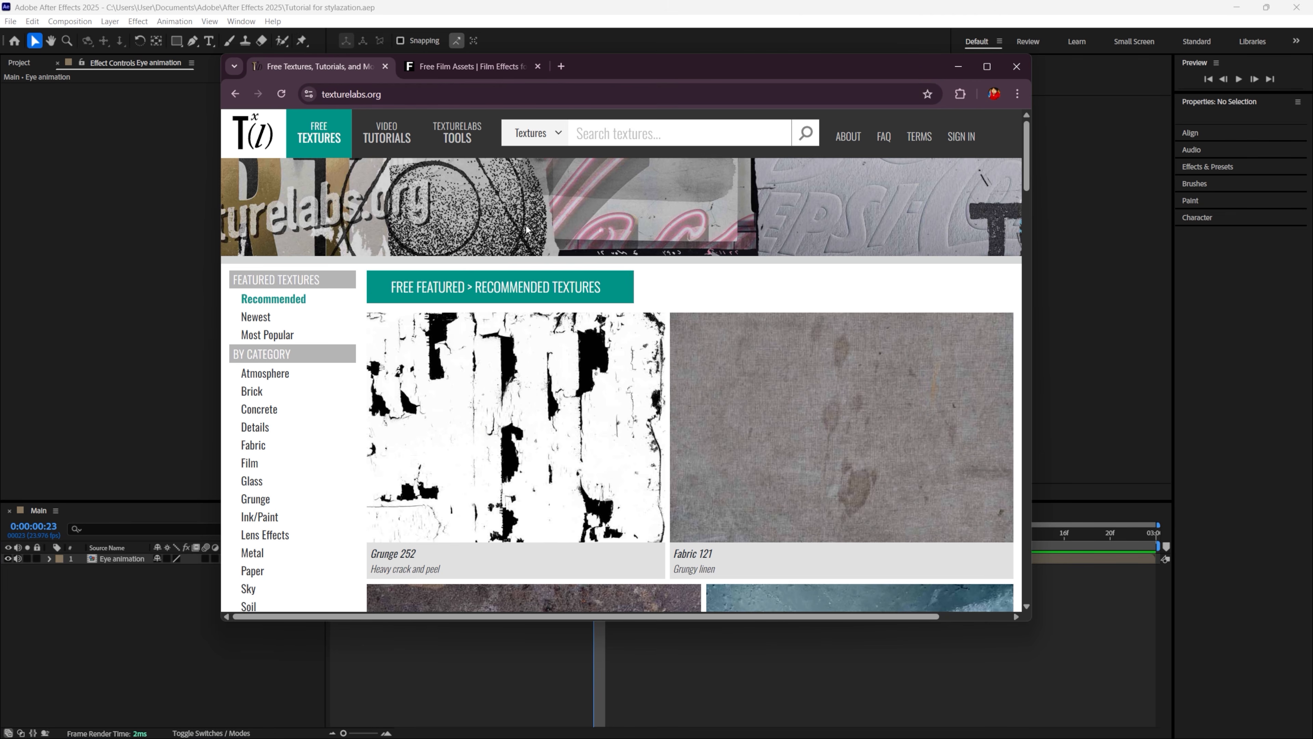
On the Film Composite site, browse the free film assets and play the preview of the Vignette dirty asset
click(454, 68)
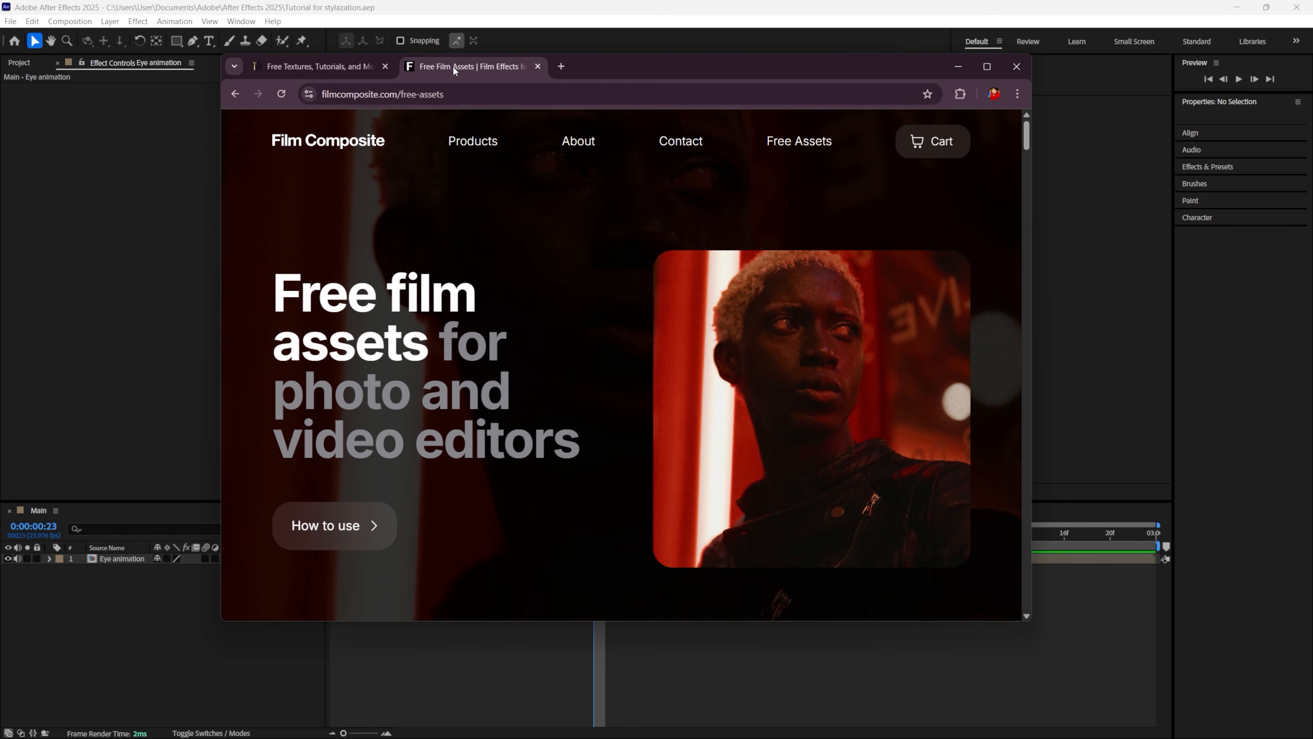
scroll(451, 211, down, 10)
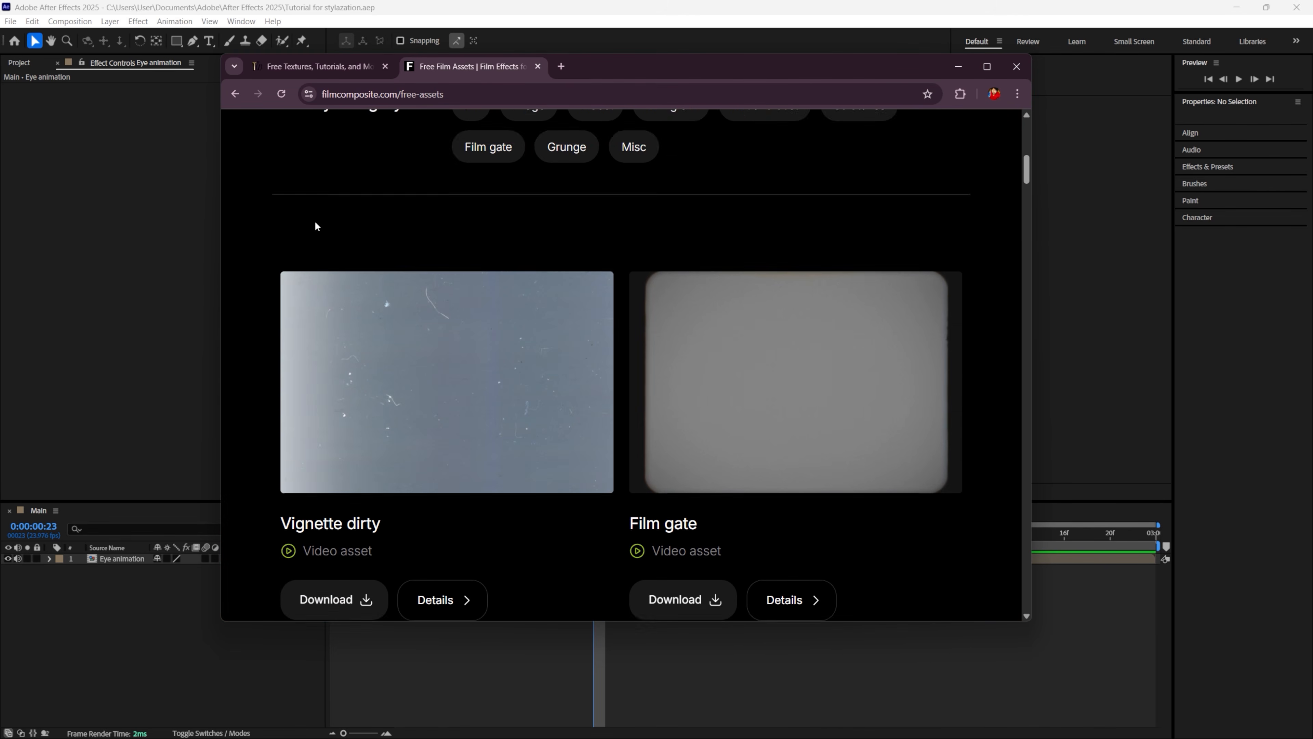
scroll(370, 372, down, 2)
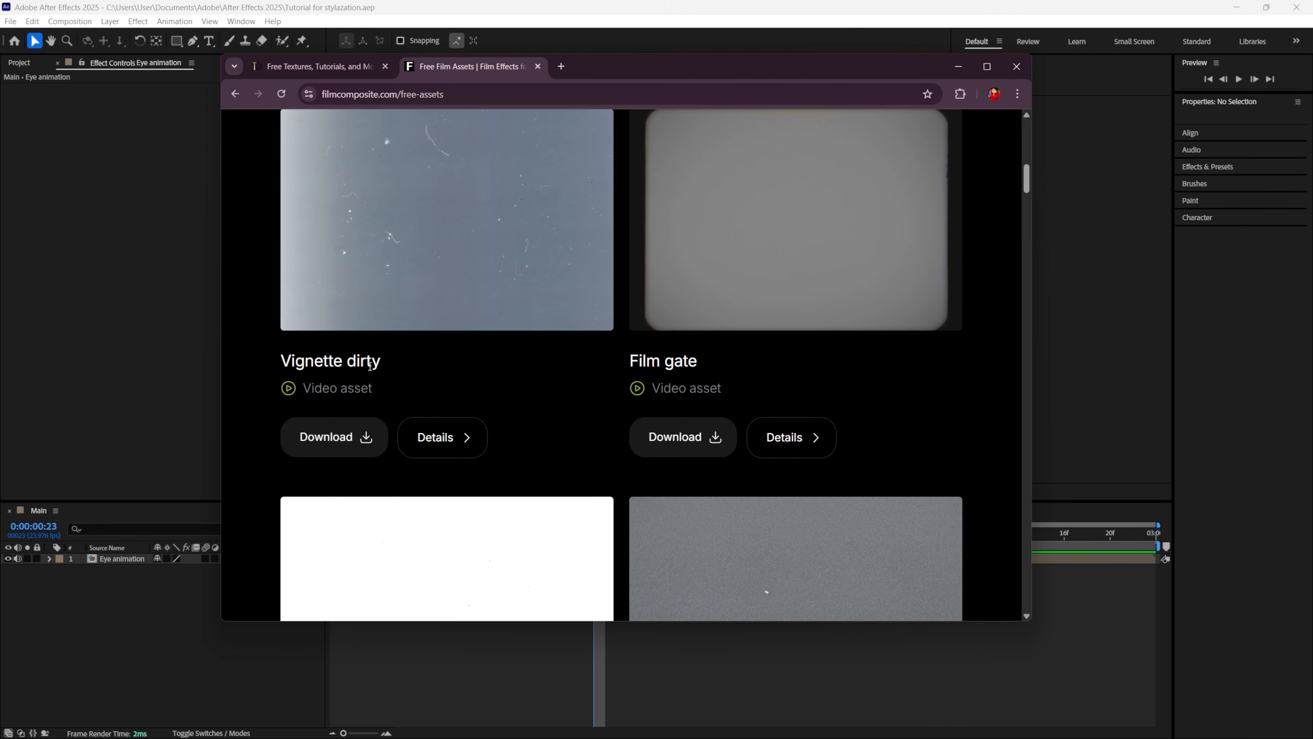
click(423, 440)
click(301, 455)
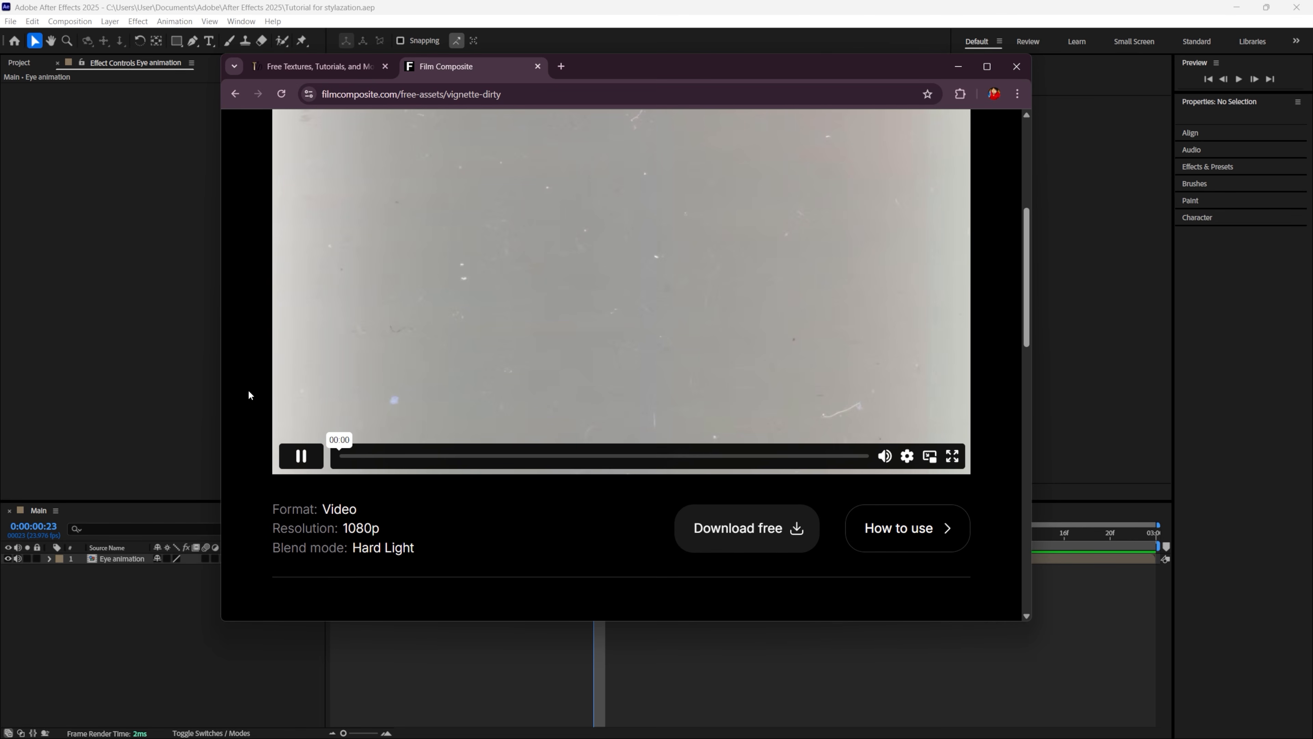
Search the Texturelabs site for "light" textures and browse the results for a color light leak
click(333, 70)
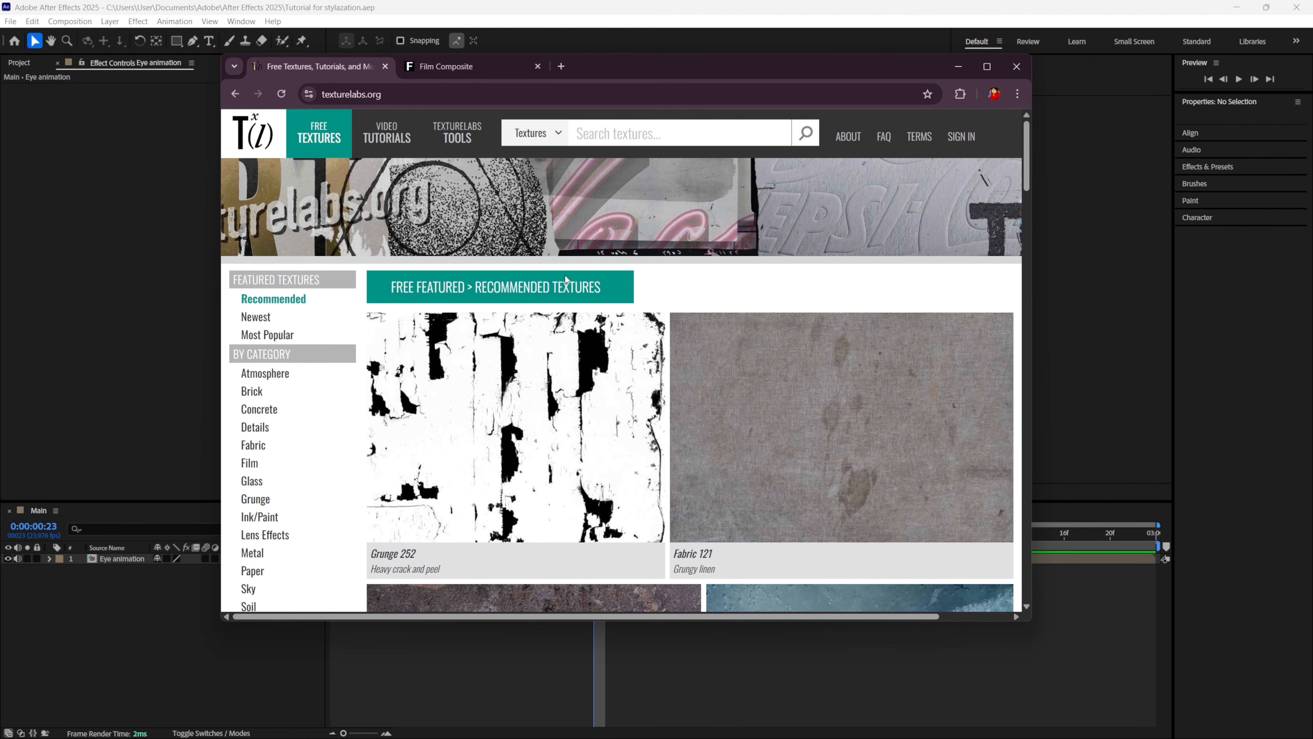
scroll(589, 294, down, 10)
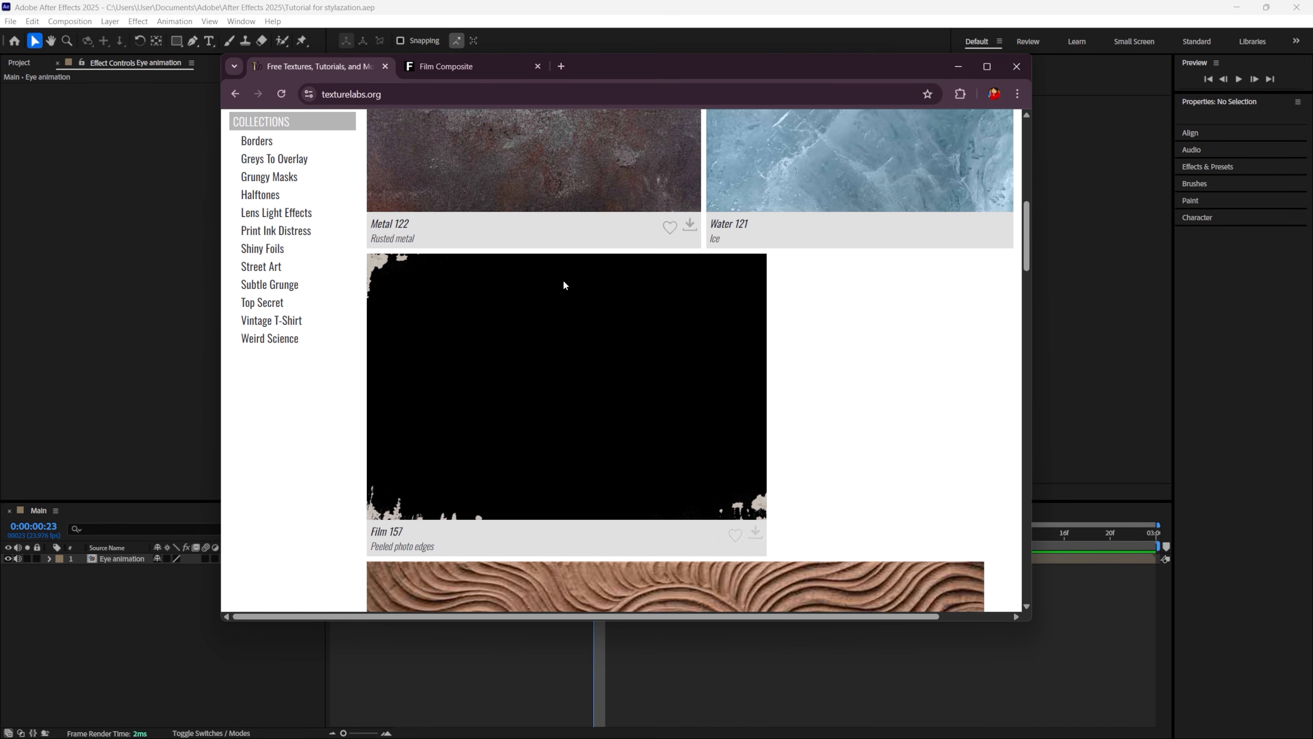
scroll(565, 285, up, 10)
click(601, 134)
text(light)
click(537, 172)
scroll(668, 289, down, 11)
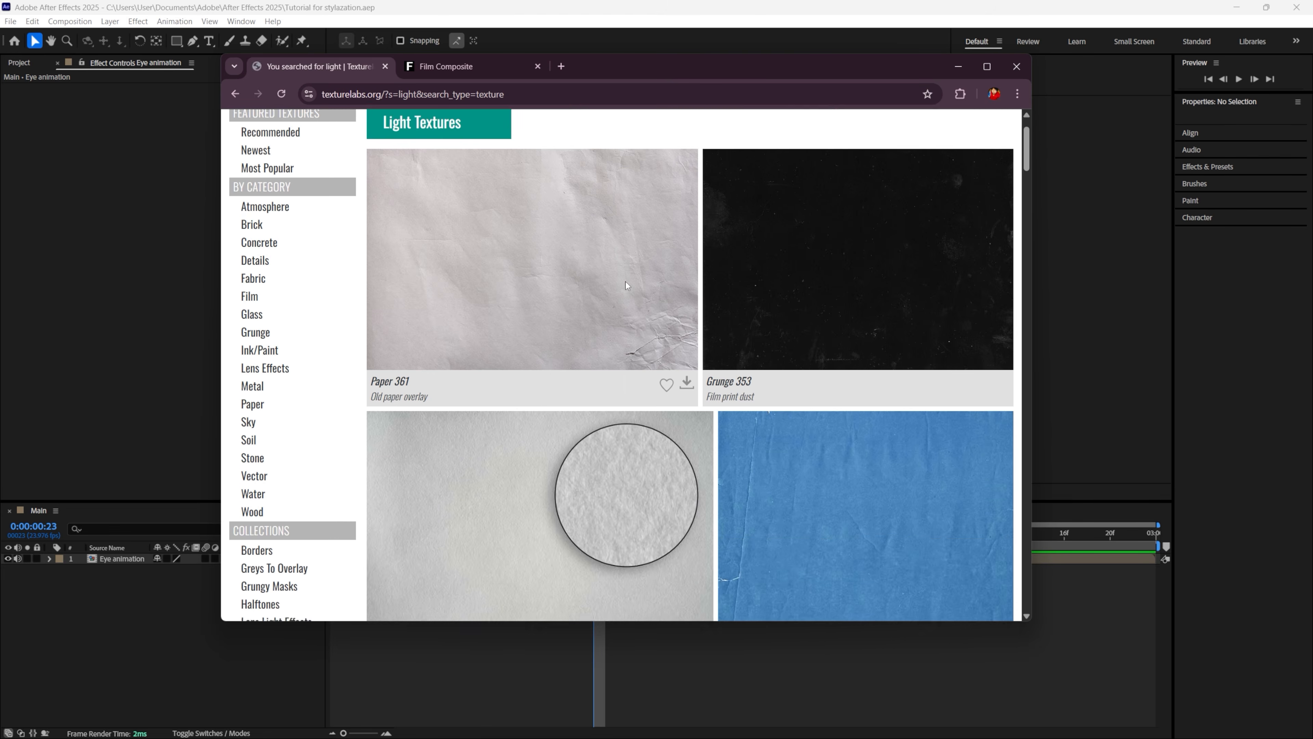
scroll(589, 267, down, 15)
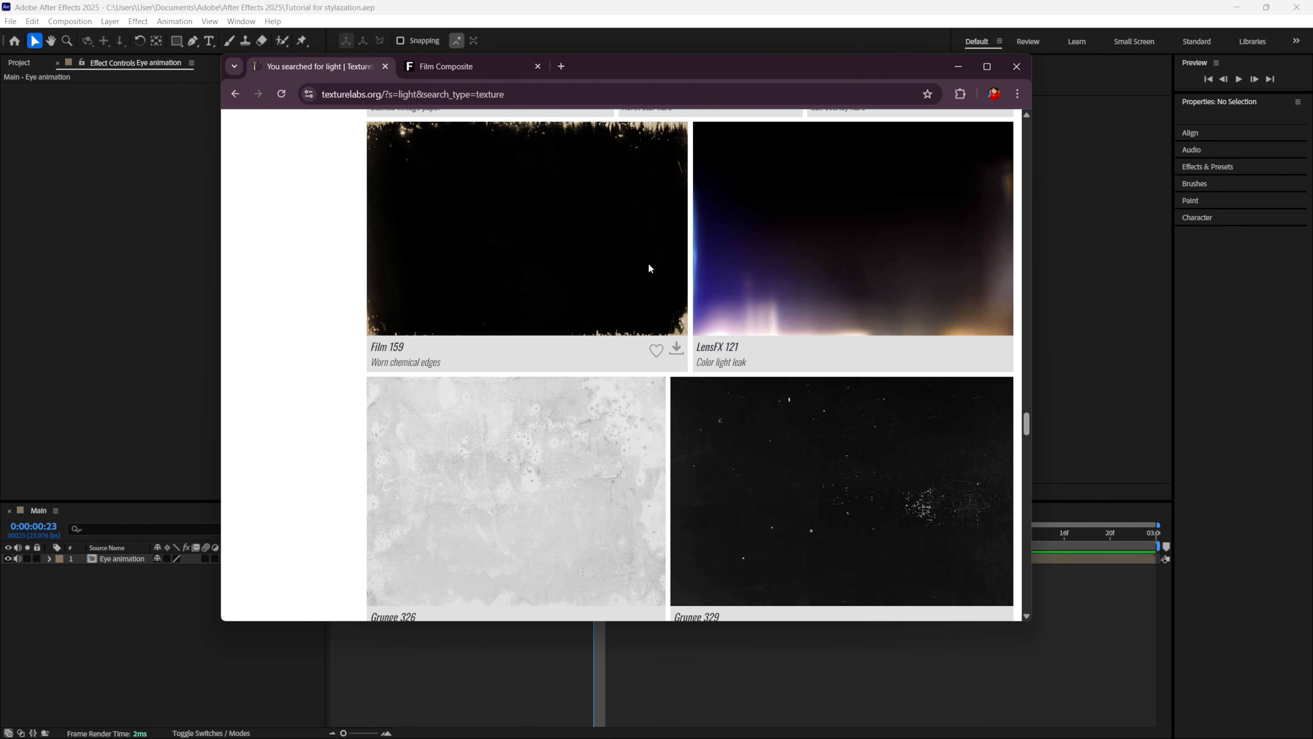
Download the large 4240x2827 version of LensFX 121 and place it above Eye animation in the Main composition
click(787, 262)
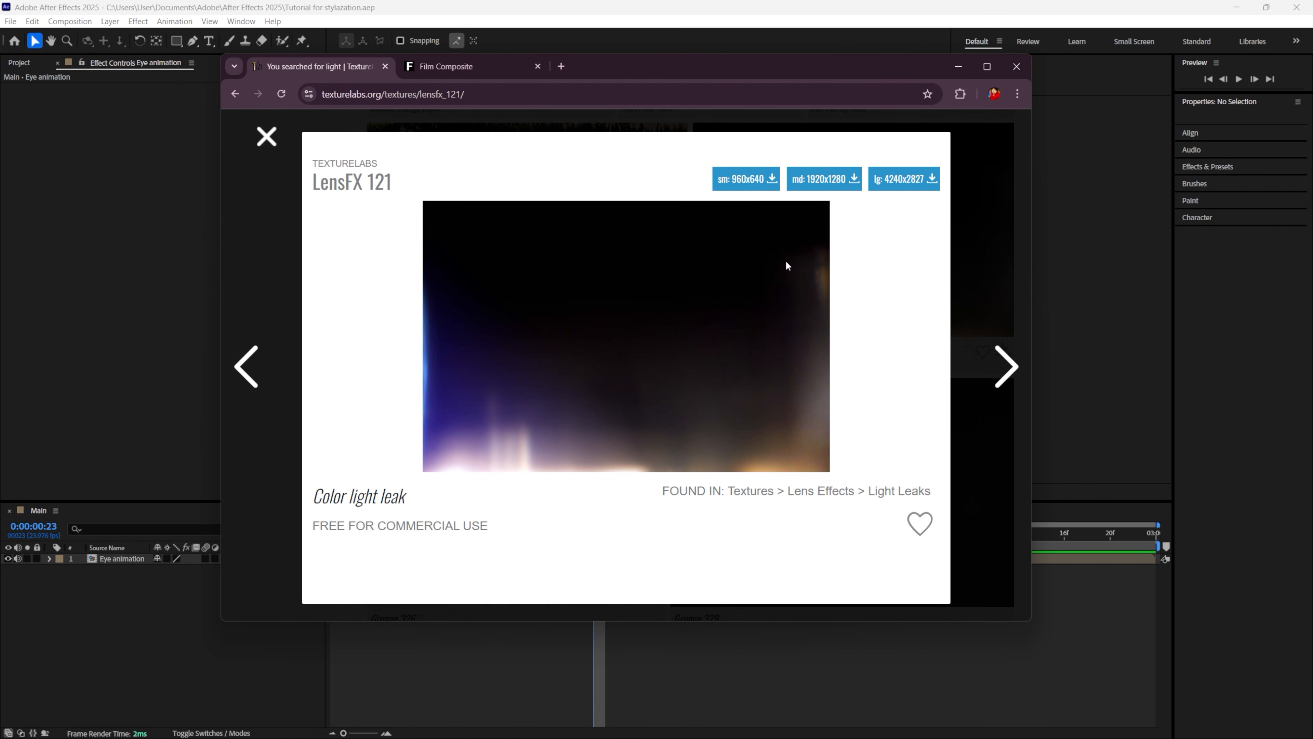
click(896, 179)
drag(873, 127, 463, 650)
Scale the light leak texture layer to 50%
key(s)
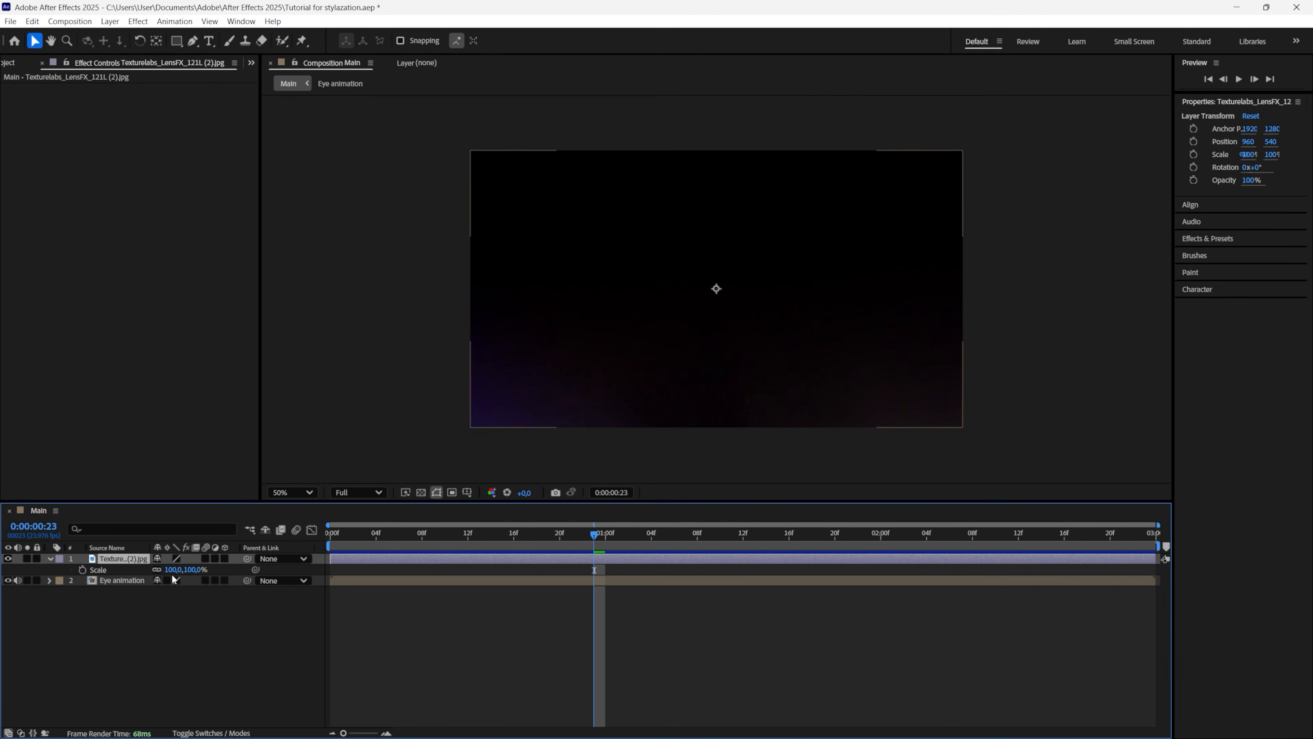
text(50)
key(Return)
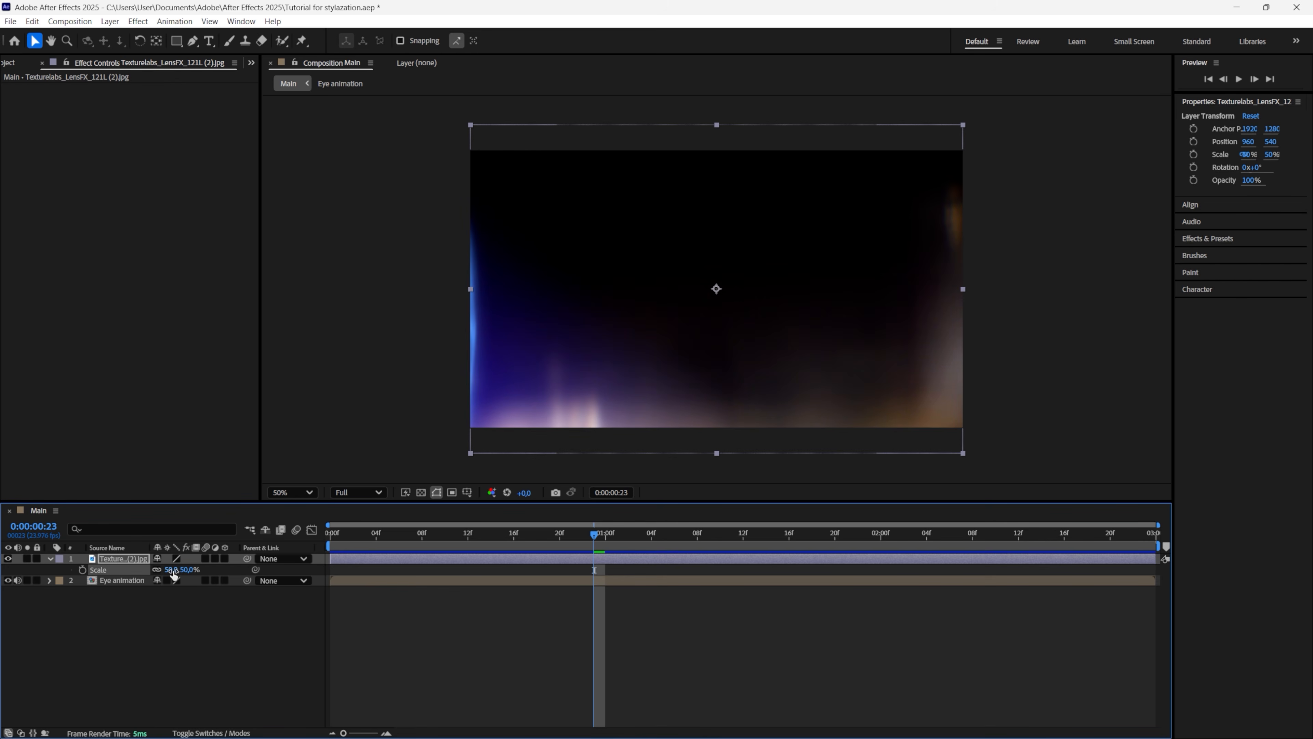
key(s)
click(522, 591)
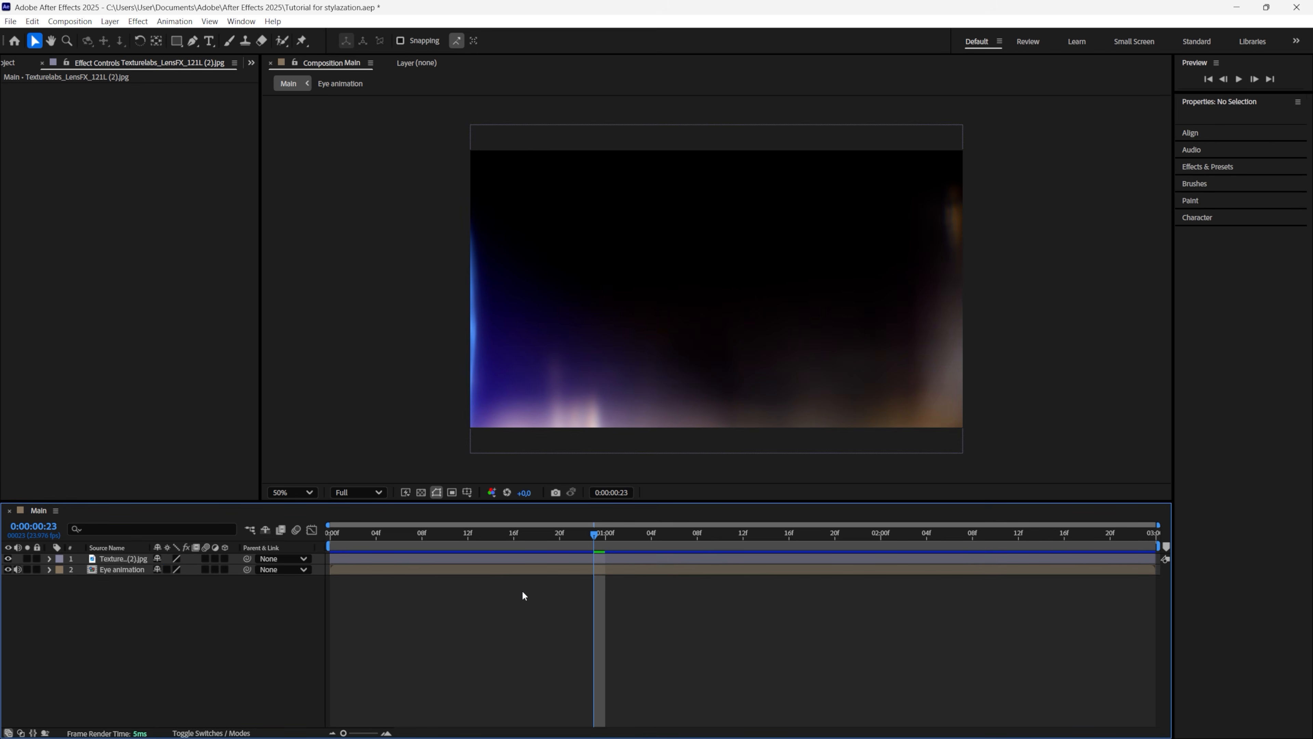
Rename the light leak layer as Light texture
right_click(140, 559)
click(169, 526)
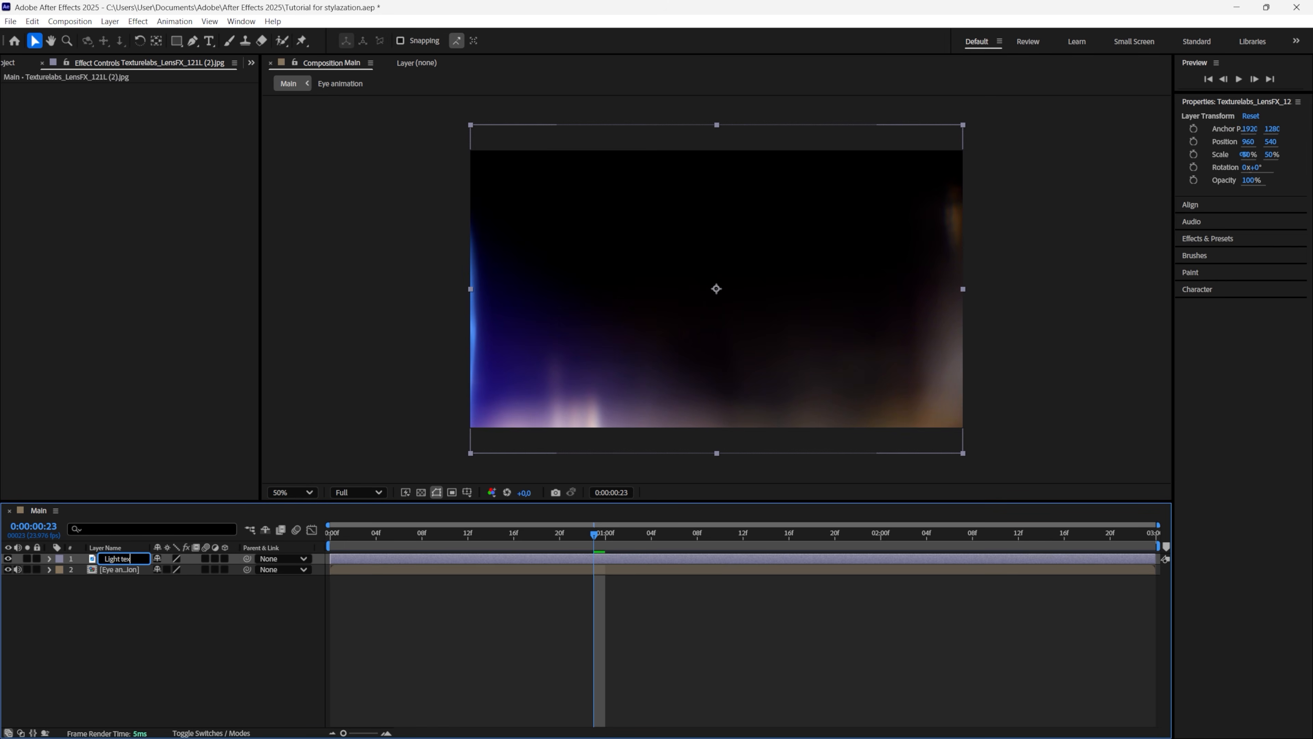
text(Light texture)
key(Return)
Set the Light texture layer's blending mode to Screen and try a lower opacity
right_click(577, 560)
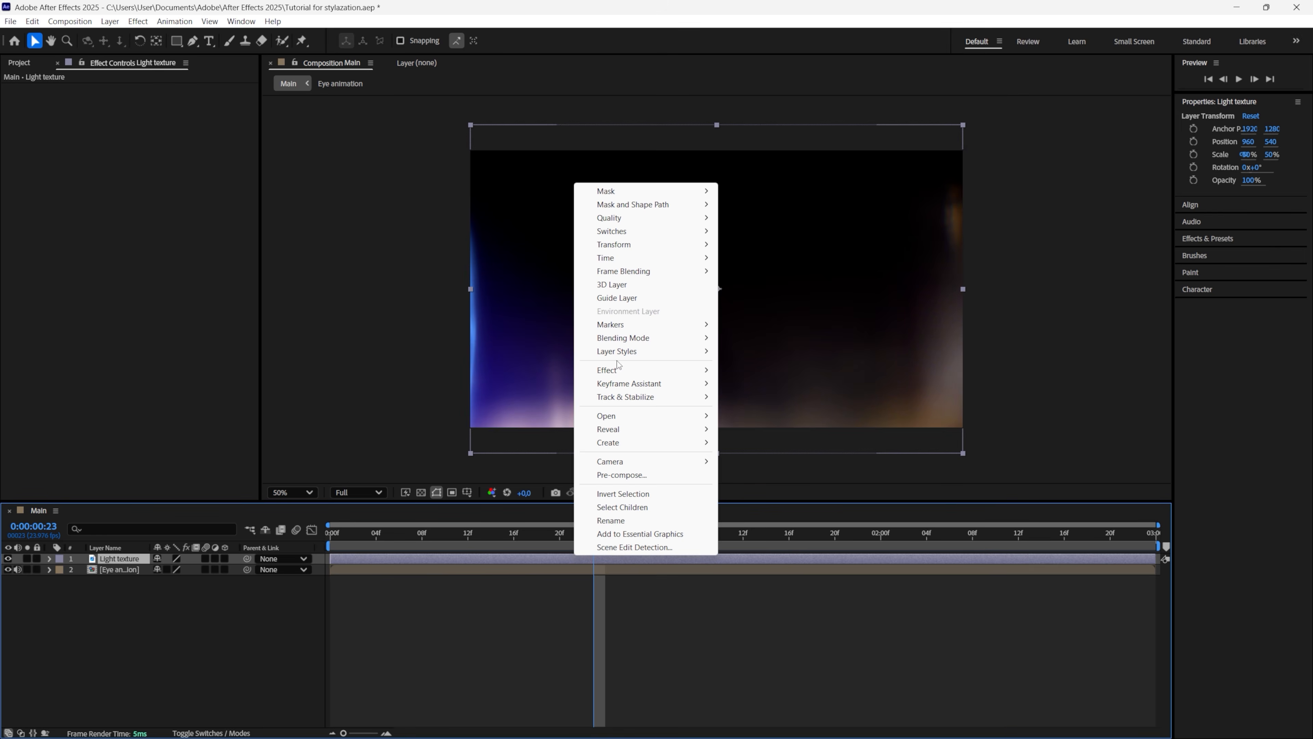
mouse_move(628, 341)
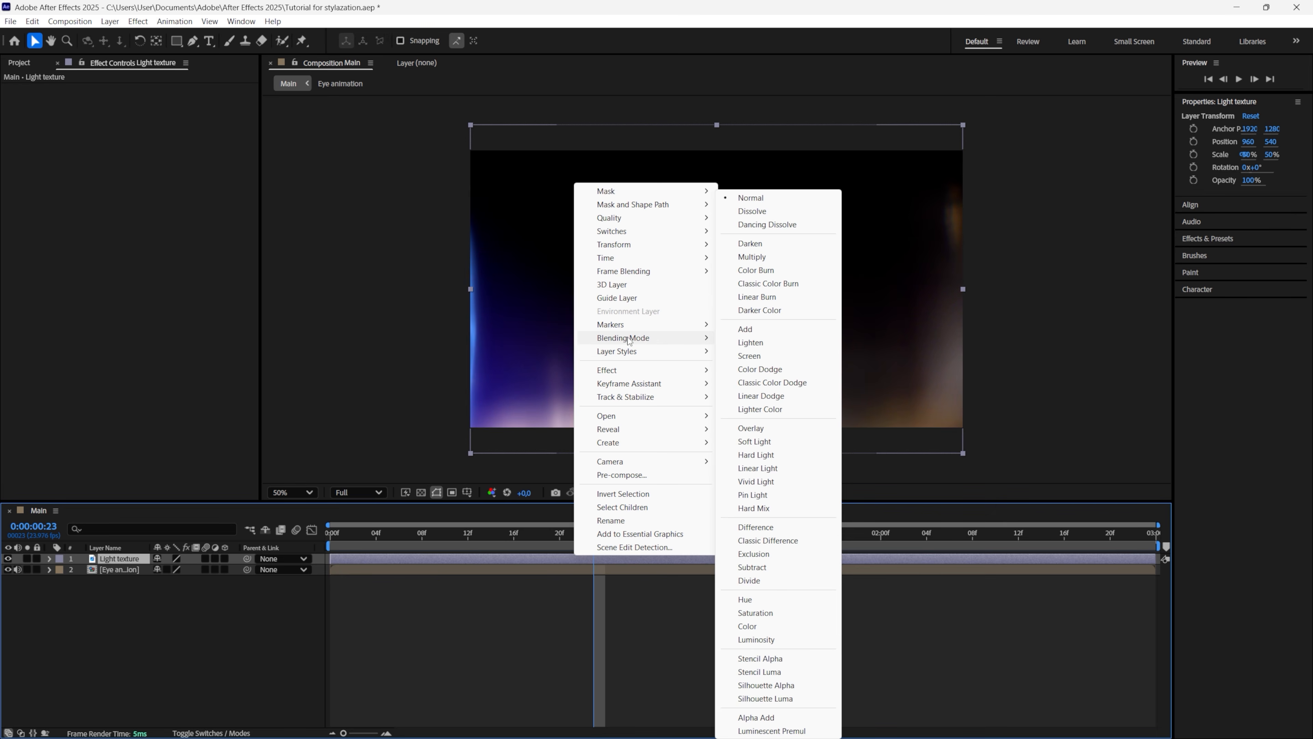
click(750, 356)
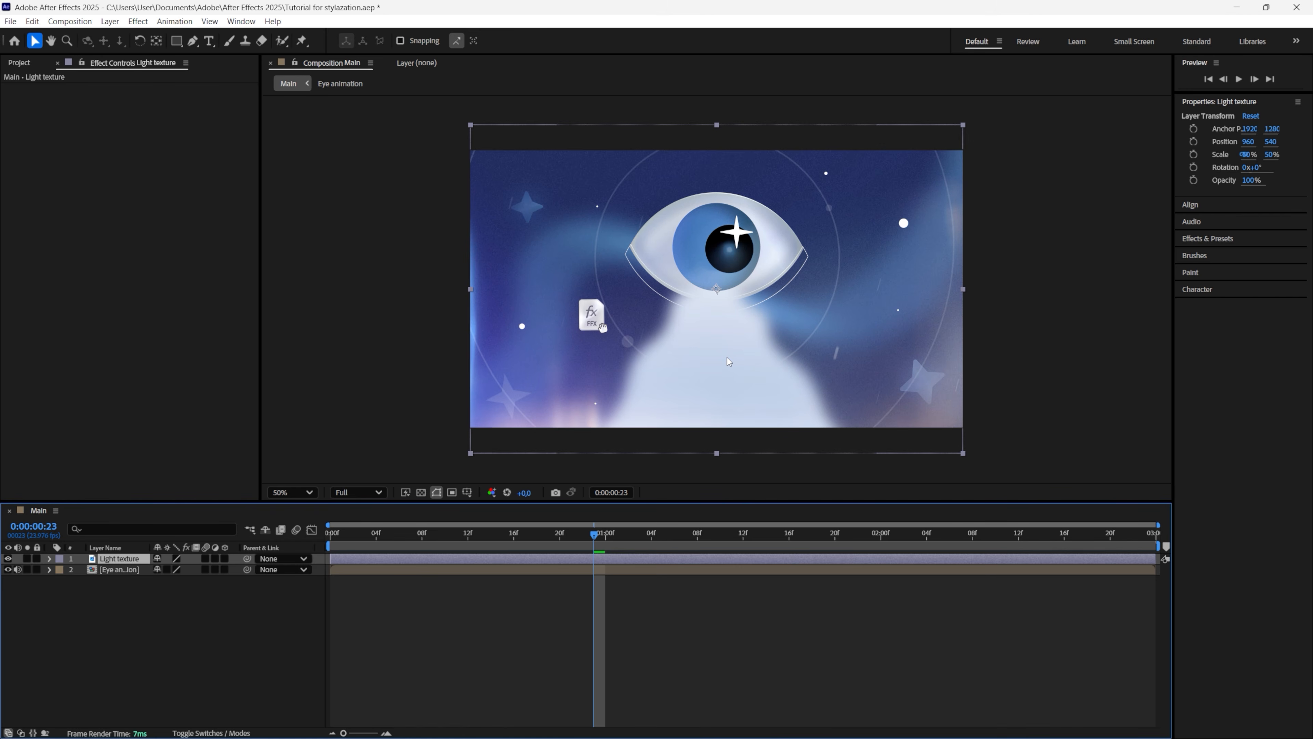
key(t)
drag(159, 569, 111, 569)
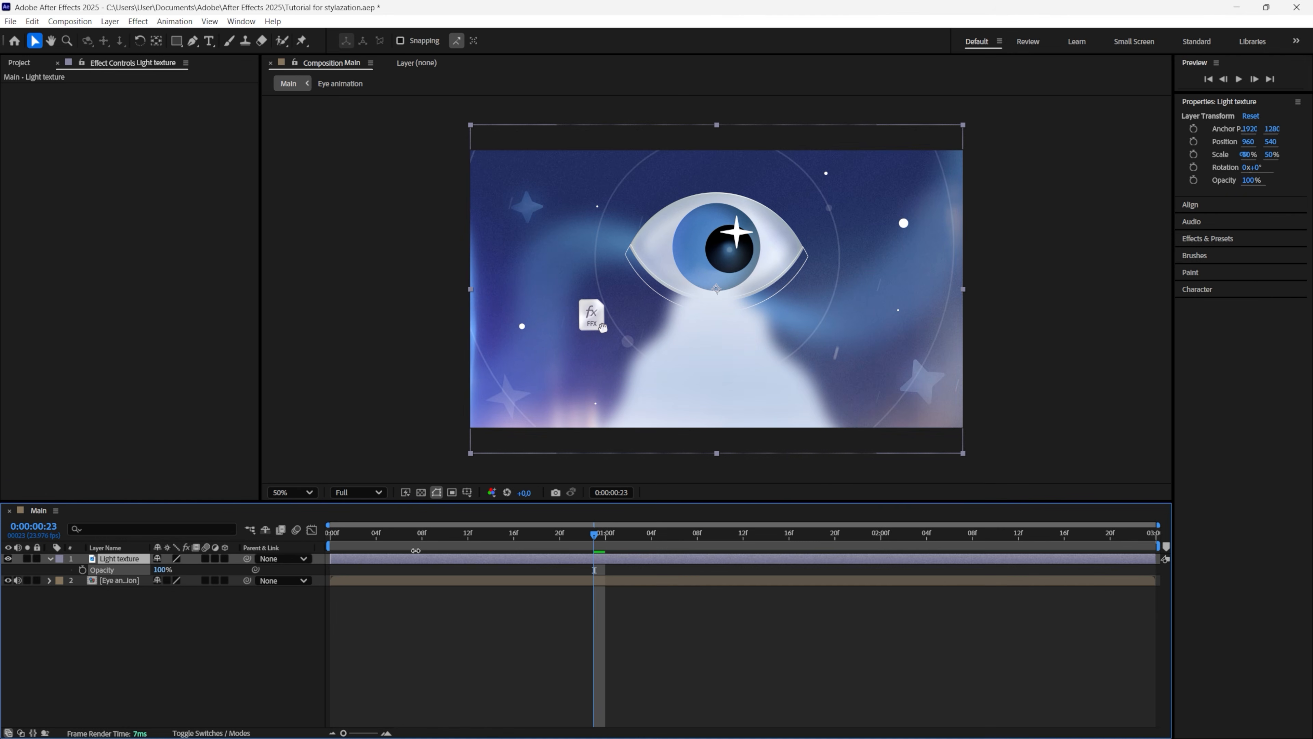
Apply the Curves effect to the Light texture layer, pull the RGB curve below the diagonal, and compare with the layer hidden
key(ctrl+space)
text(curve)
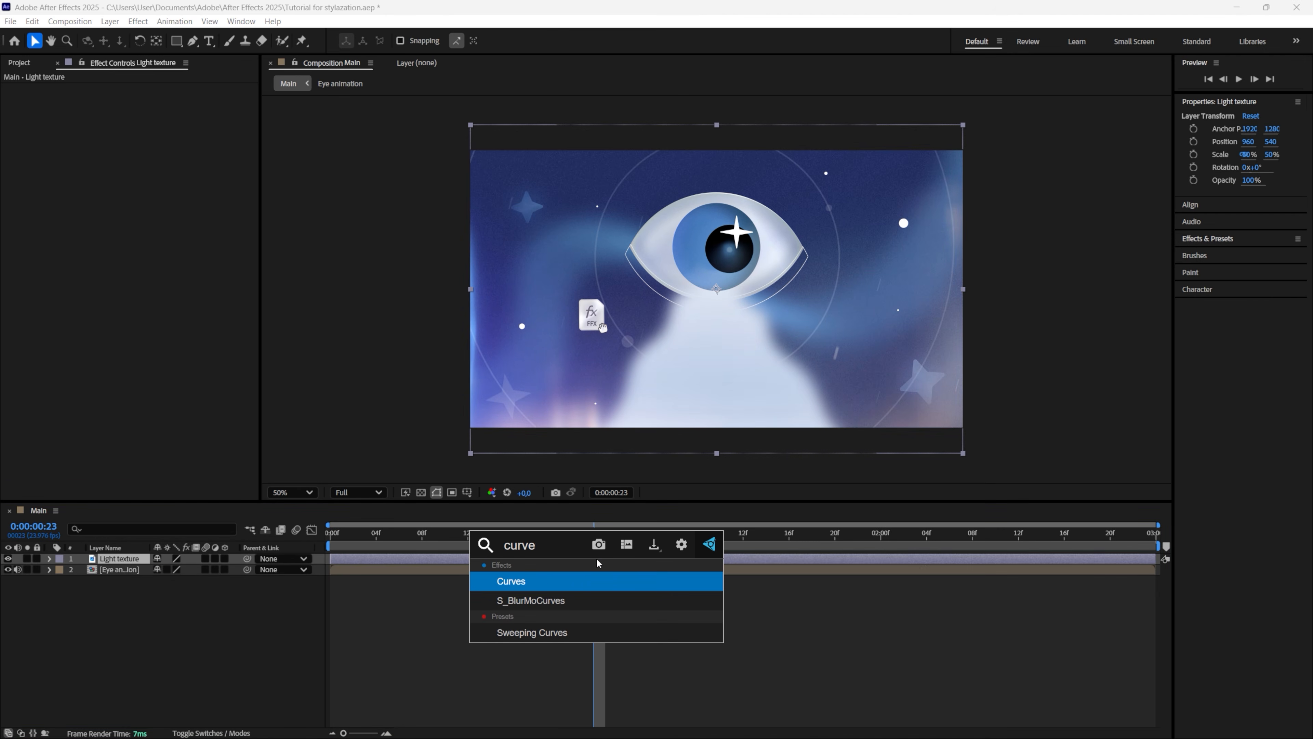
click(549, 583)
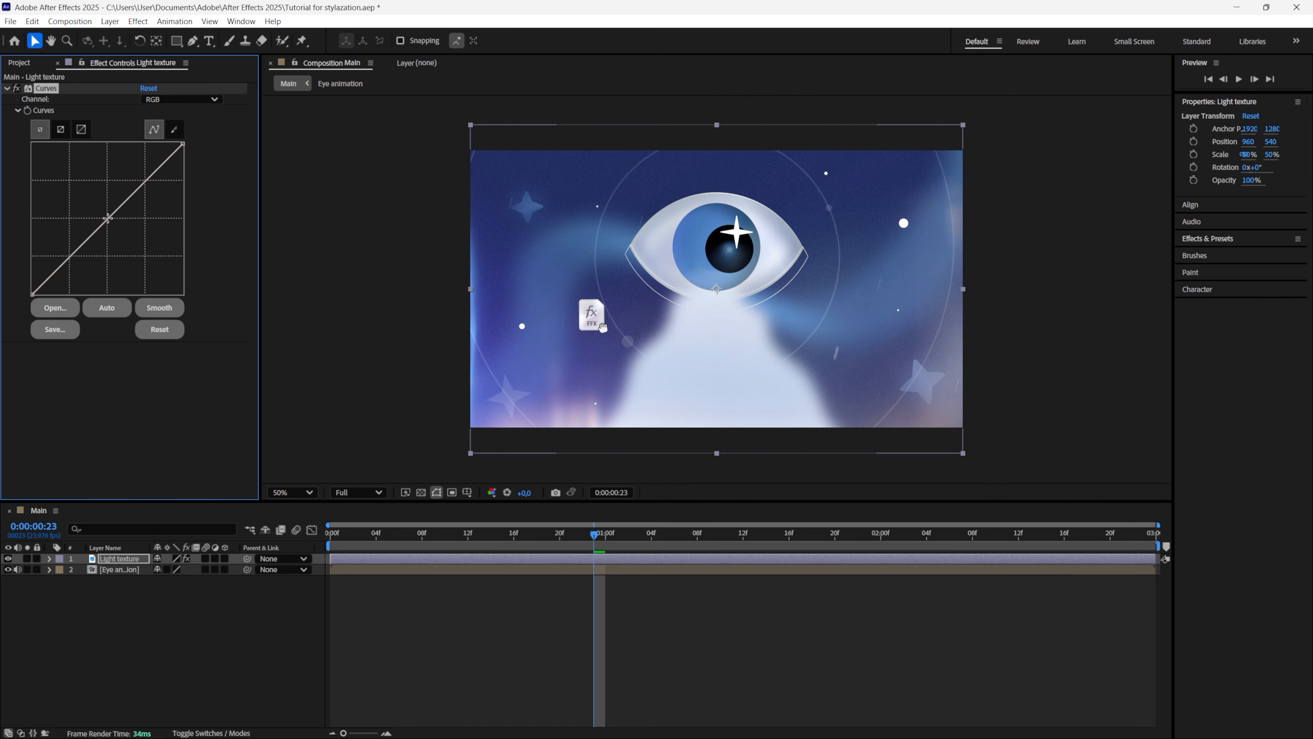
mouse_move(105, 219)
mouse_down()
mouse_move(121, 228)
mouse_move(106, 221)
mouse_up()
drag(72, 255, 104, 229)
click(7, 561)
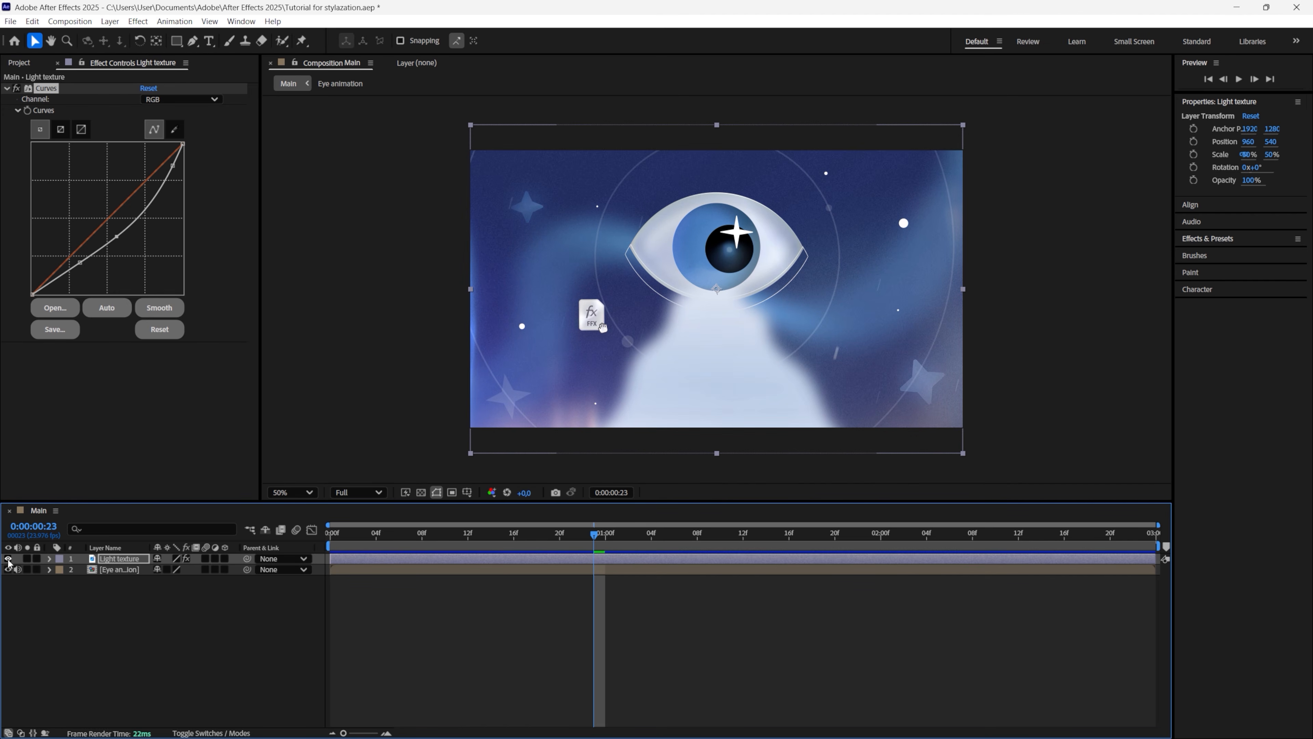
click(106, 308)
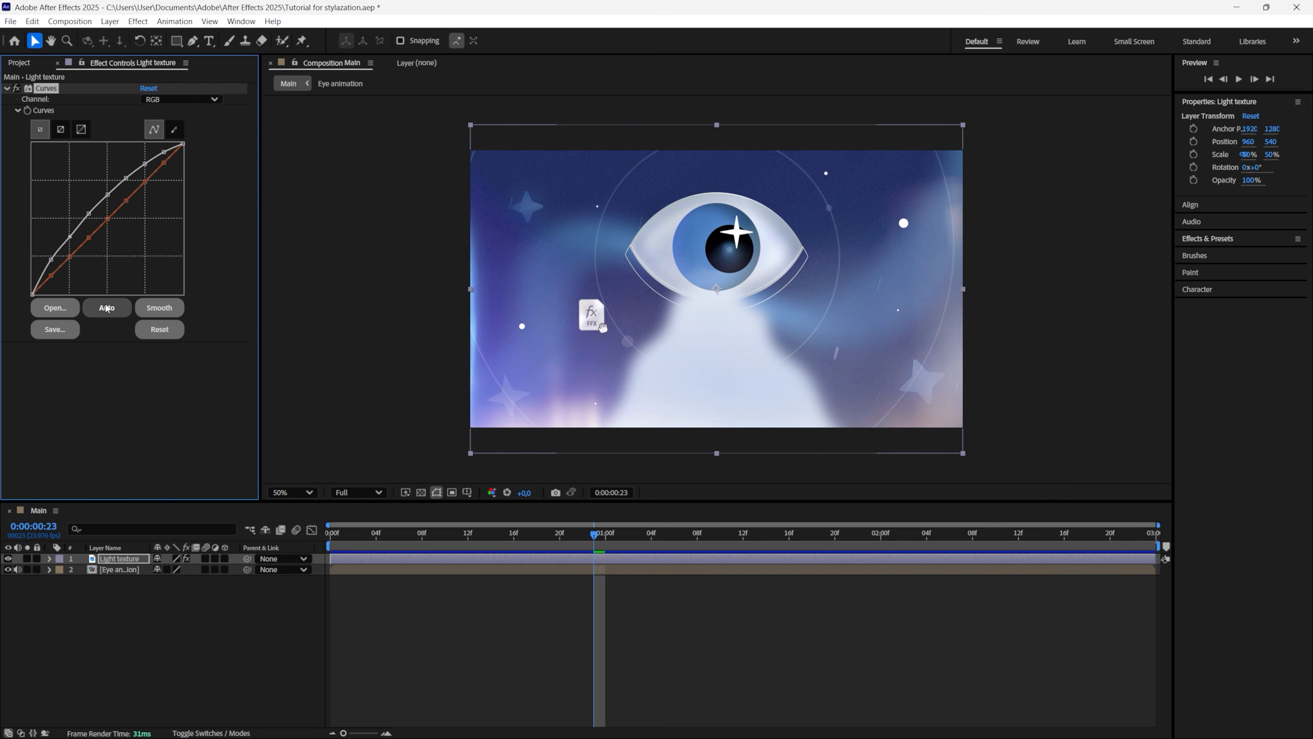
drag(90, 213, 100, 249)
key(ctrl+z)
key(ctrl+z)
key(ctrl+z)
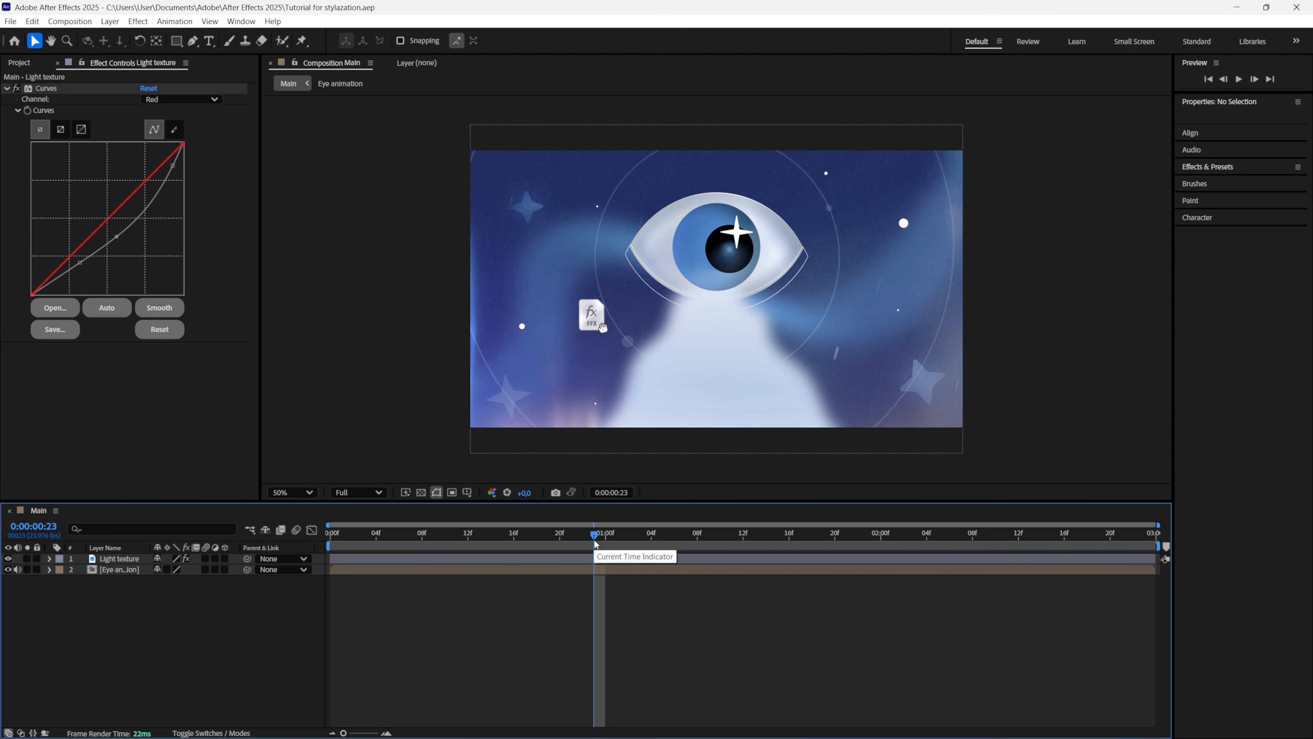
Preview and scrub through the Main composition to check the light texture over the eye animation
key(space)
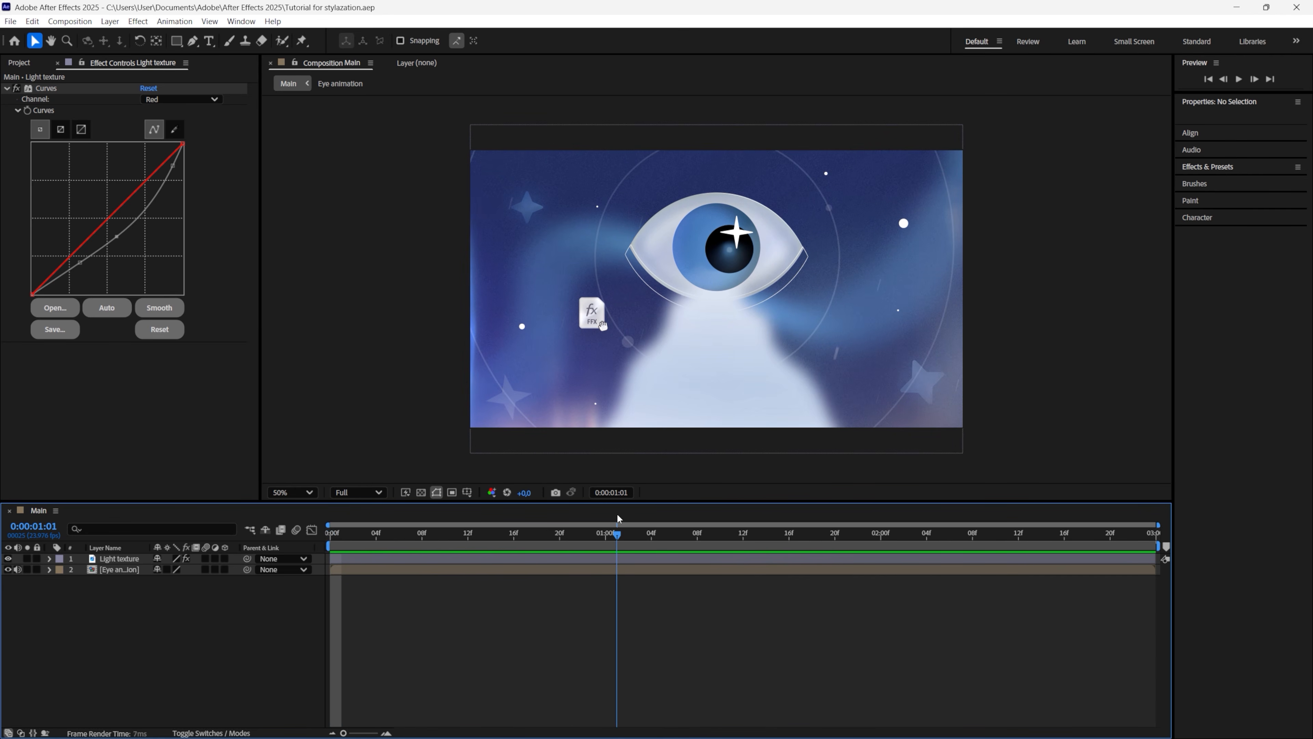
key(space)
drag(595, 536, 462, 558)
drag(326, 574, 563, 563)
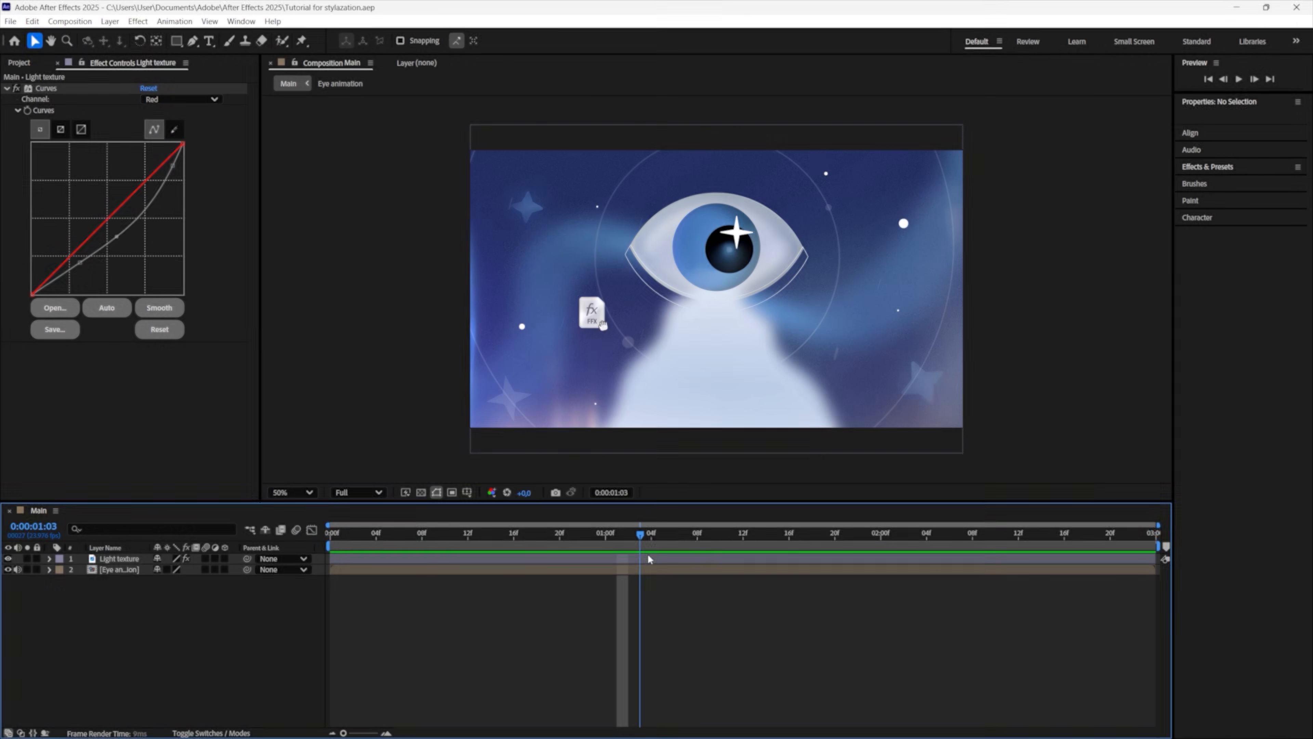
drag(648, 559, 730, 590)
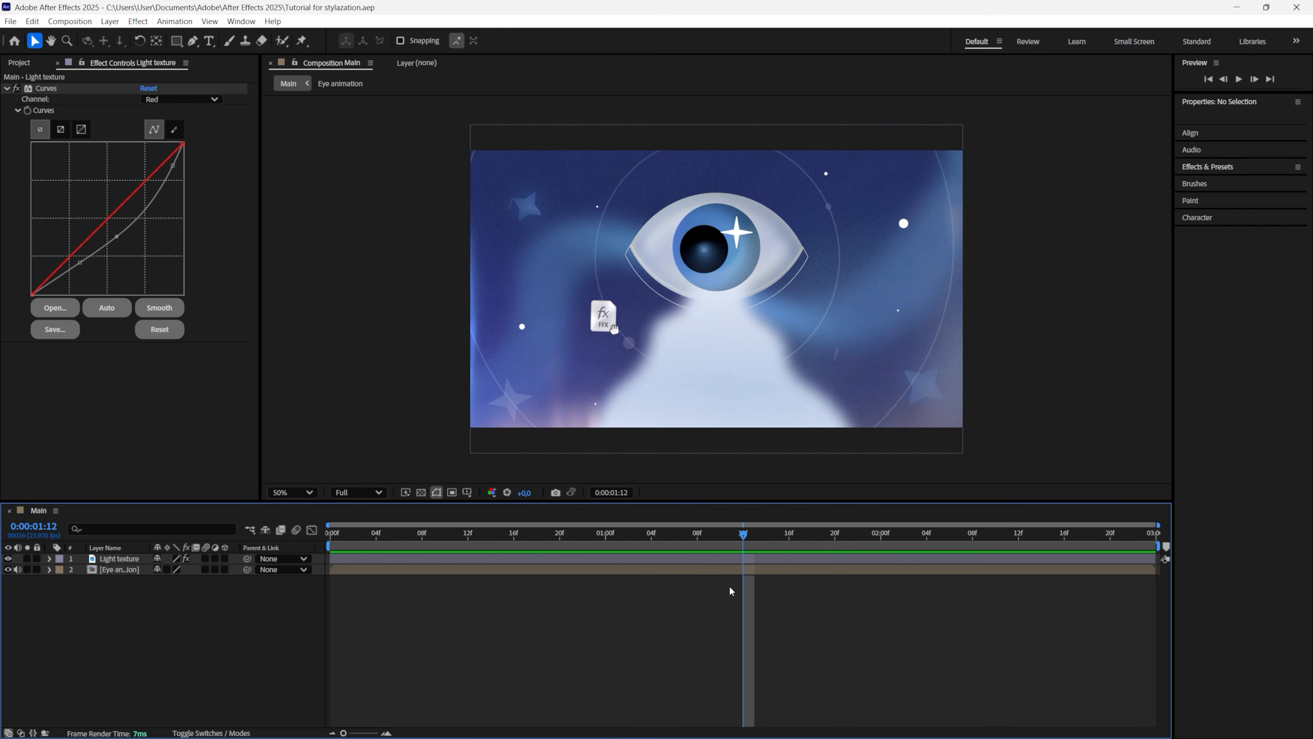
Create a new adjustment layer on top of the Main composition and duplicate it
click(113, 24)
mouse_move(155, 36)
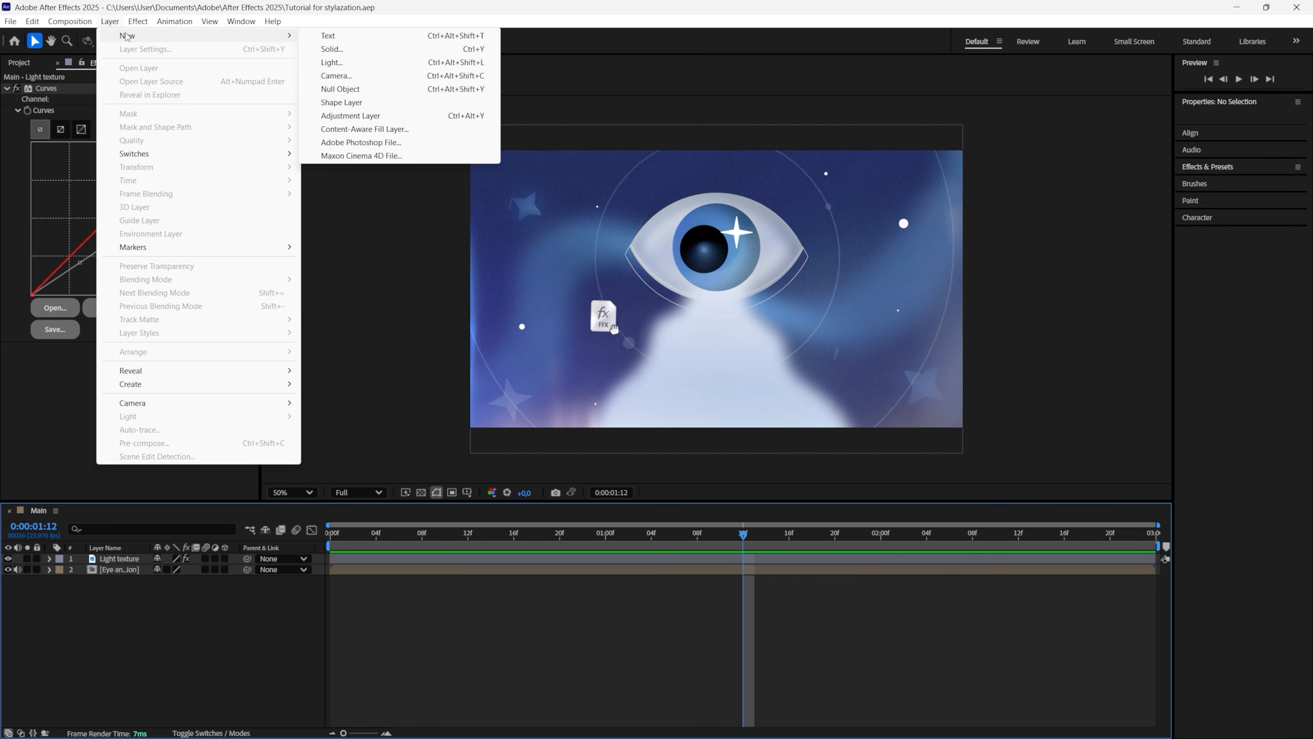
click(337, 117)
key(ctrl+d)
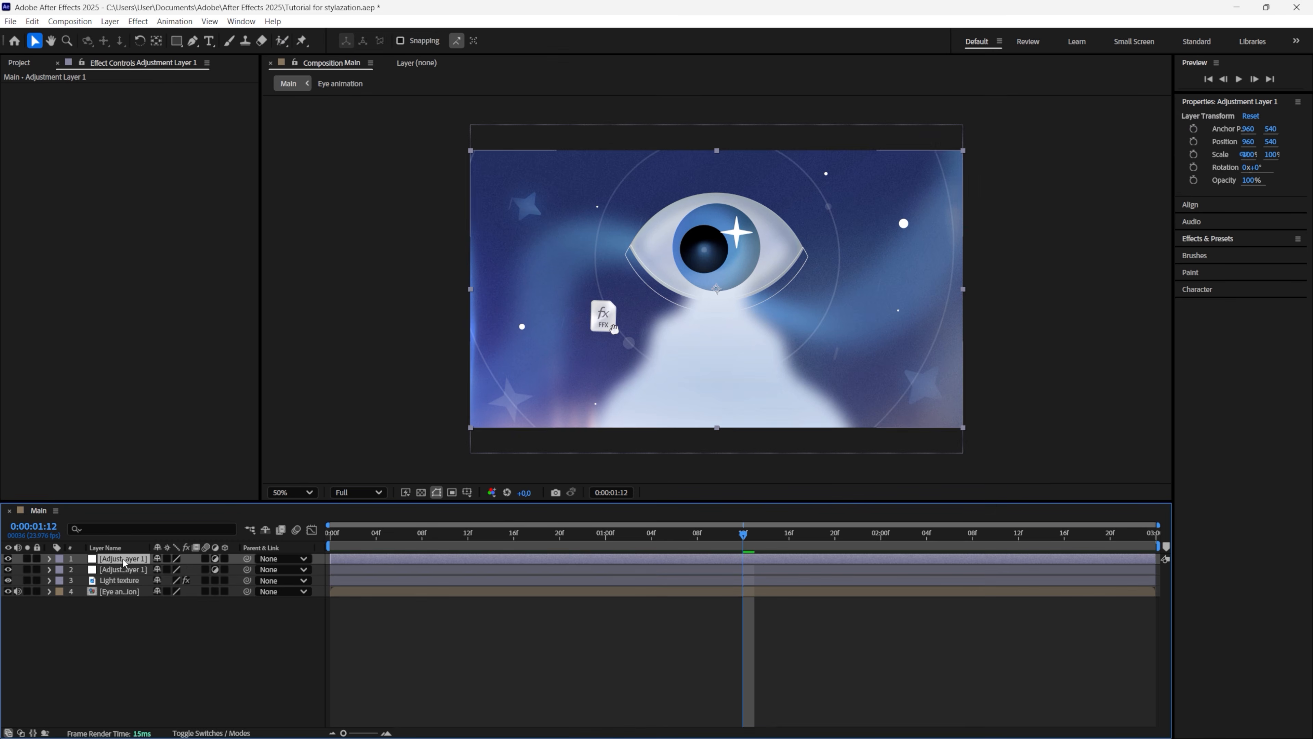
Set the label color of both adjustment layers to Cyan
shift+click(93, 569)
click(60, 570)
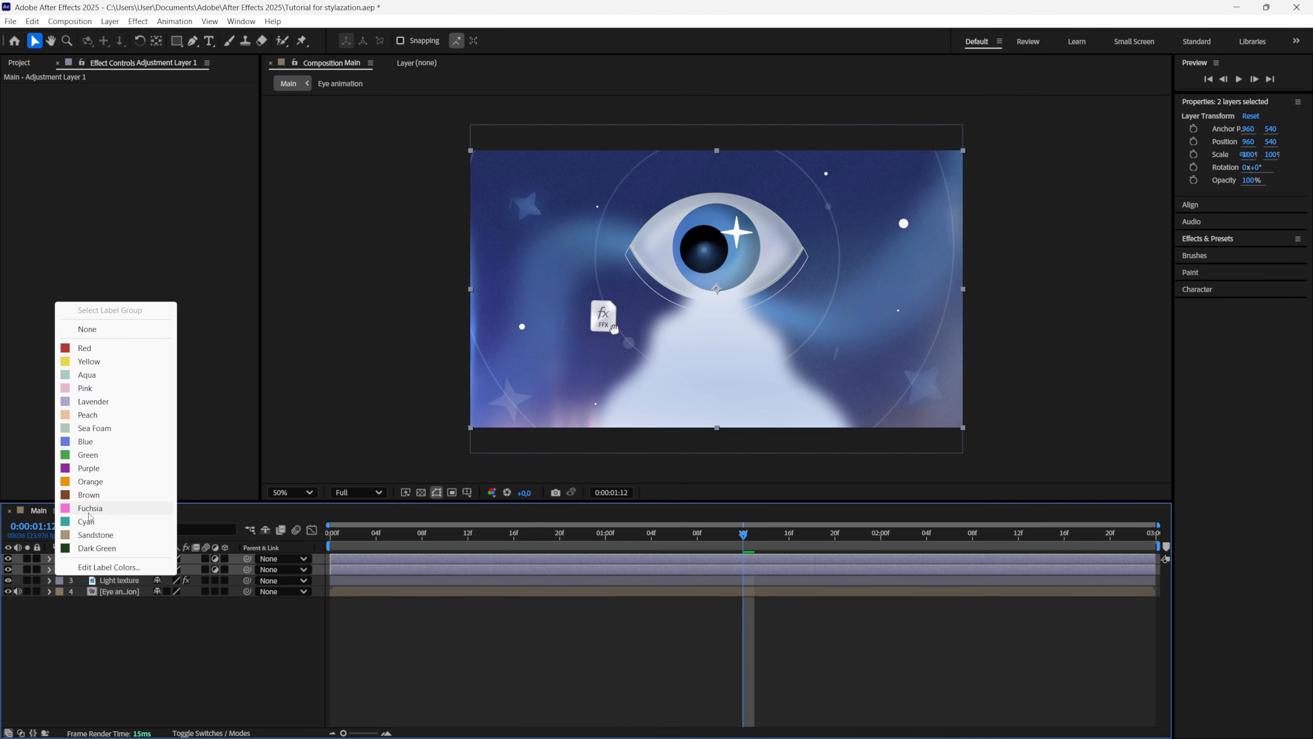
click(87, 522)
click(379, 621)
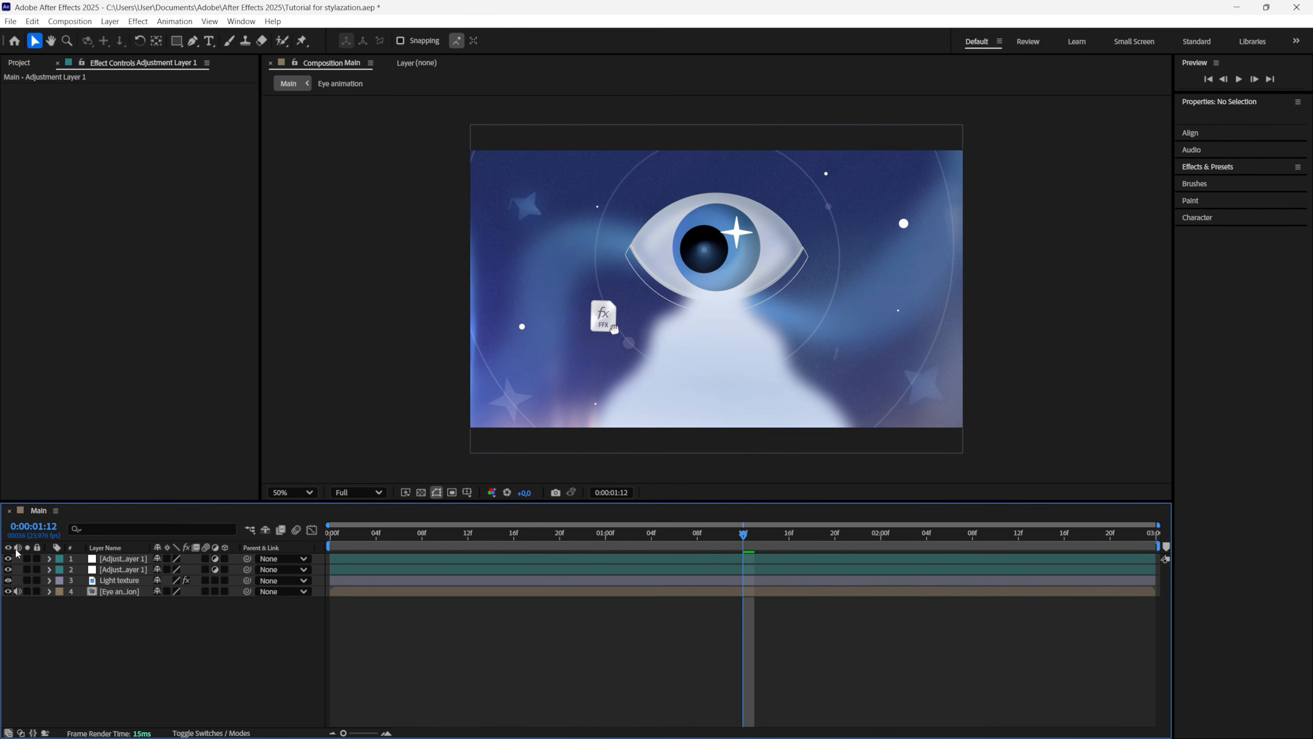
Rename the lower adjustment layer as Shake
right_click(122, 569)
click(158, 535)
text(Shake)
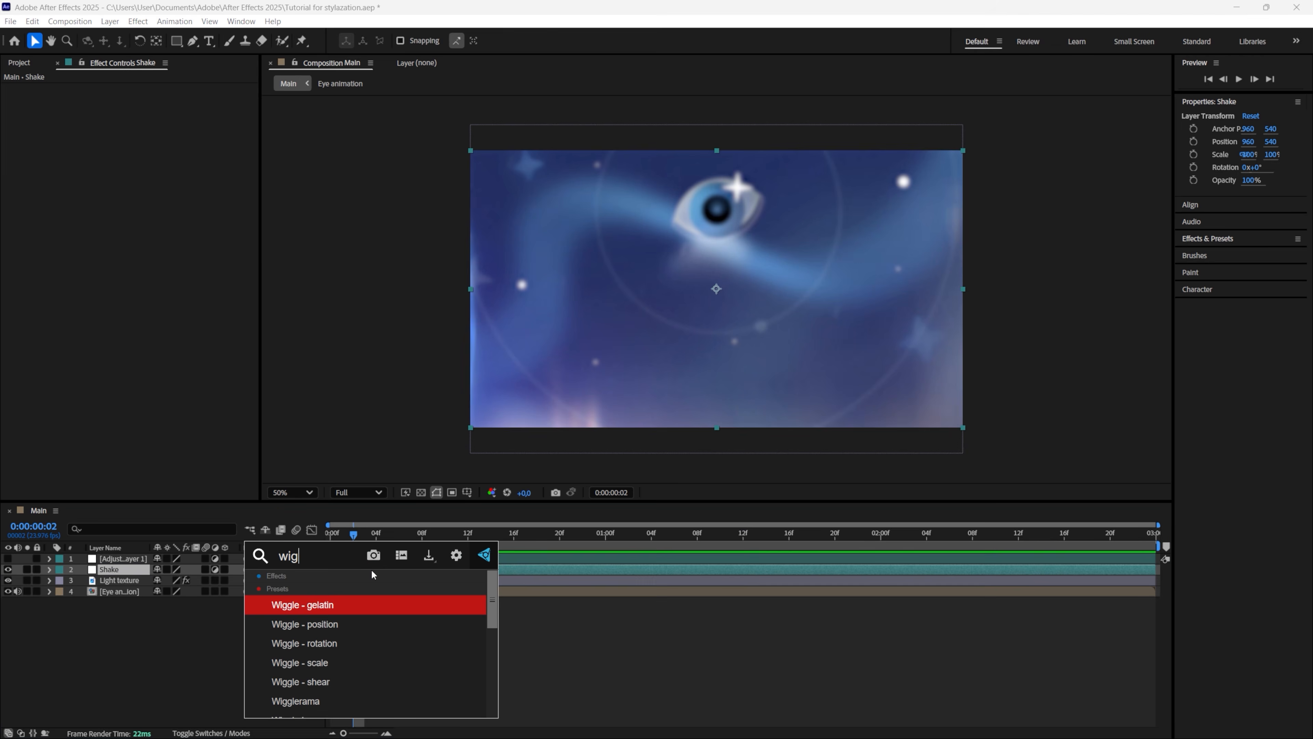
Apply the Wiggle - position preset to the Shake layer and set its wiggle amount to 5 pixels
text(gle)
click(324, 624)
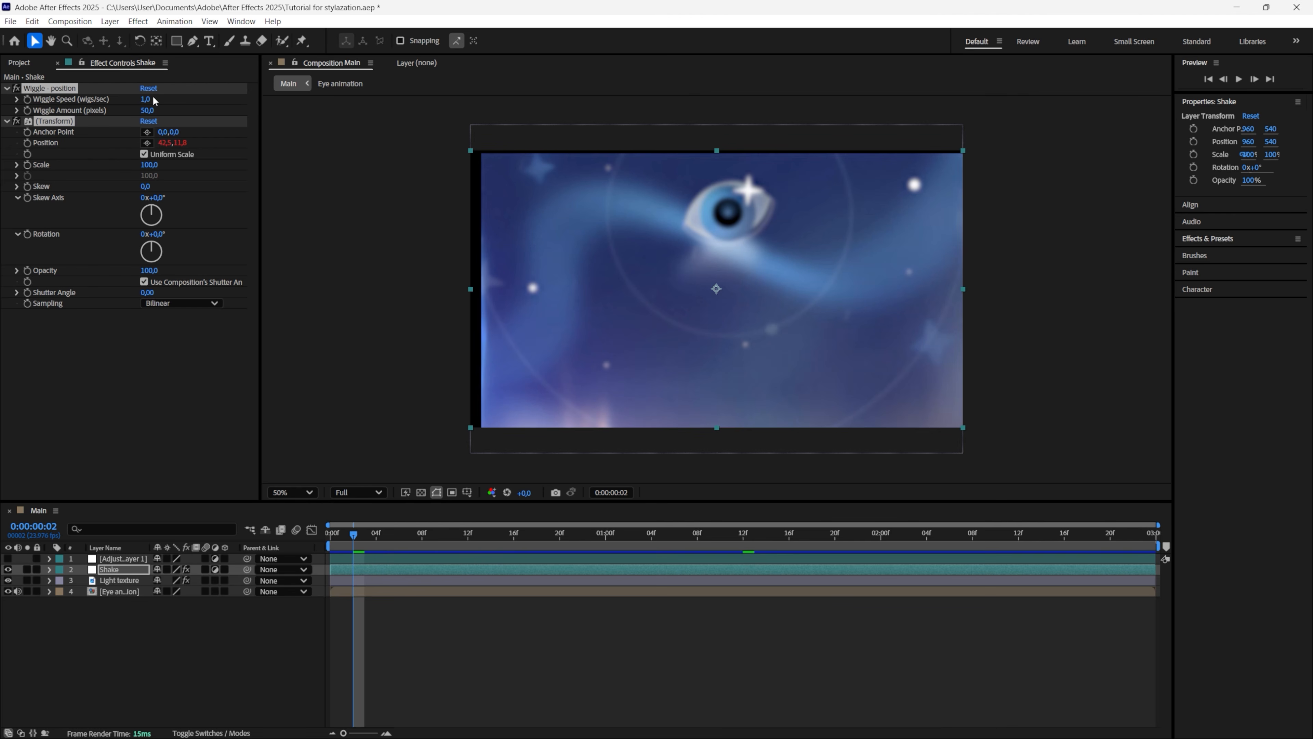
click(149, 109)
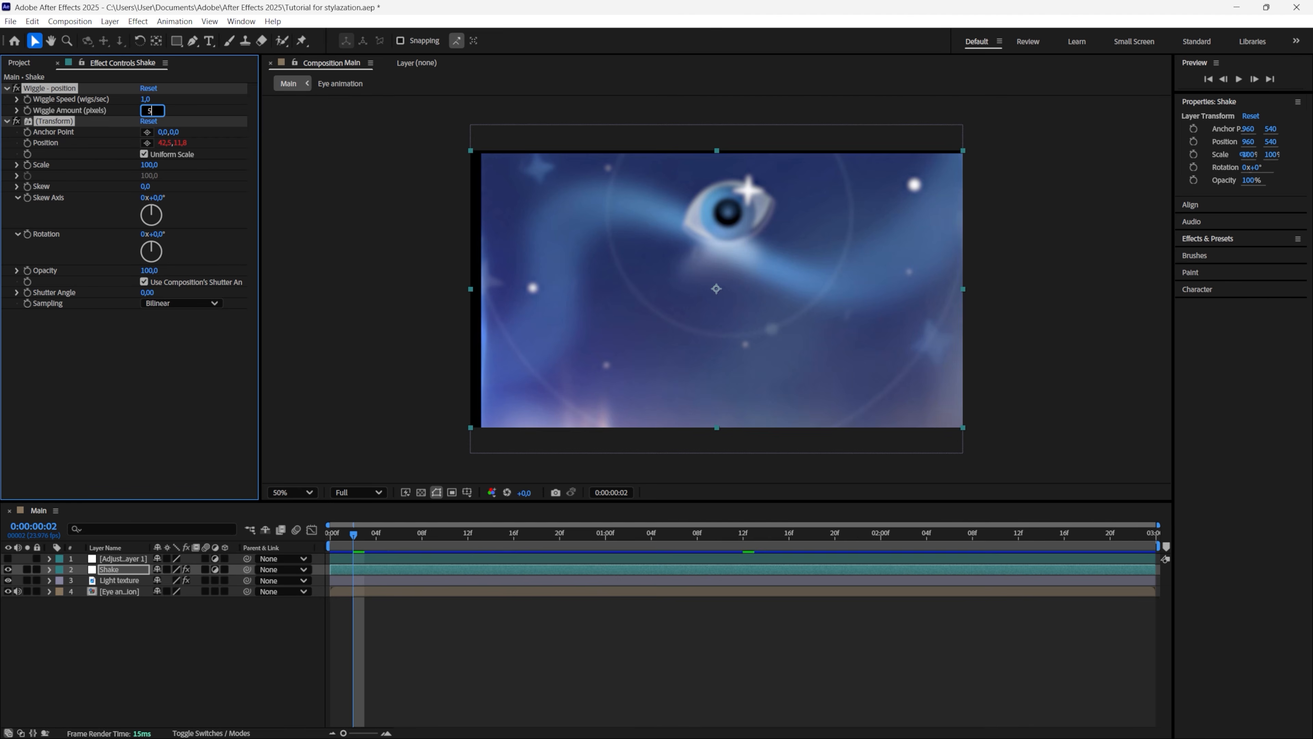
key(Return)
key(space)
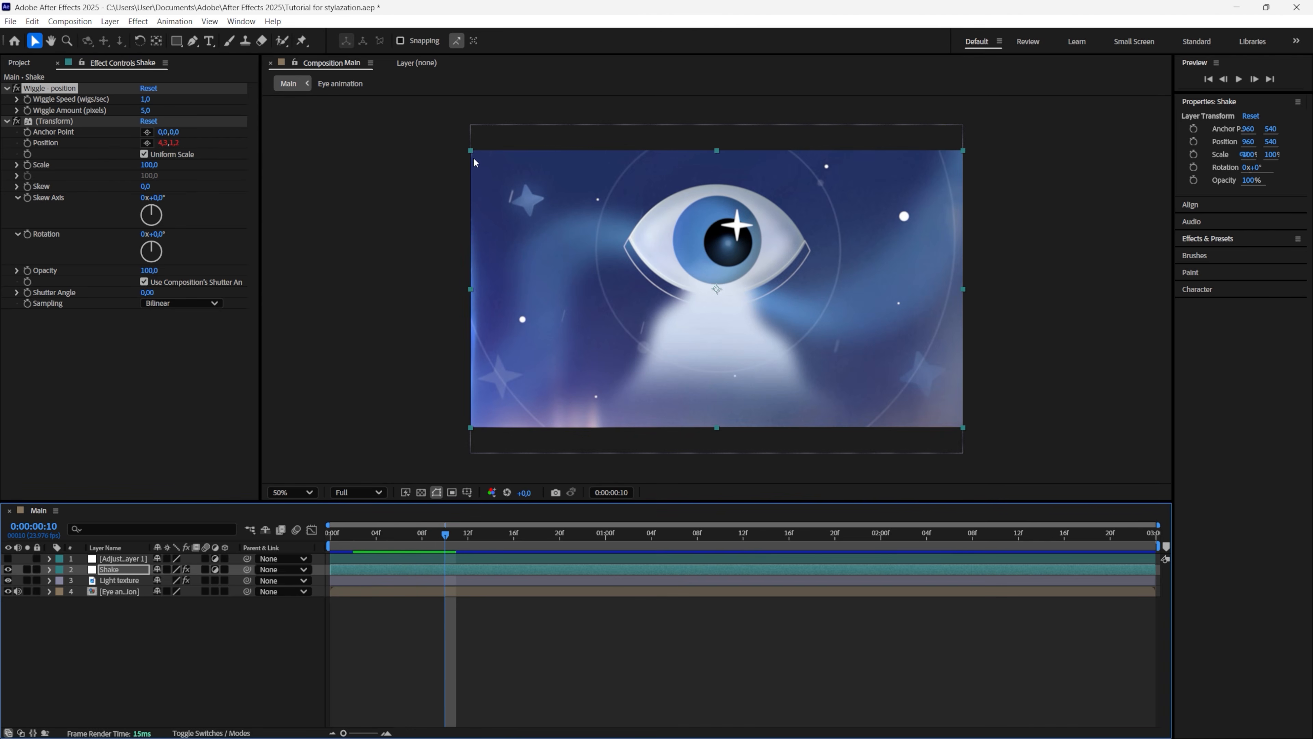
Apply Motion Tile to the Eye animation layer with Mirror Edges enabled and output width and height set to 200
click(362, 592)
key(ctrl+space)
text(motion)
key(Return)
click(145, 154)
click(148, 131)
text(200)
click(149, 143)
text(200)
key(Return)
Play back the Main composition to check the shake and the mirrored edges
click(431, 628)
key(space)
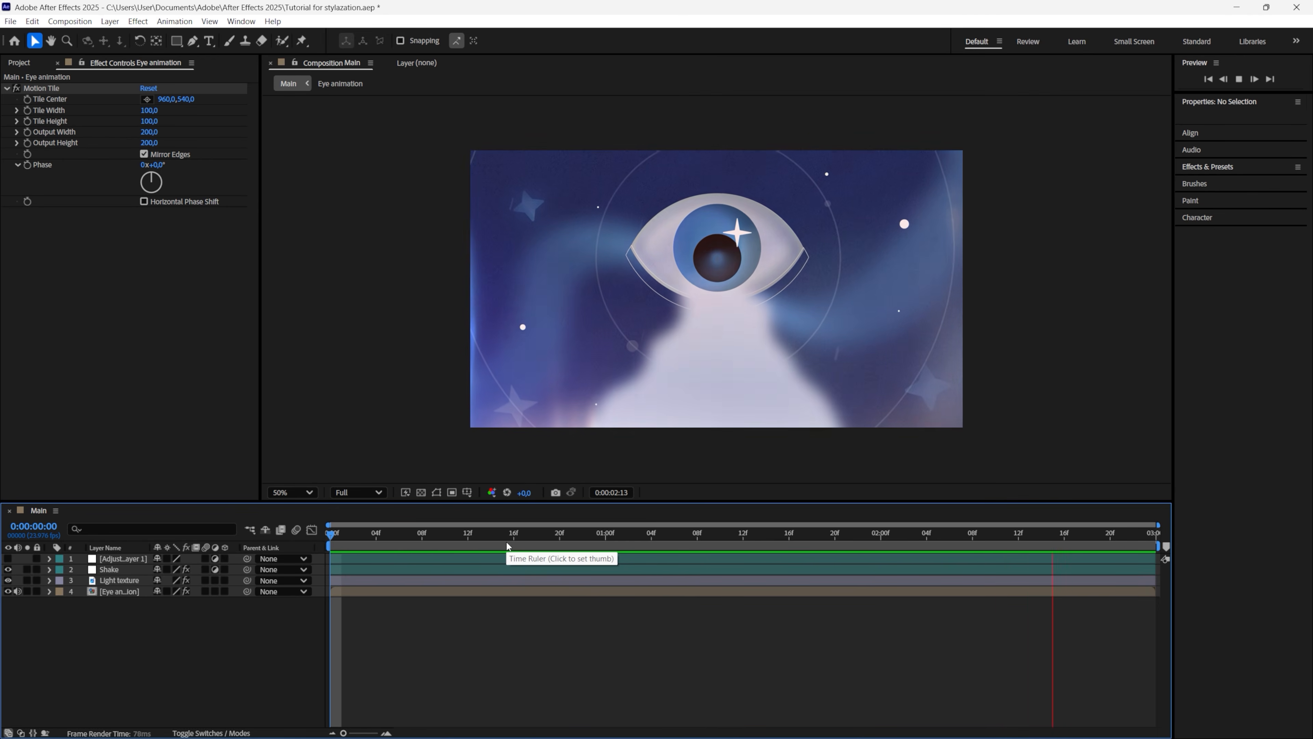
key(space)
Rename the remaining adjustment layer above Shake as Zoom in
right_click(104, 559)
click(178, 524)
text(Zoom)
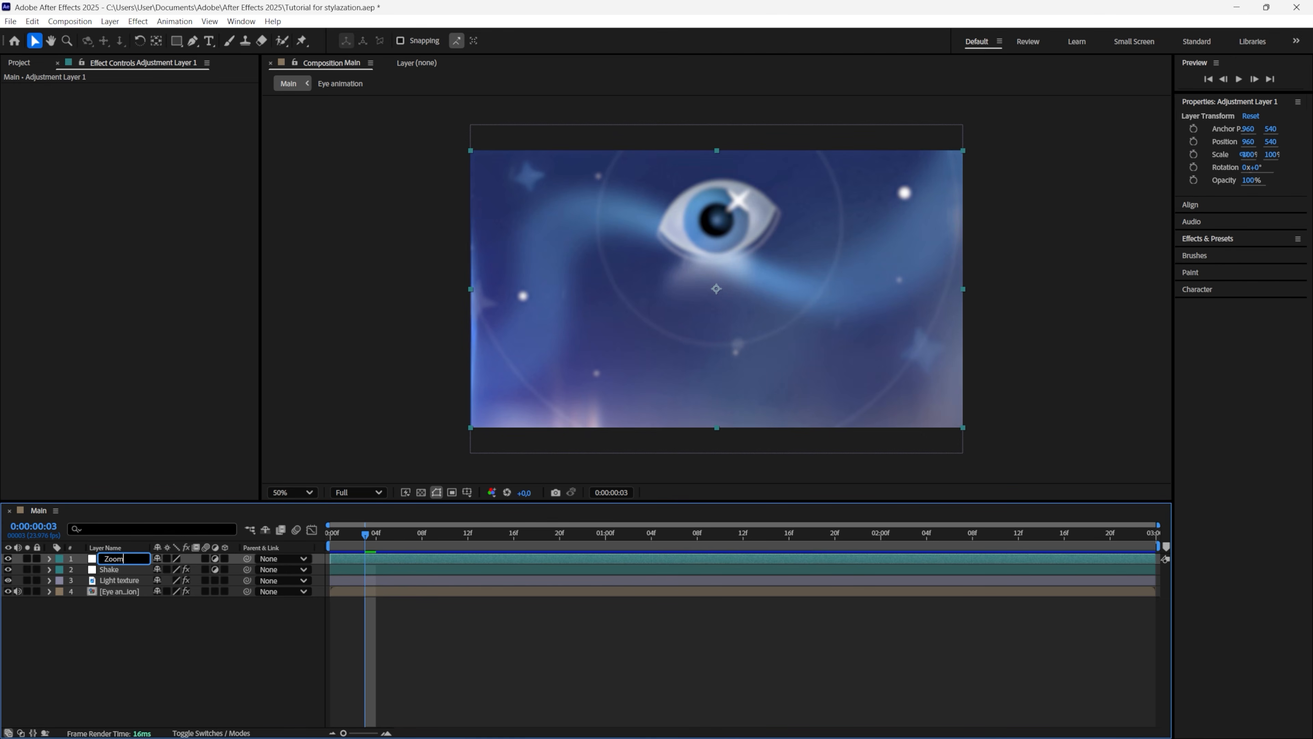
text( In)
key(Return)
Apply the Transform effect to the Zoom in layer and keyframe its Scale at the first frame
key(ctrl+space)
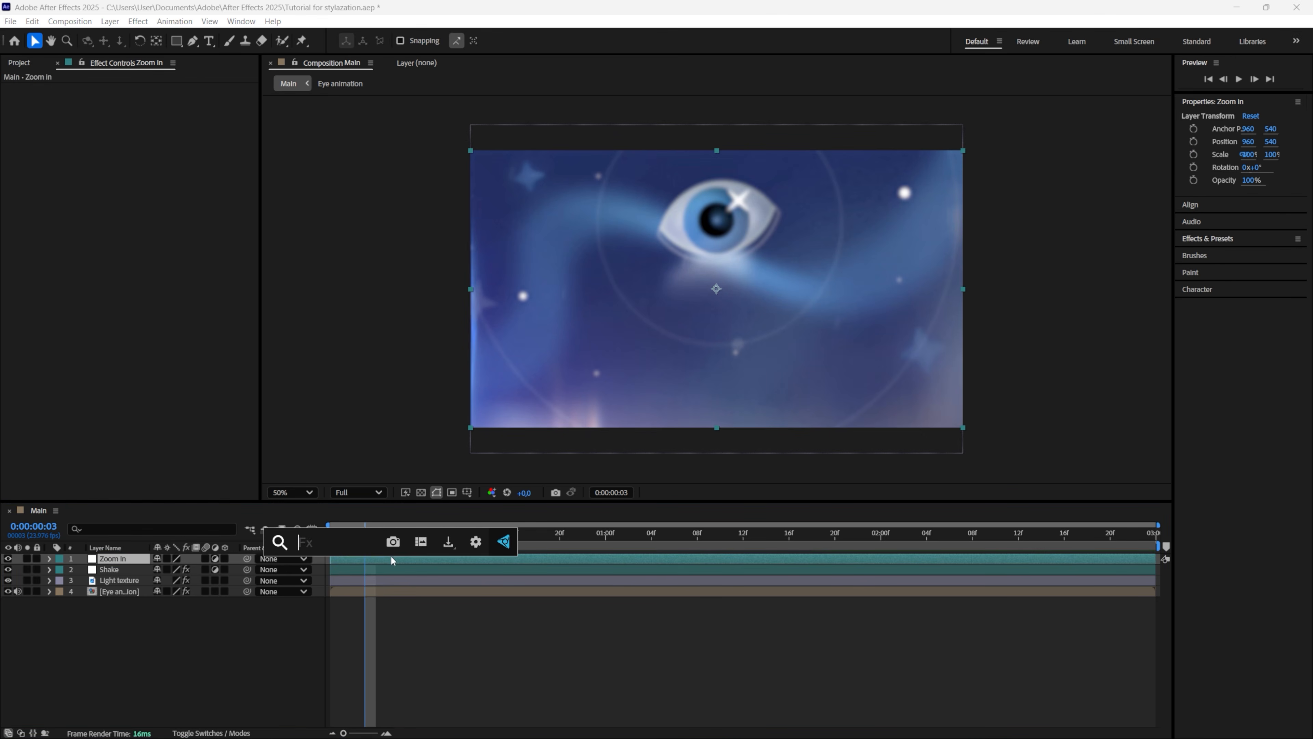
key(Escape)
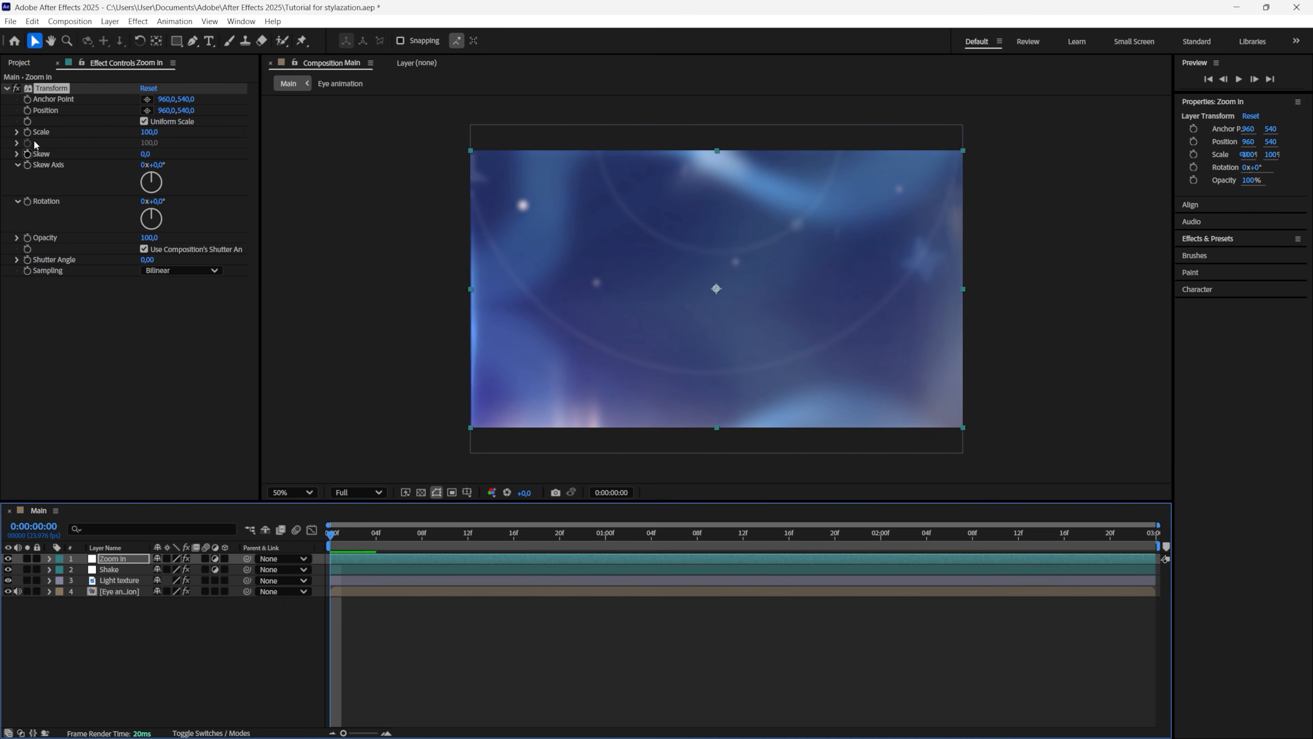
click(27, 133)
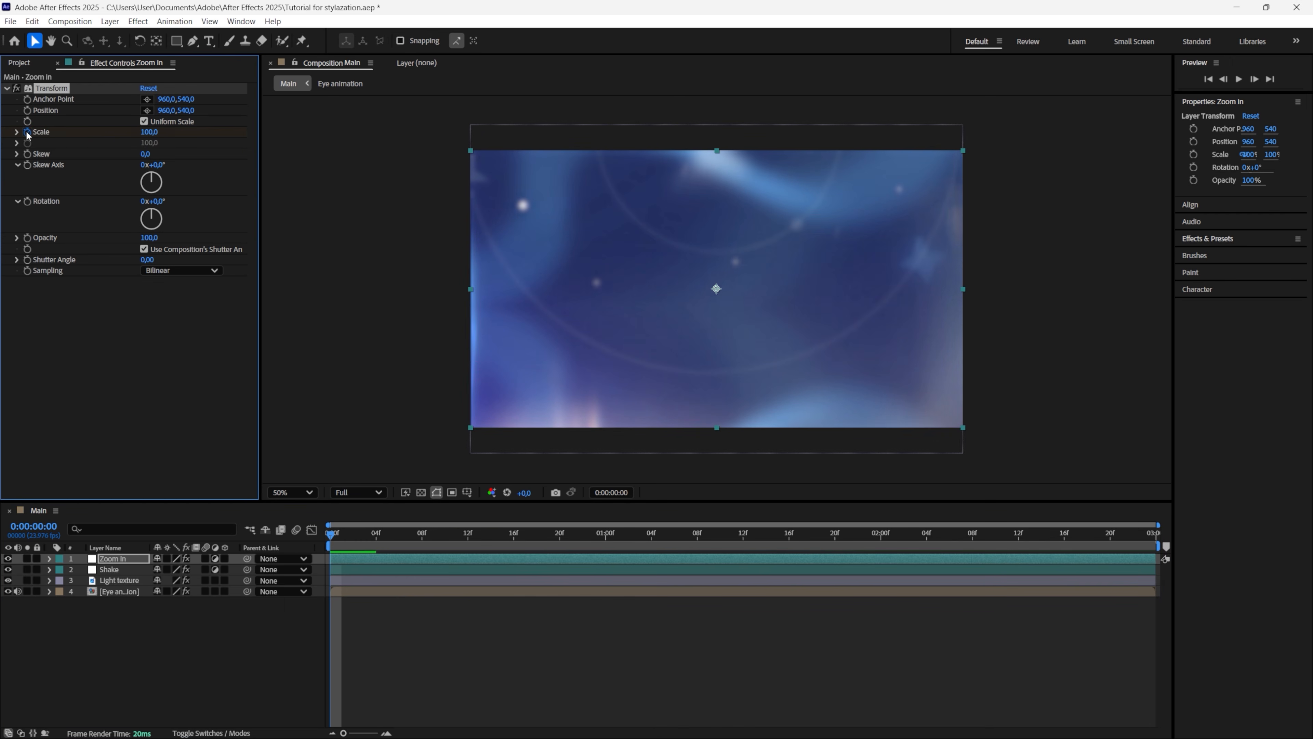
key(u)
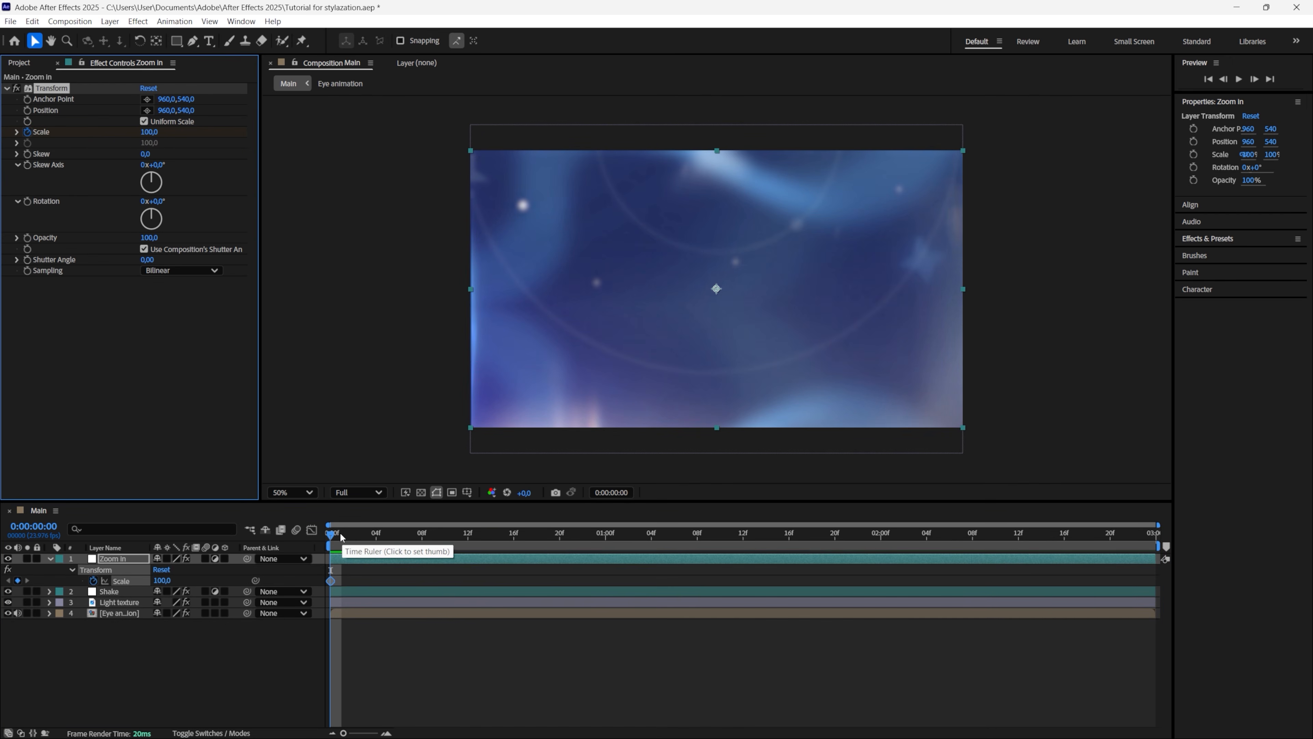
Add a second Scale keyframe of 110 at 0:00:02:23 on the Zoom in layer and preview the zoom
key(space)
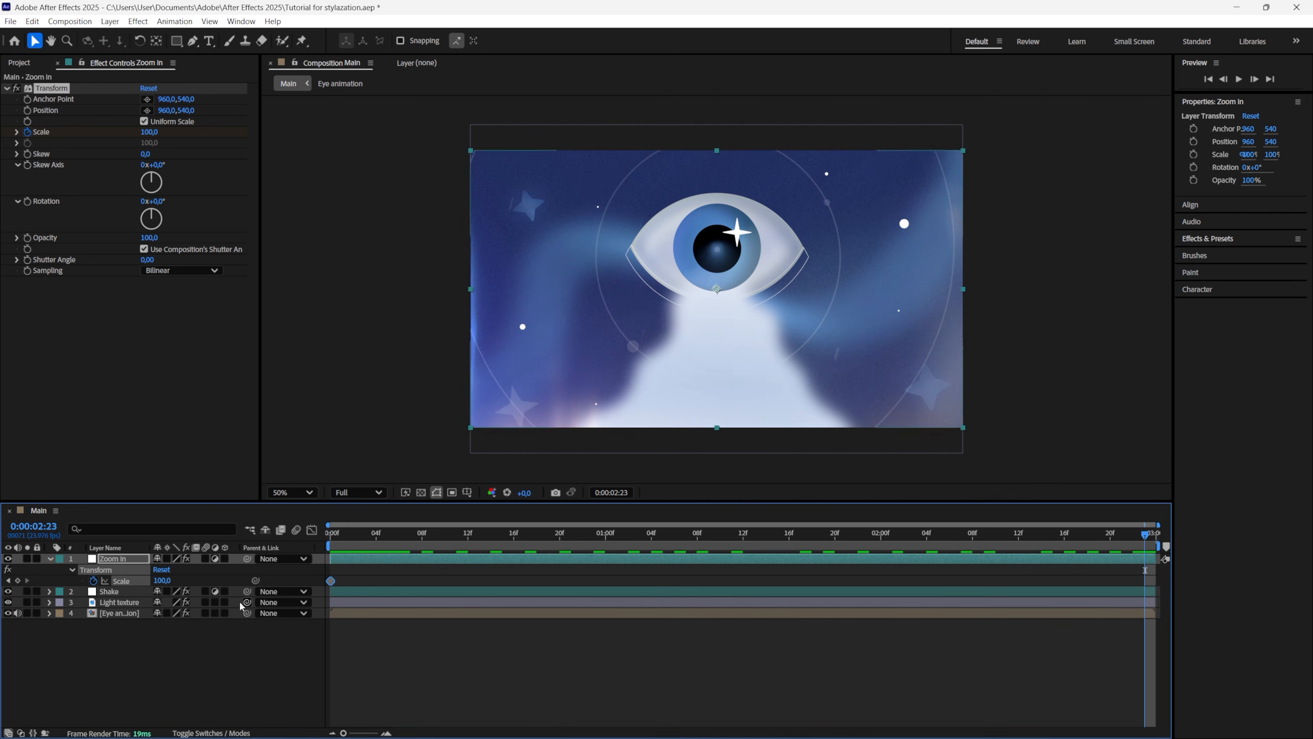
click(161, 581)
text(105)
key(Return)
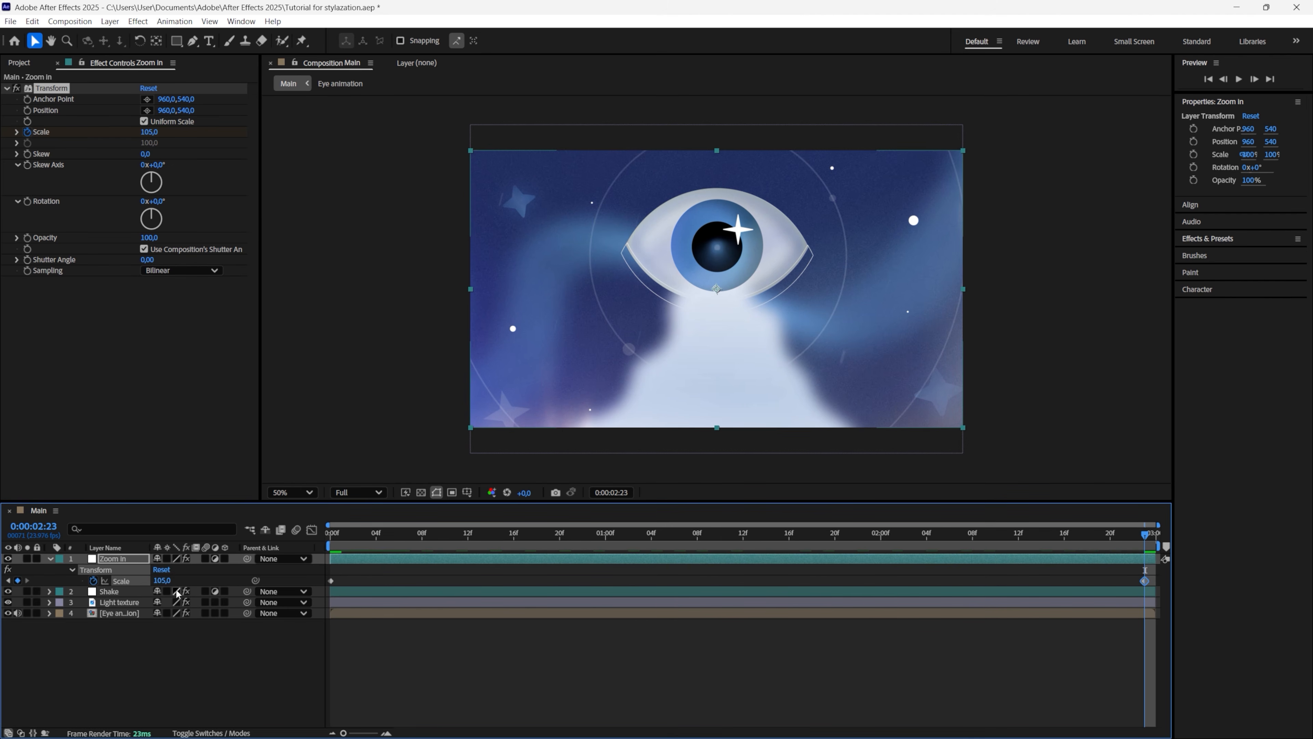
text(110)
key(Return)
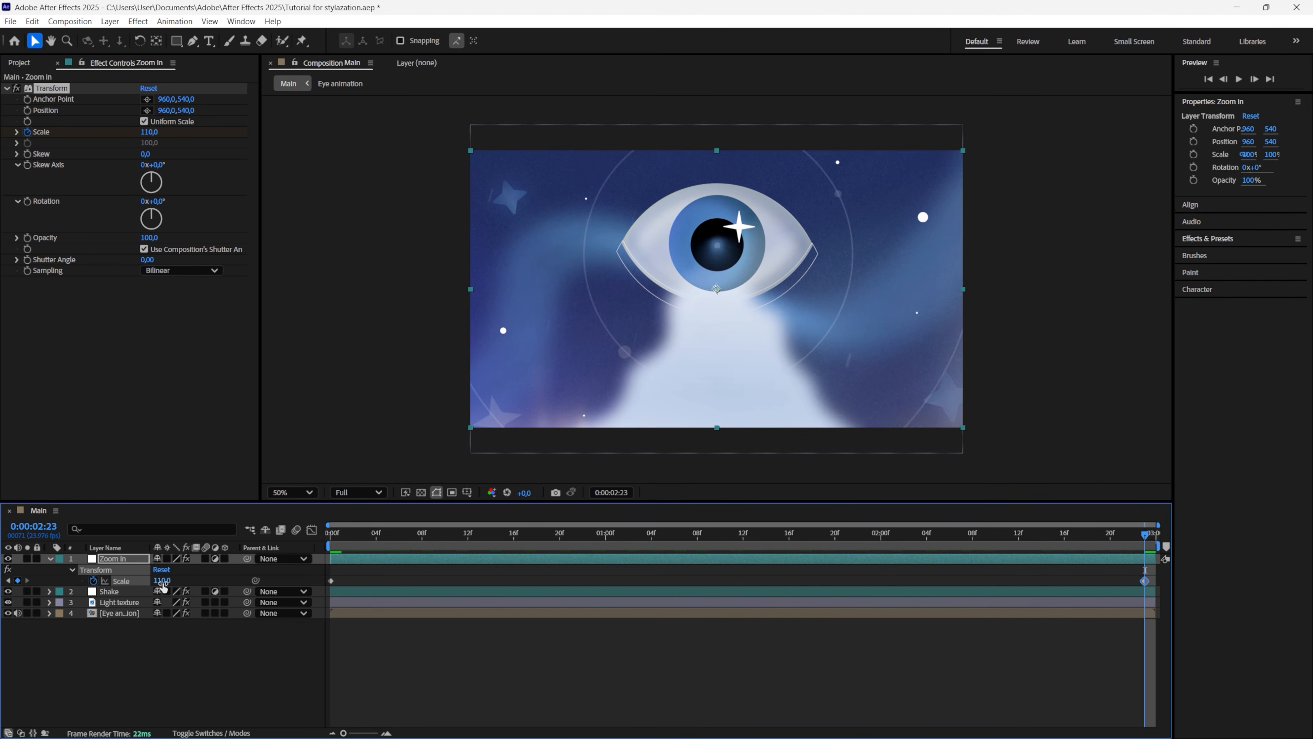
key(space)
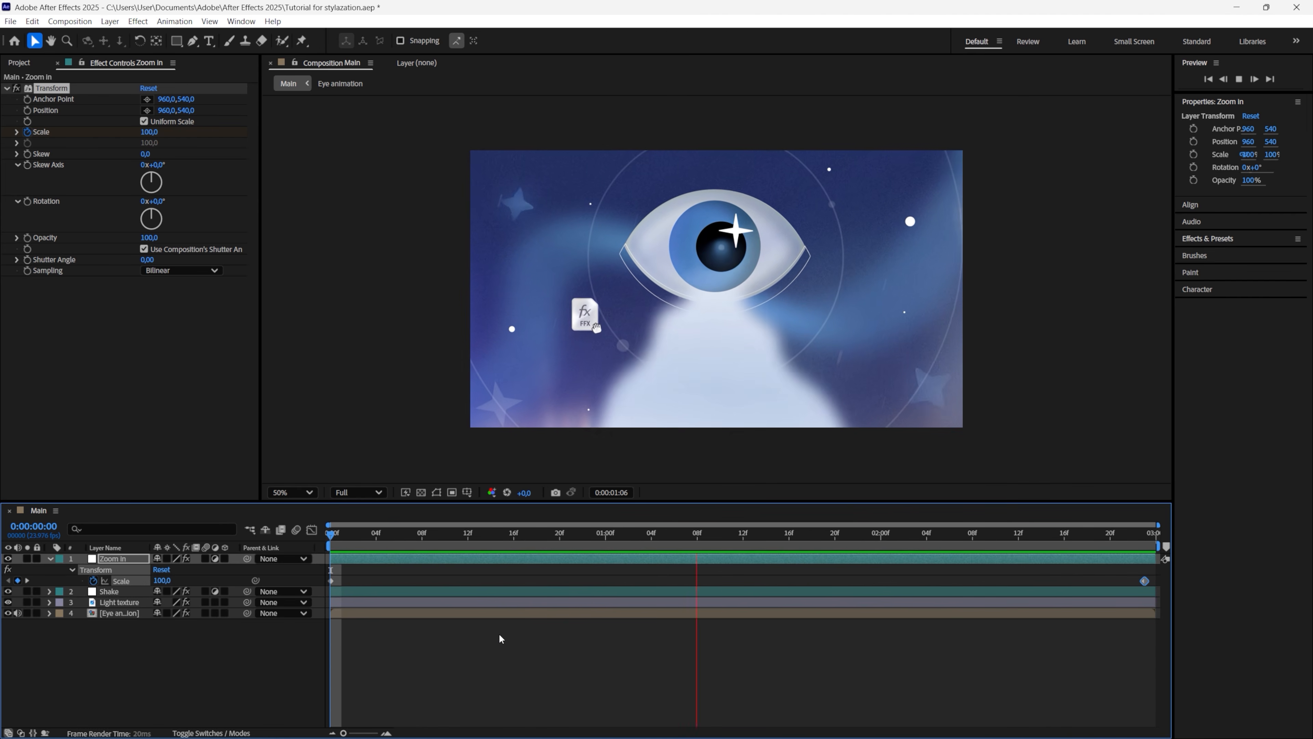
Swap the two Scale keyframes on the Zoom in layer to preview a zoom-out, and undo the swap
drag(331, 580, 858, 584)
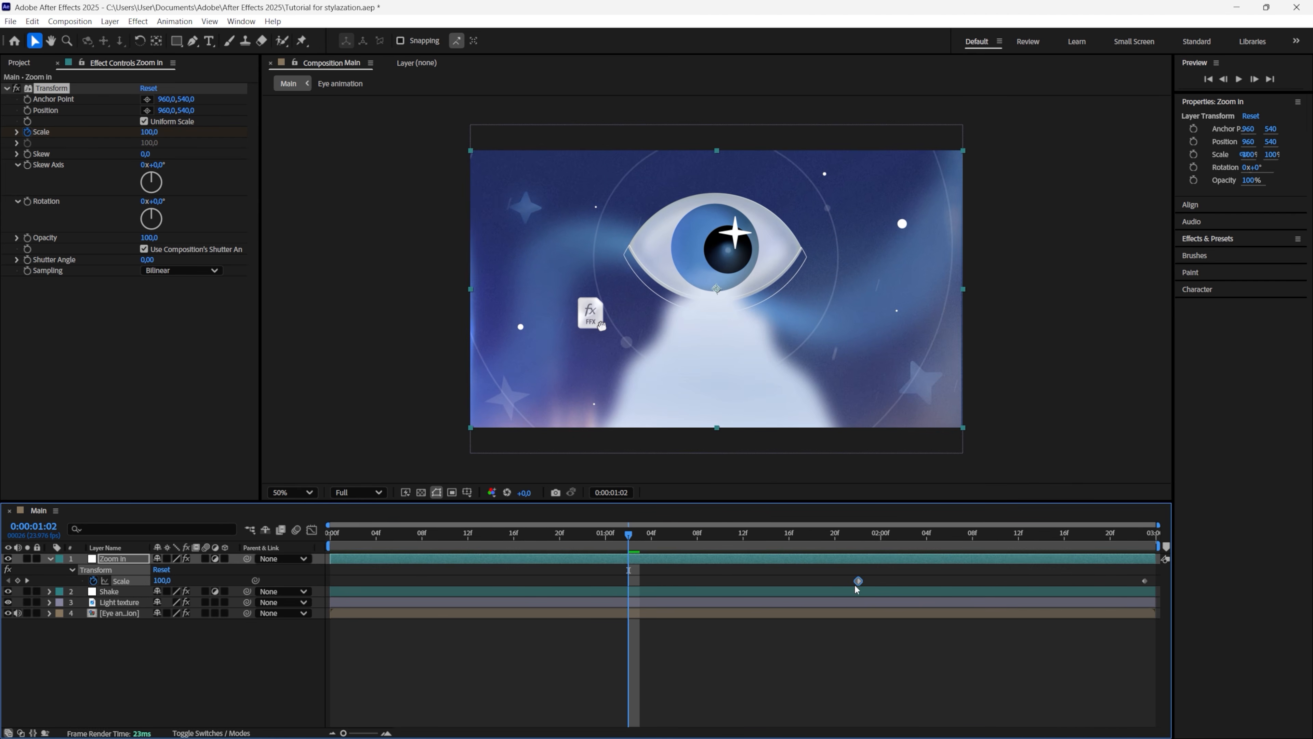
drag(1144, 581, 331, 590)
drag(859, 581, 1140, 598)
drag(520, 536, 331, 551)
key(space)
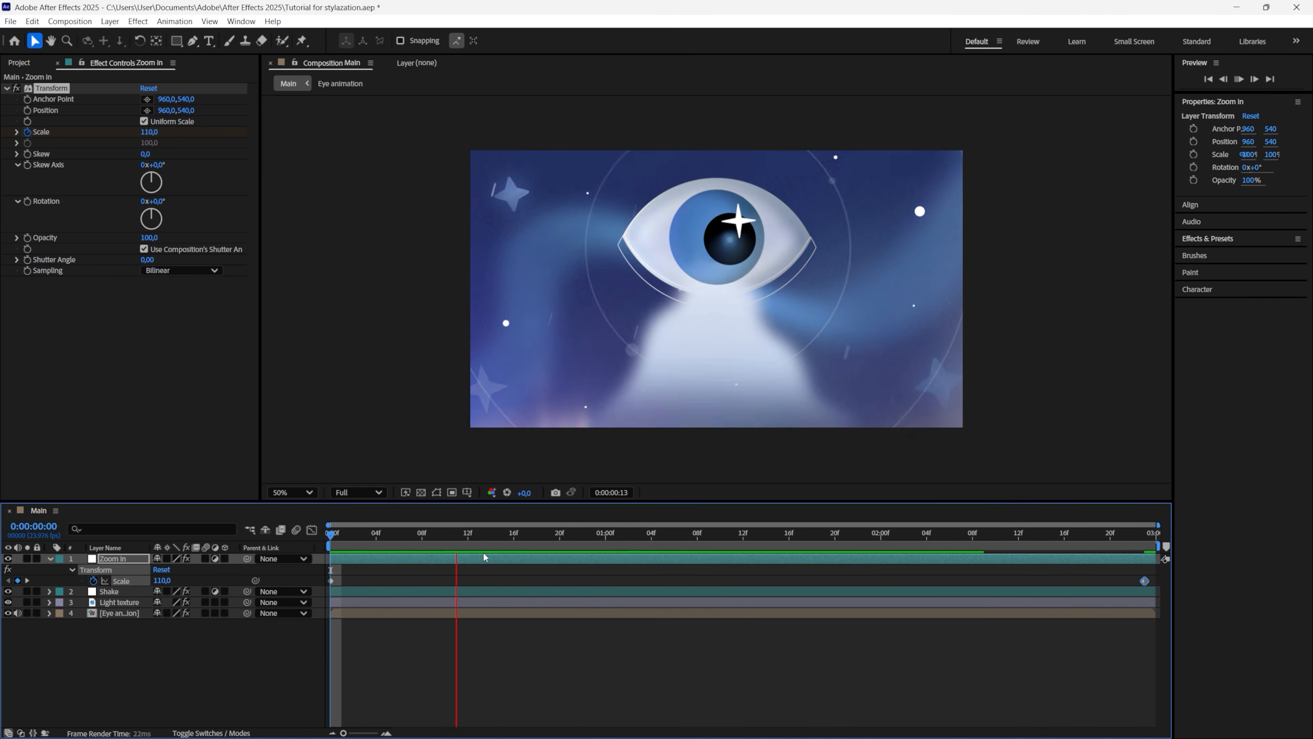
click(572, 537)
key(ctrl+z)
key(ctrl+z)
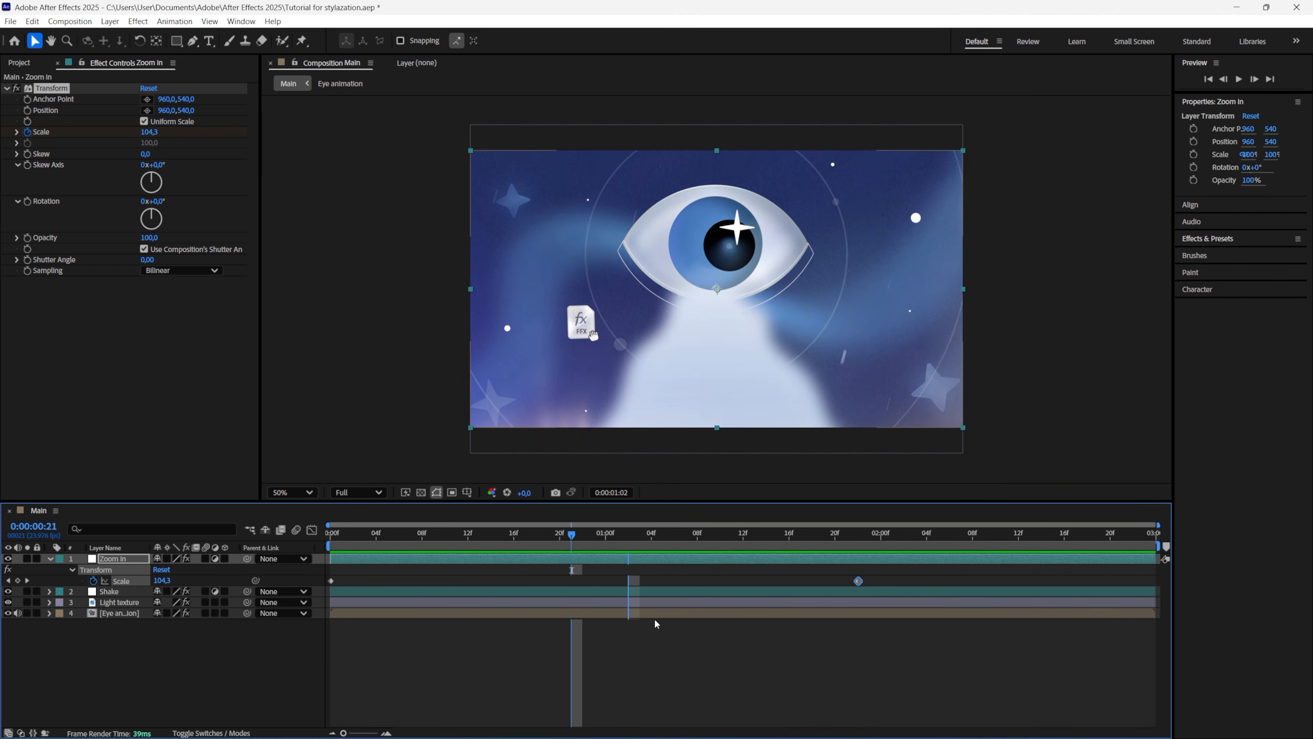
key(ctrl+z)
click(620, 651)
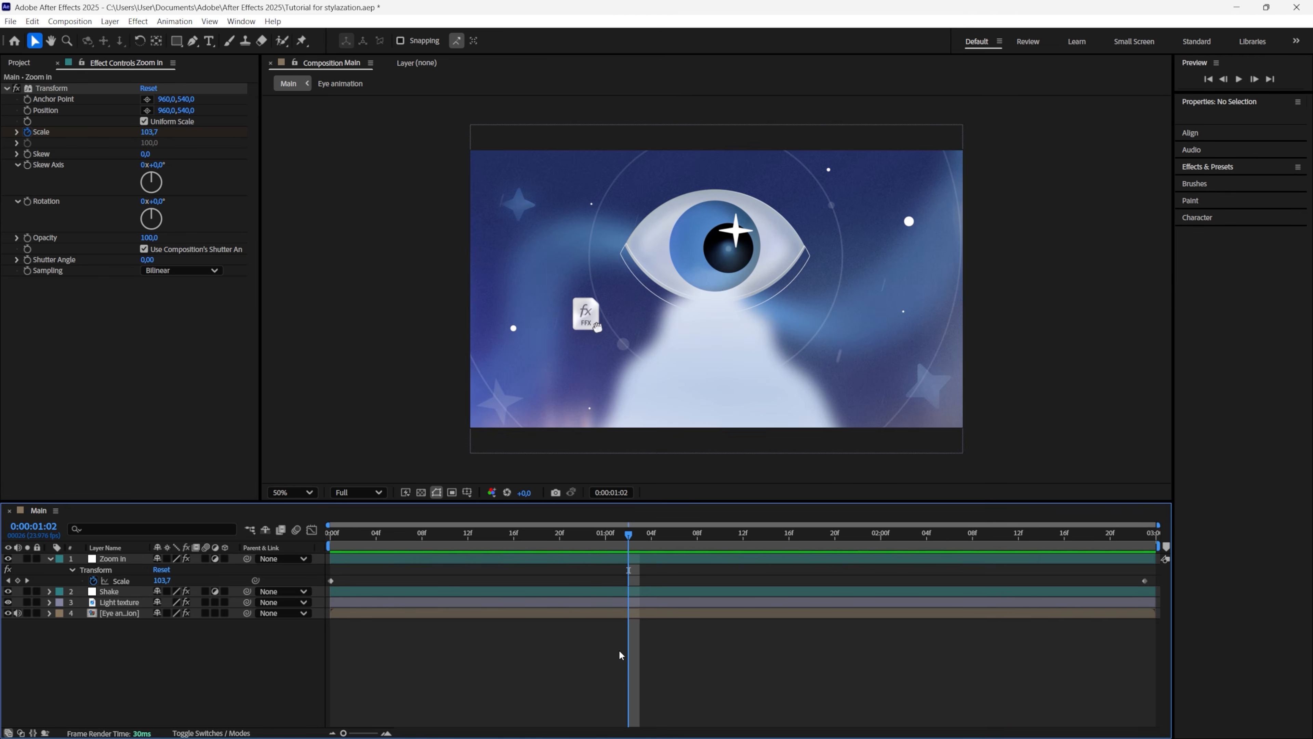
Play the Main composition from the start and scrub back to frame 15 to review the zoom-in
drag(627, 536, 270, 572)
key(space)
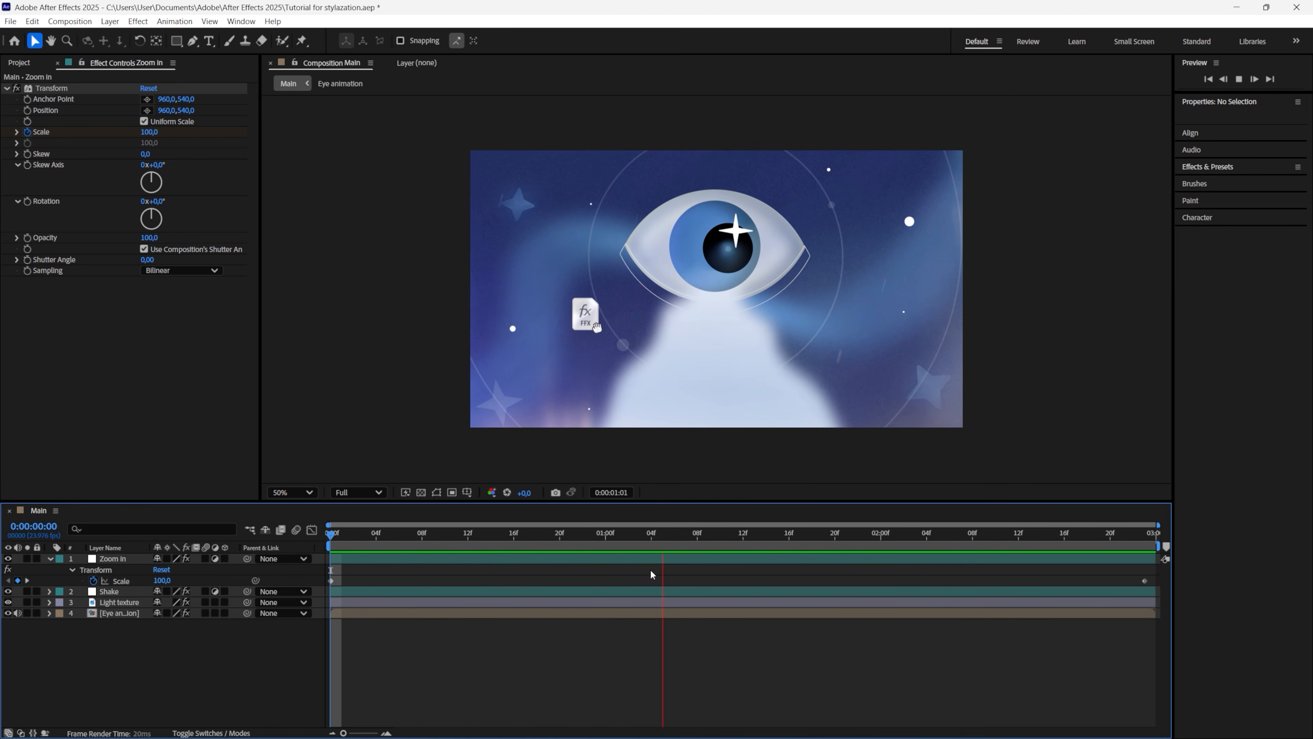
key(space)
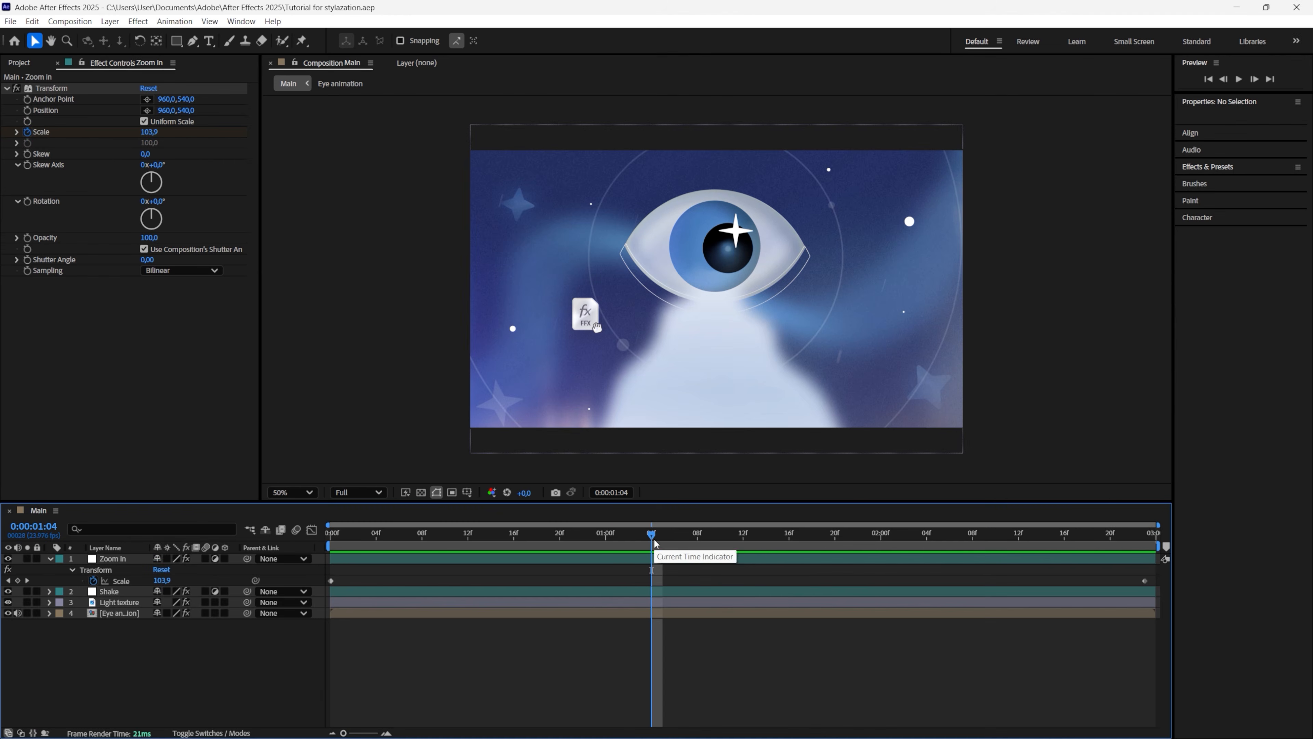
drag(654, 544, 507, 583)
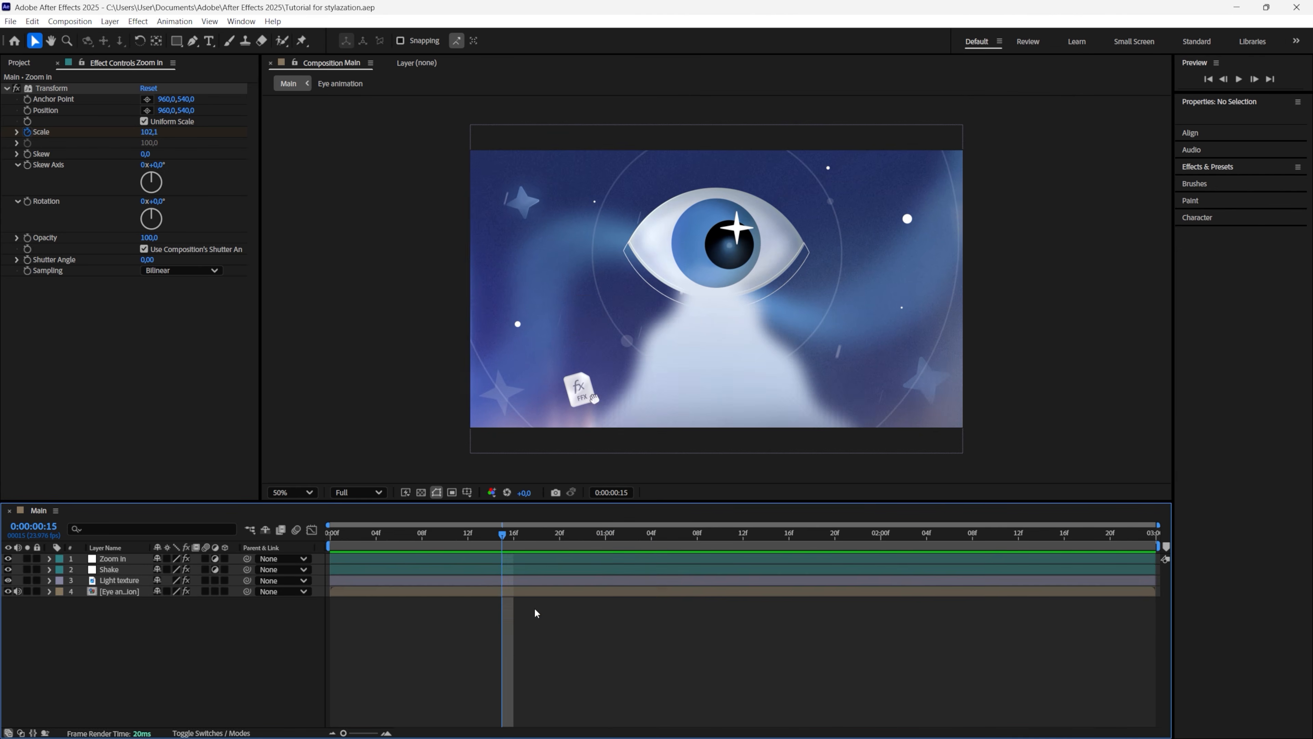
Create a new adjustment layer on top of the Main composition and duplicate it once
click(110, 21)
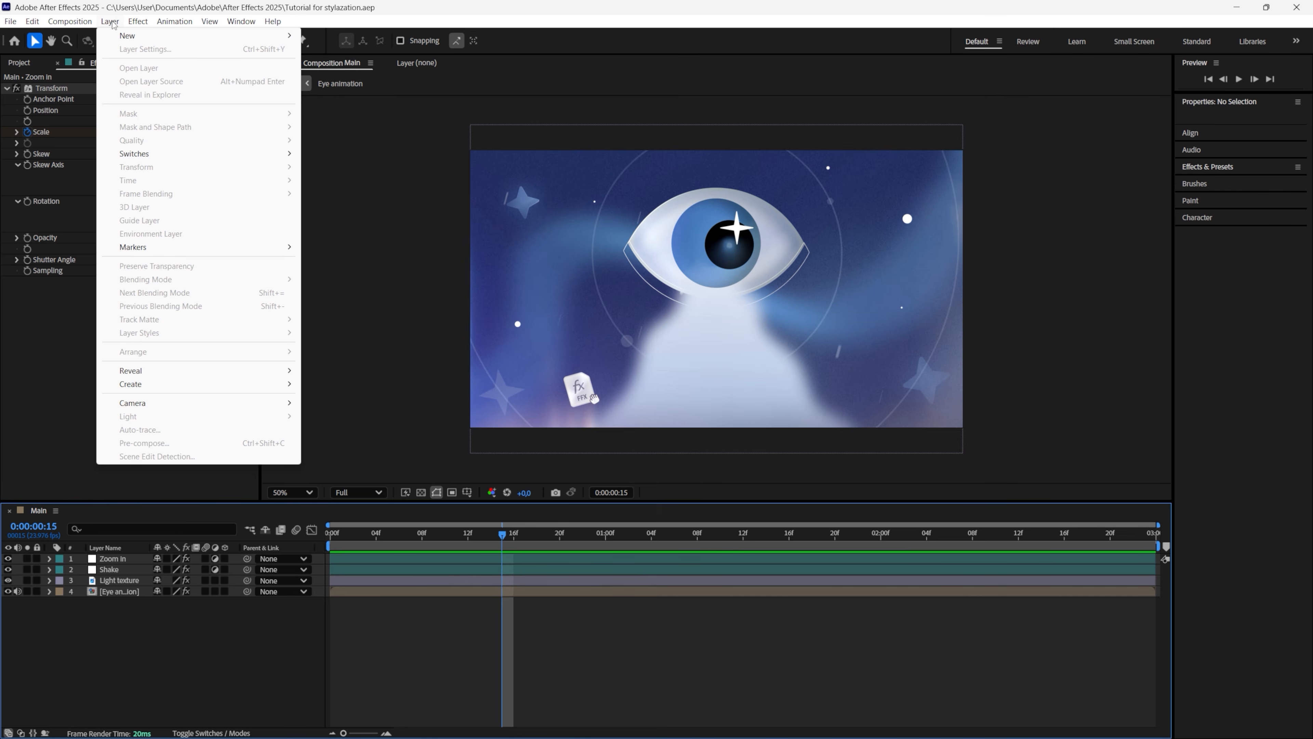
mouse_move(129, 39)
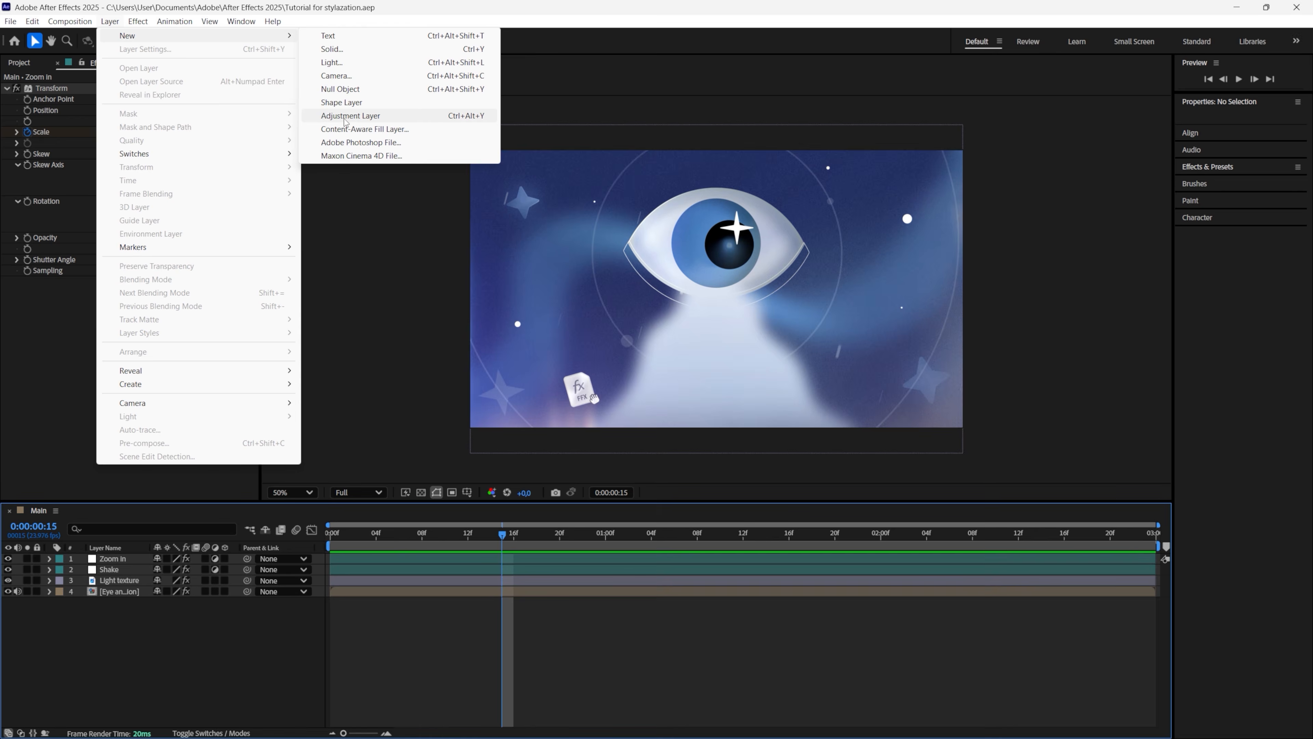
click(345, 115)
key(ctrl+d)
Set a magenta label color on both new adjustment layers and hide the upper one
shift+click(63, 569)
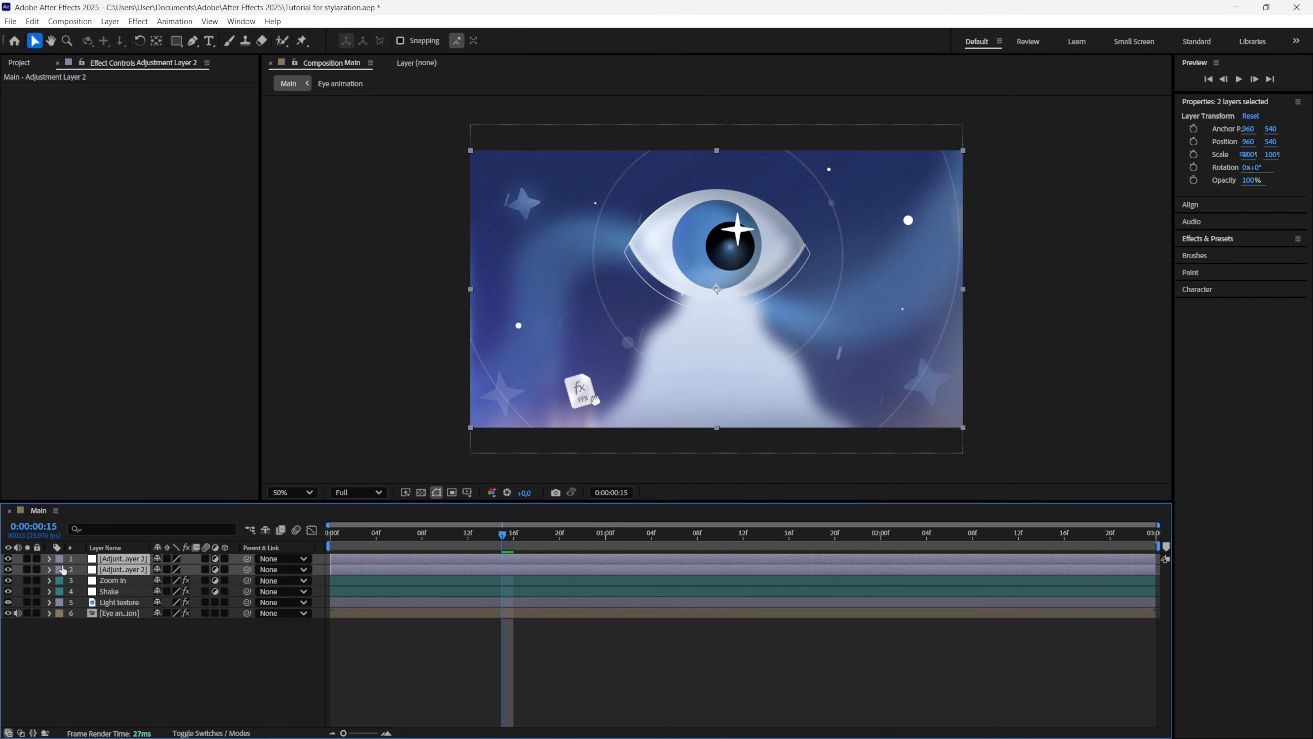
click(63, 570)
click(90, 508)
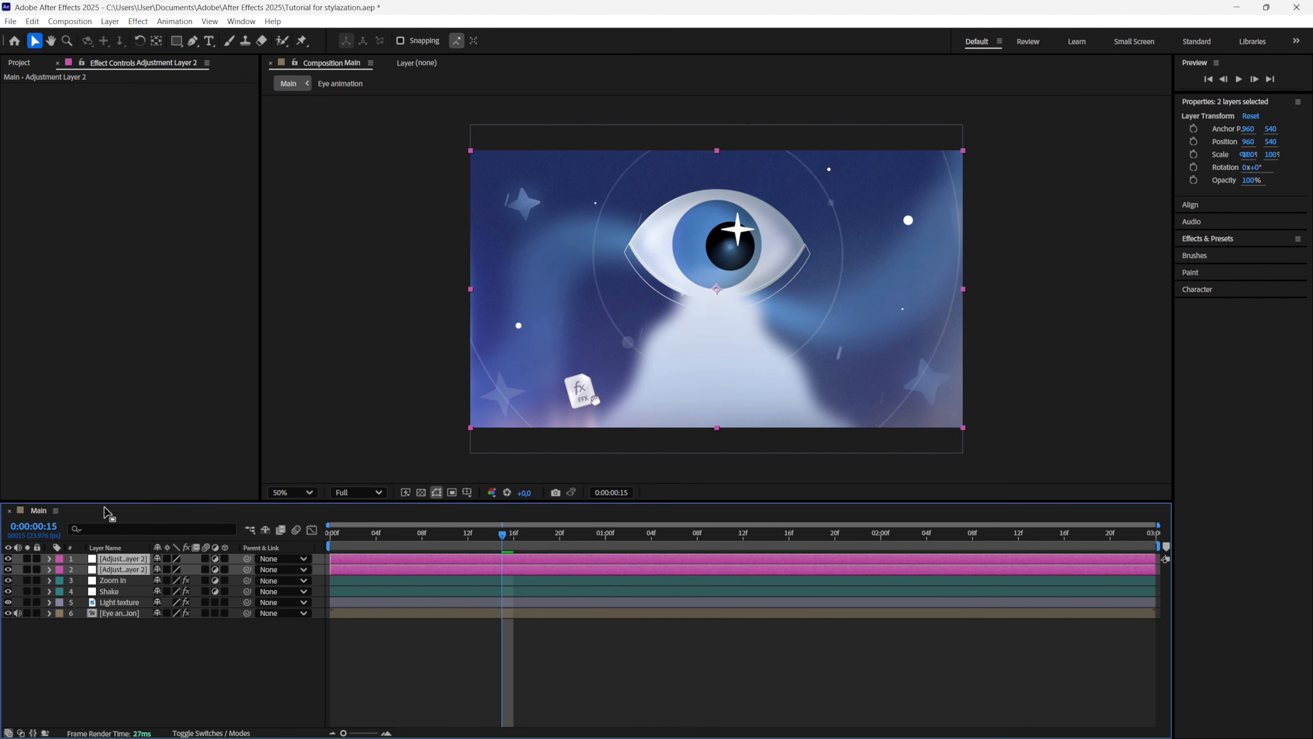
click(8, 559)
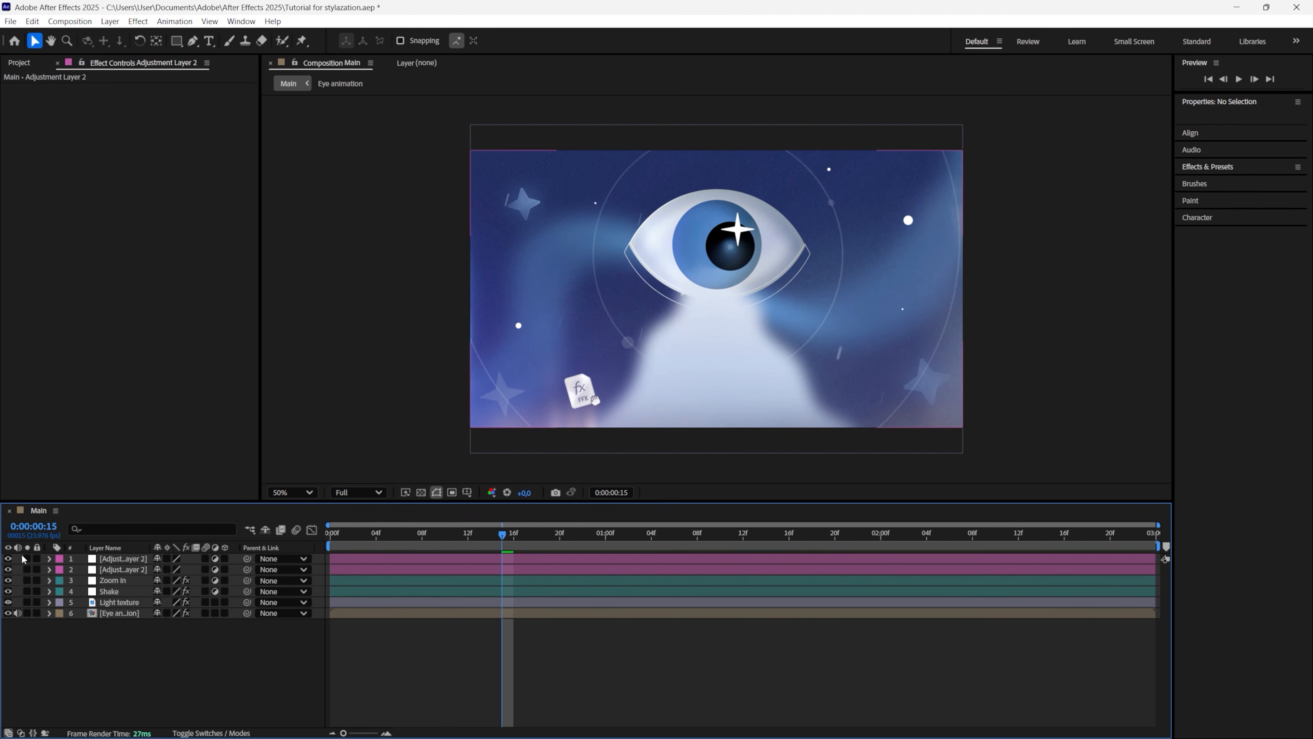
Rename the lower magenta adjustment layer as Blur mask
right_click(130, 572)
click(155, 520)
text(Blur mask)
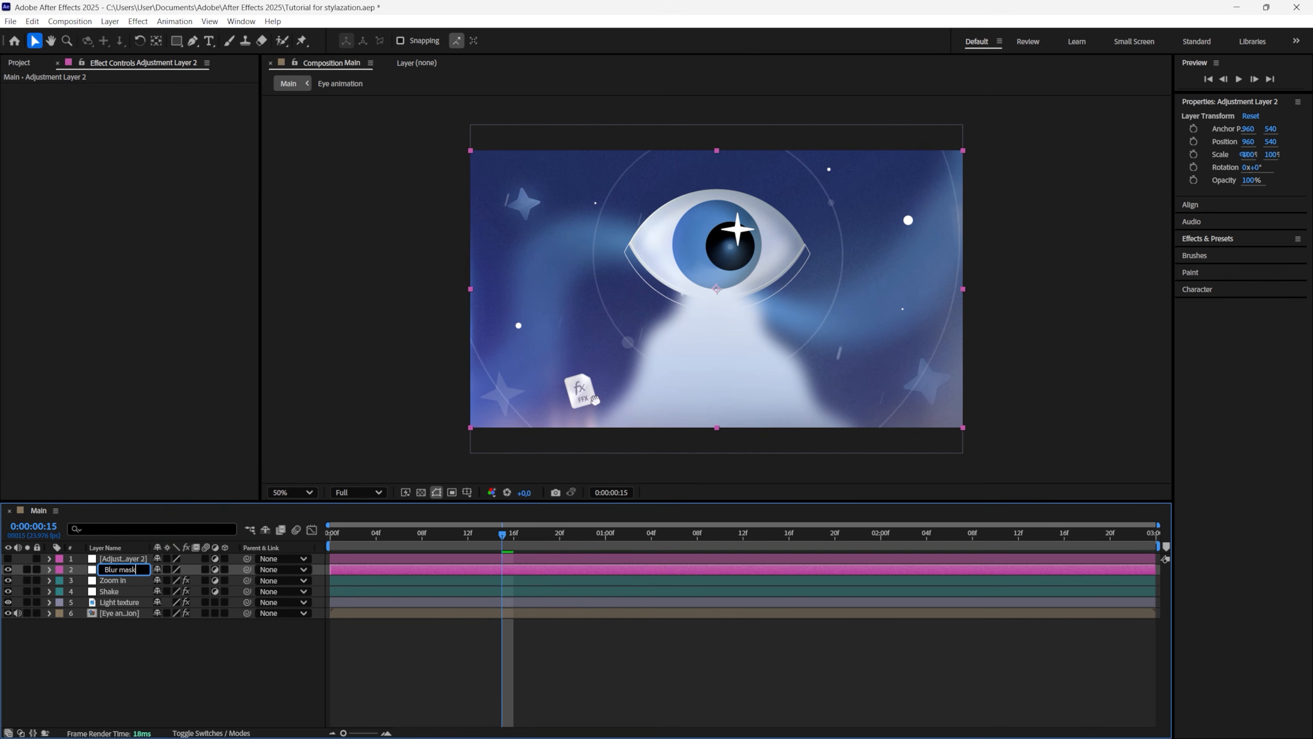
key(Return)
Apply Gaussian Blur to the Blur mask layer with a blurriness of 25 and Repeat Edge Pixels enabled
key(ctrl+space)
text(gau)
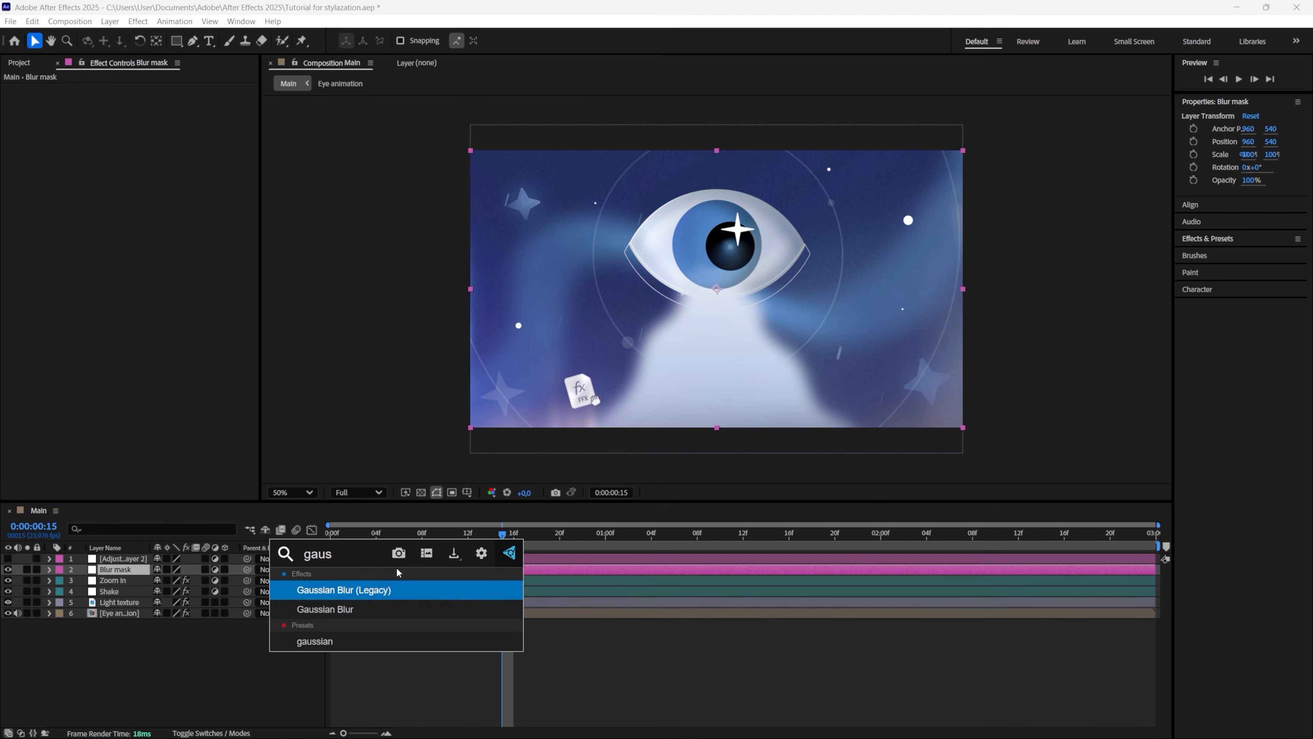
click(344, 609)
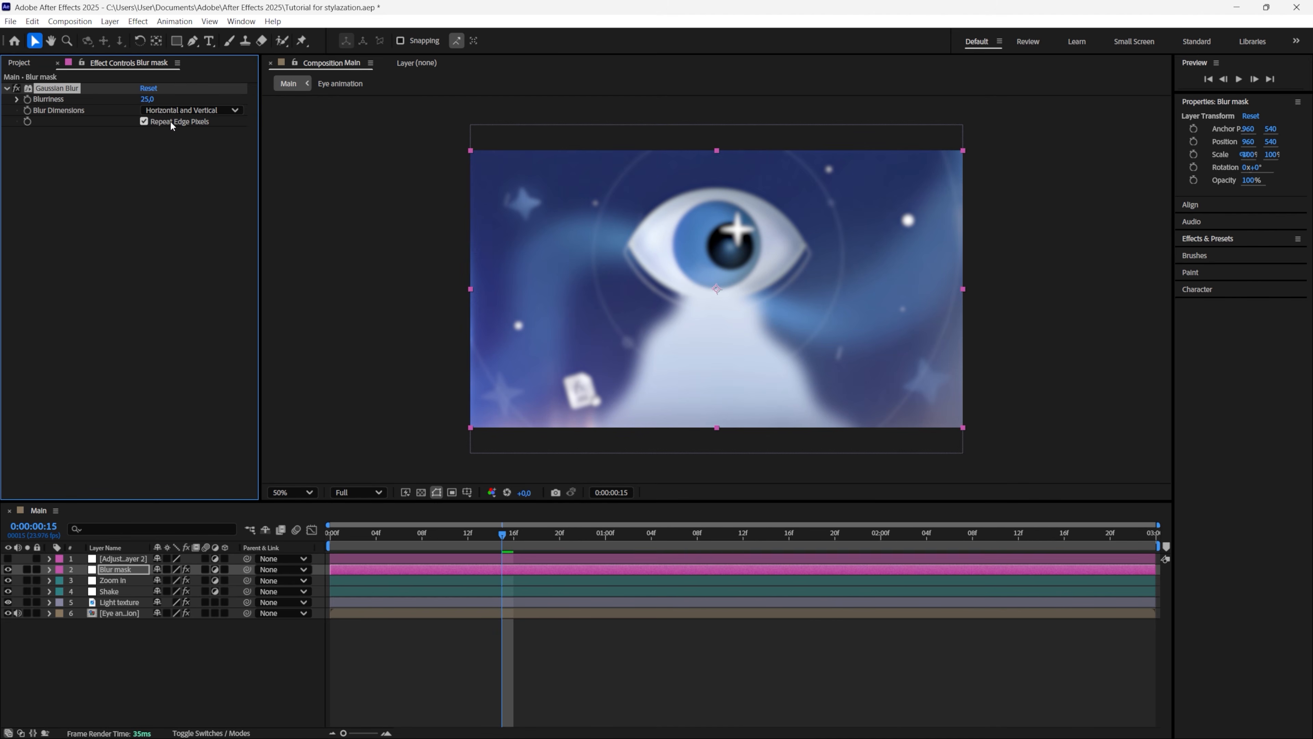
Draw a wide elliptical mask around the eye on the Blur mask layer and invert it
click(179, 44)
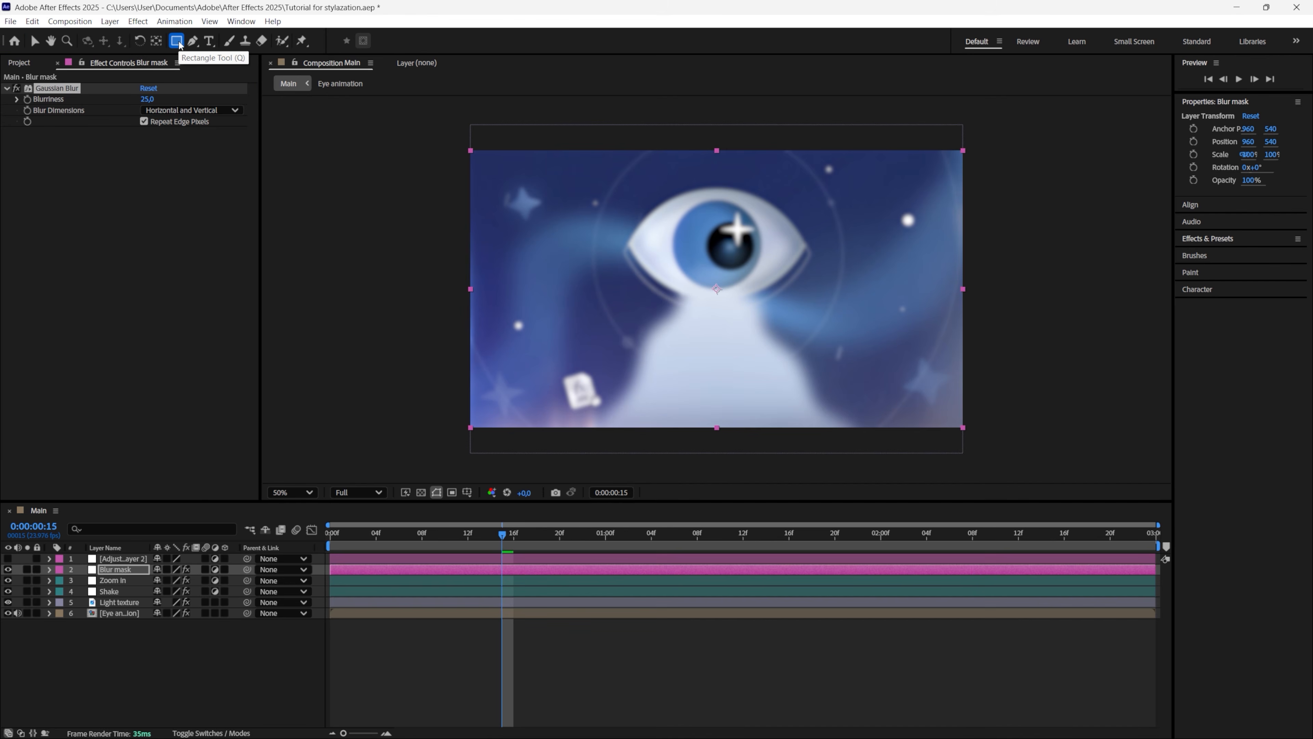
key(q)
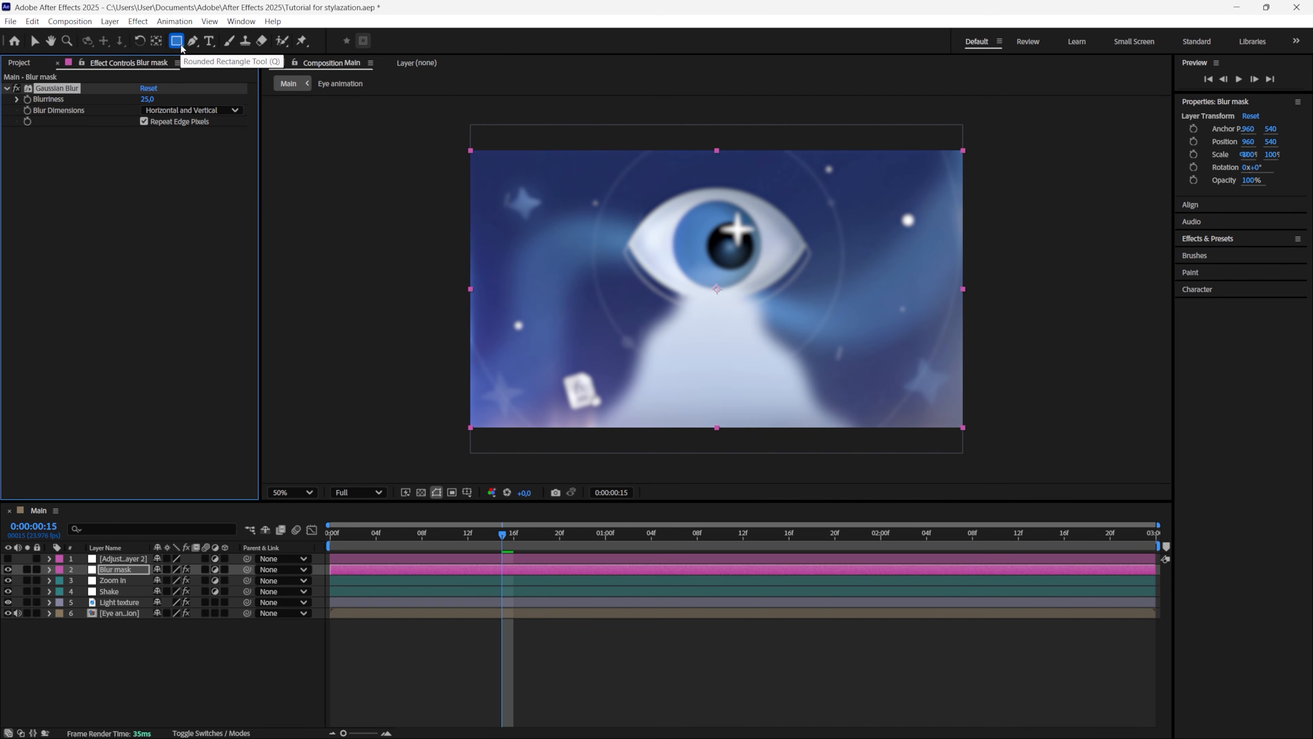
key(q)
click(129, 570)
drag(469, 173, 1008, 409)
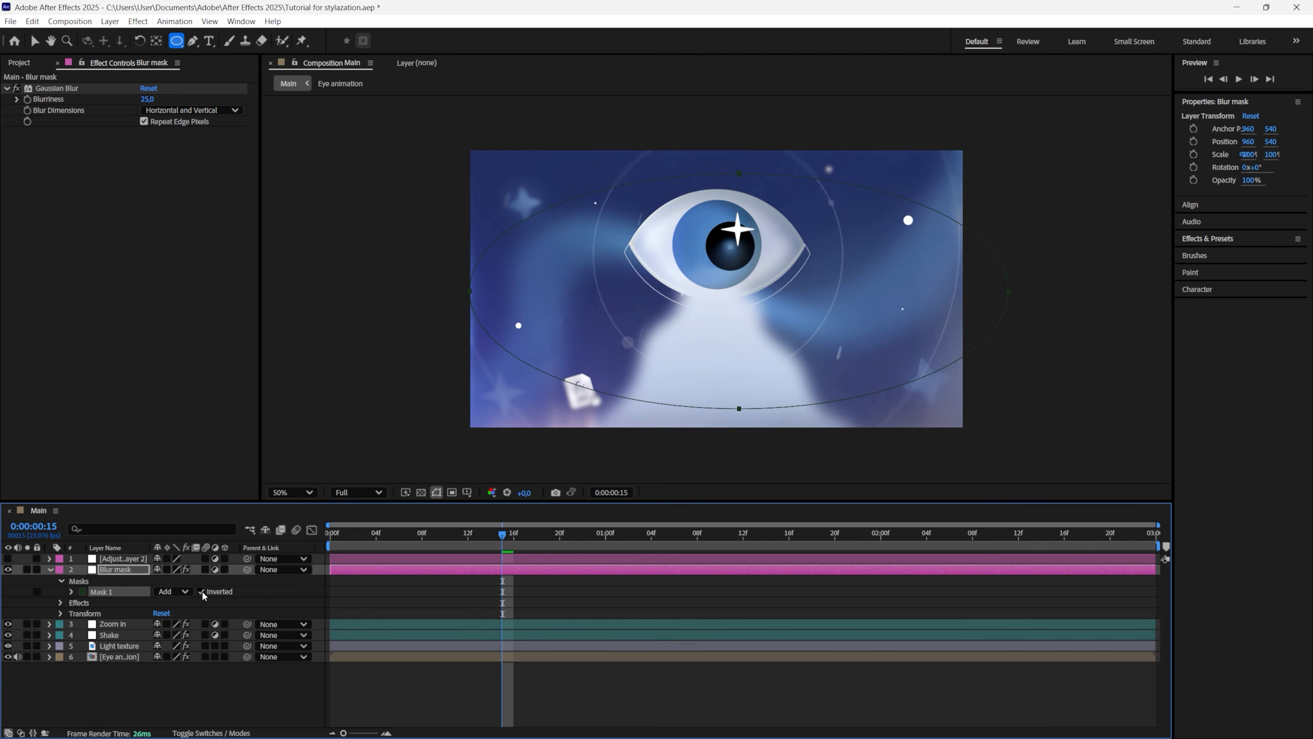
key(F2)
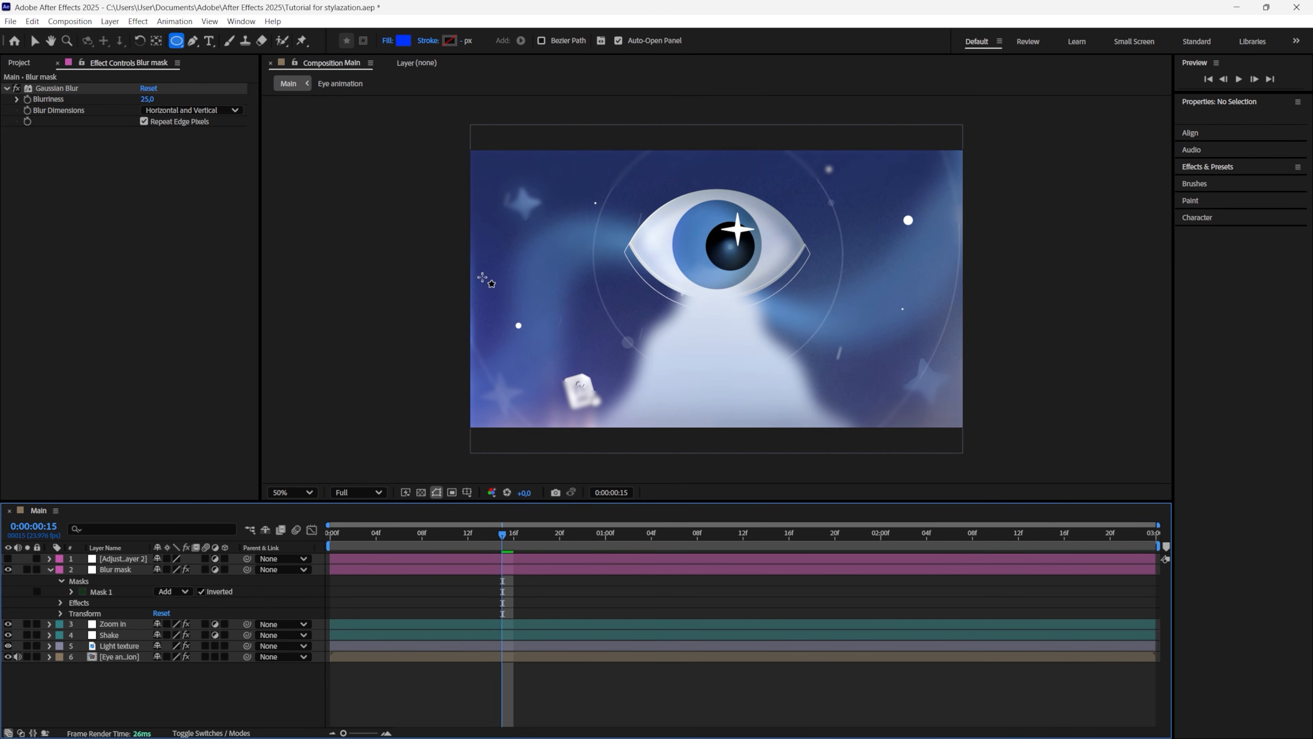
Set the feather of the Blur mask layer's elliptical mask to 75 pixels and collapse the layer's properties
key(v)
click(72, 592)
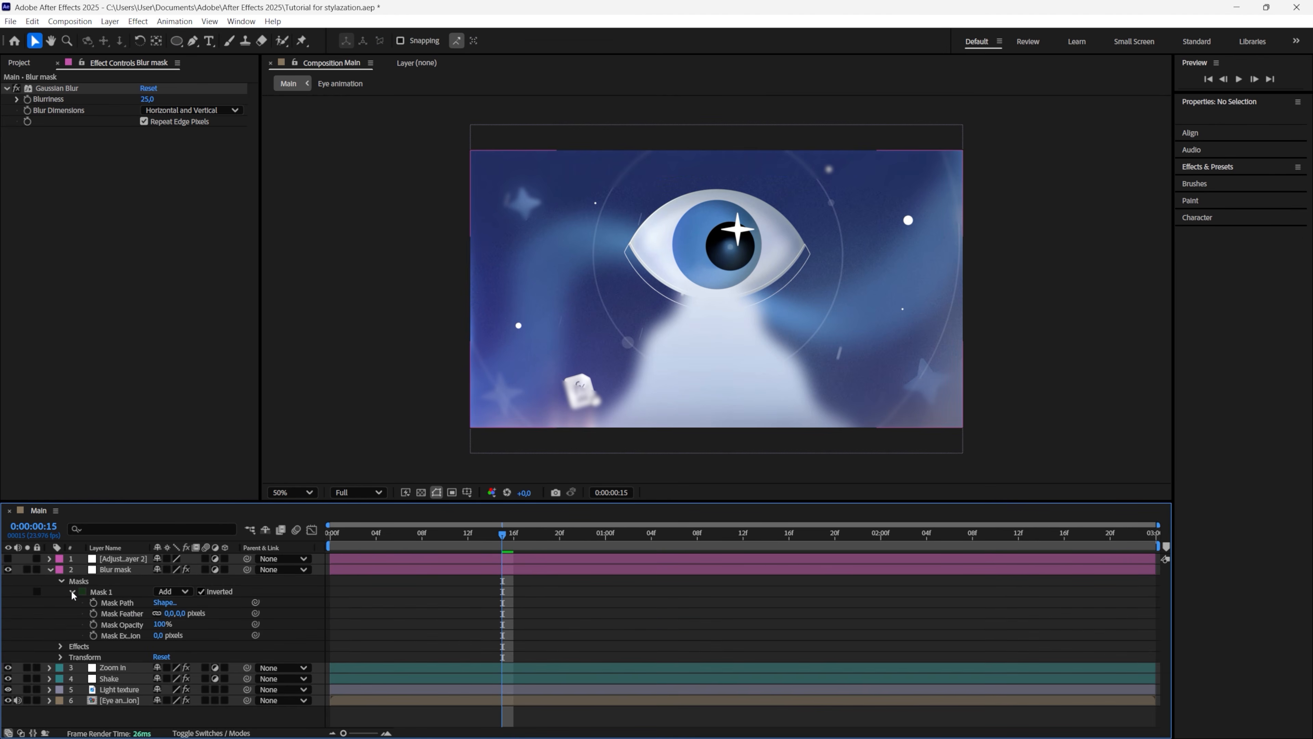
click(168, 614)
text(75)
key(Return)
click(49, 570)
Make the topmost adjustment layer visible again and rename it as Lens distortion
click(8, 558)
click(123, 559)
key(Return)
text(Lens distortion)
key(Return)
Apply the Optics Compensation effect to the Lens distortion layer
key(ctrl+space)
text(opti)
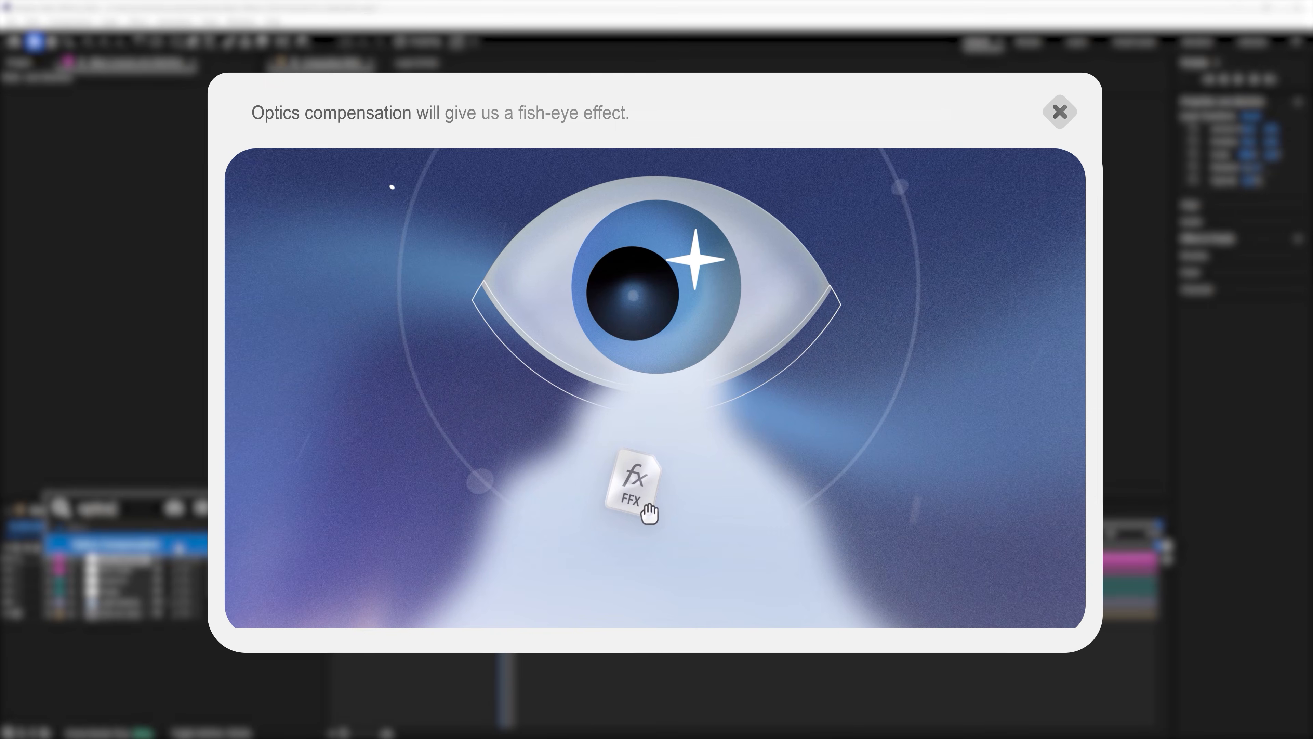
key(Return)
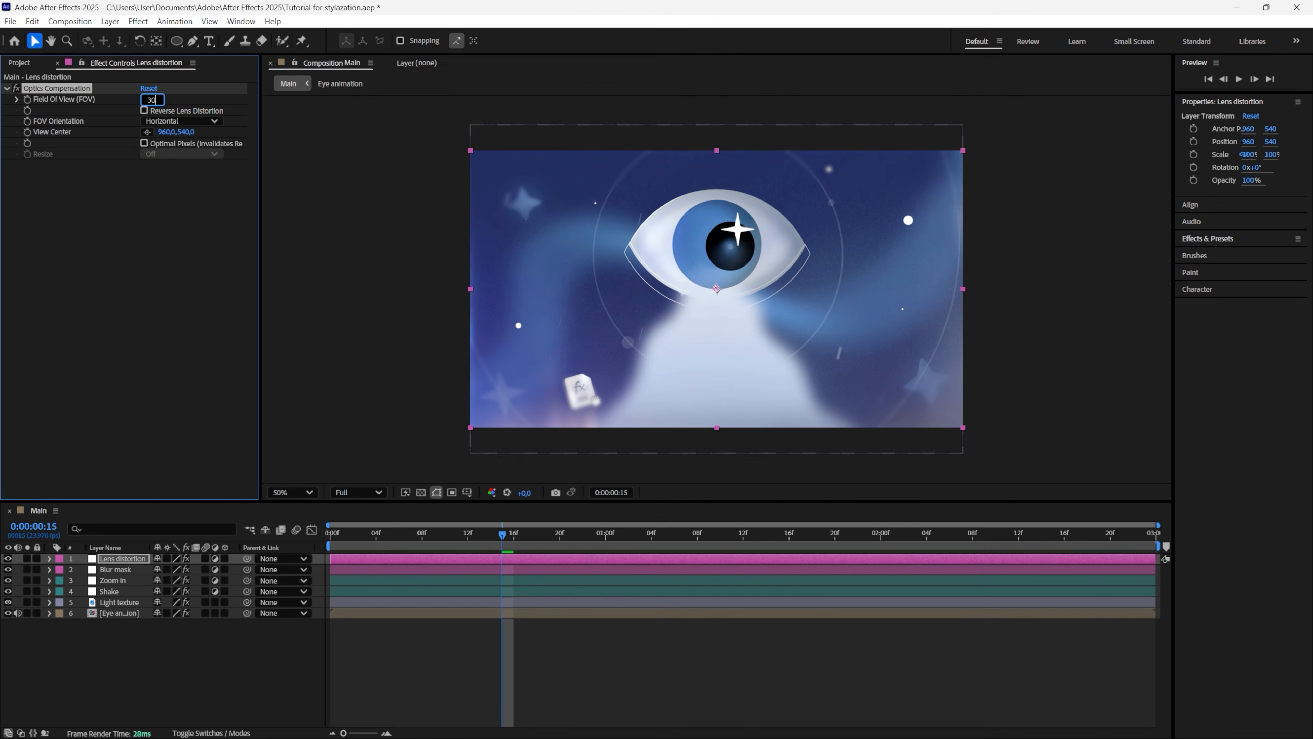
Set the Optics Compensation field of view to 30 and turn on Reverse Lens Distortion
click(145, 111)
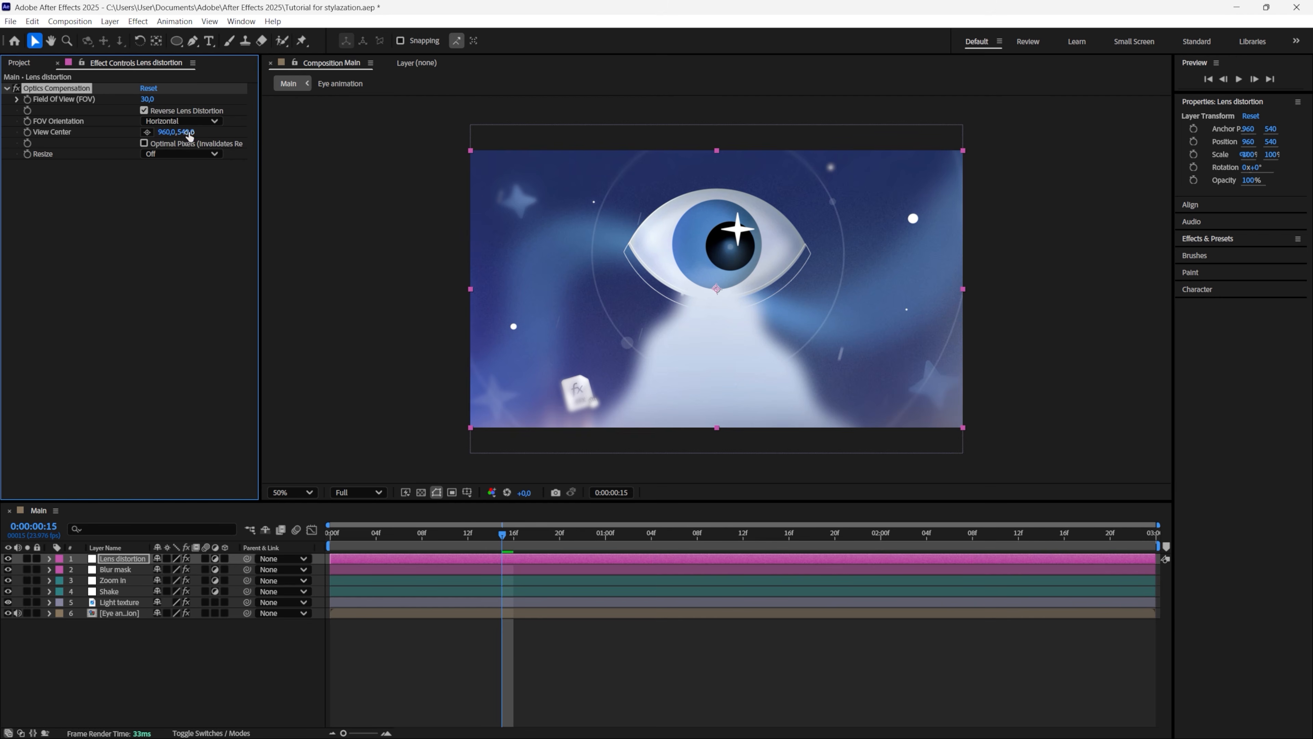
click(17, 89)
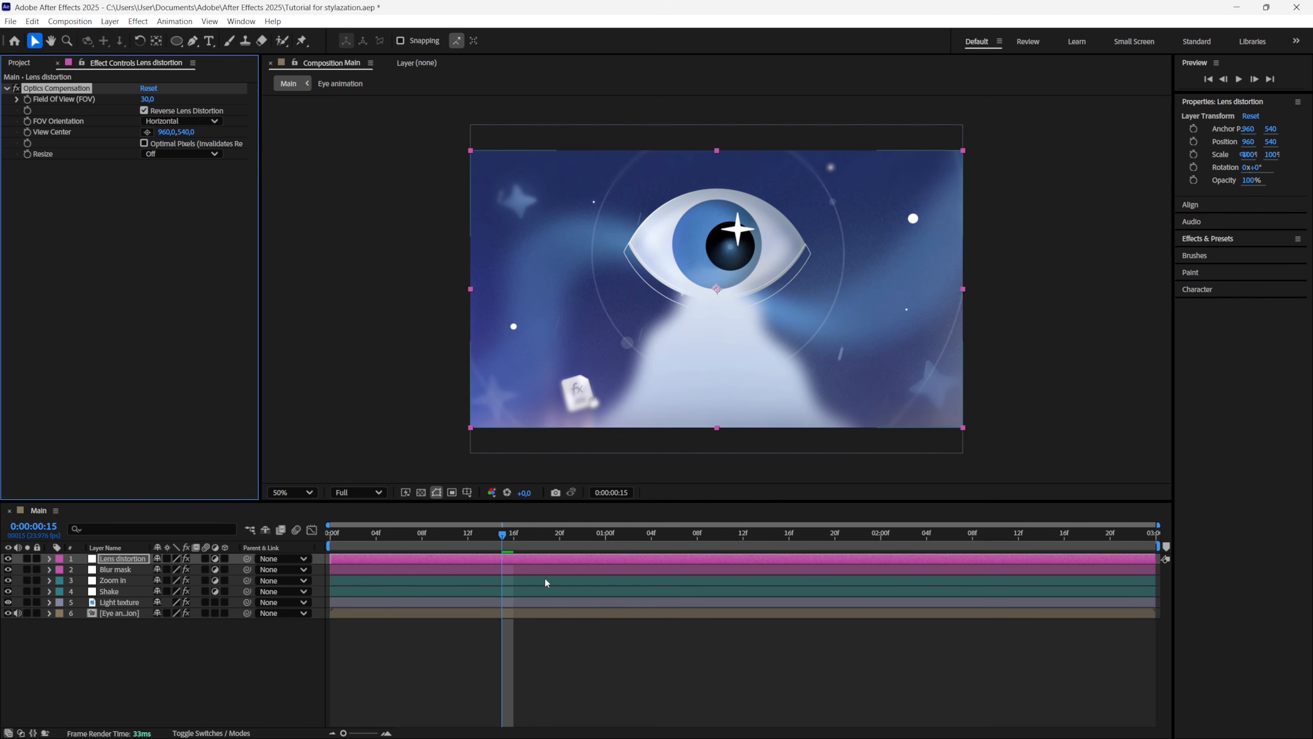
Apply the CC Vignette effect to the Lens distortion layer and set its amount to 130
key(ctrl+space)
text(cc vi)
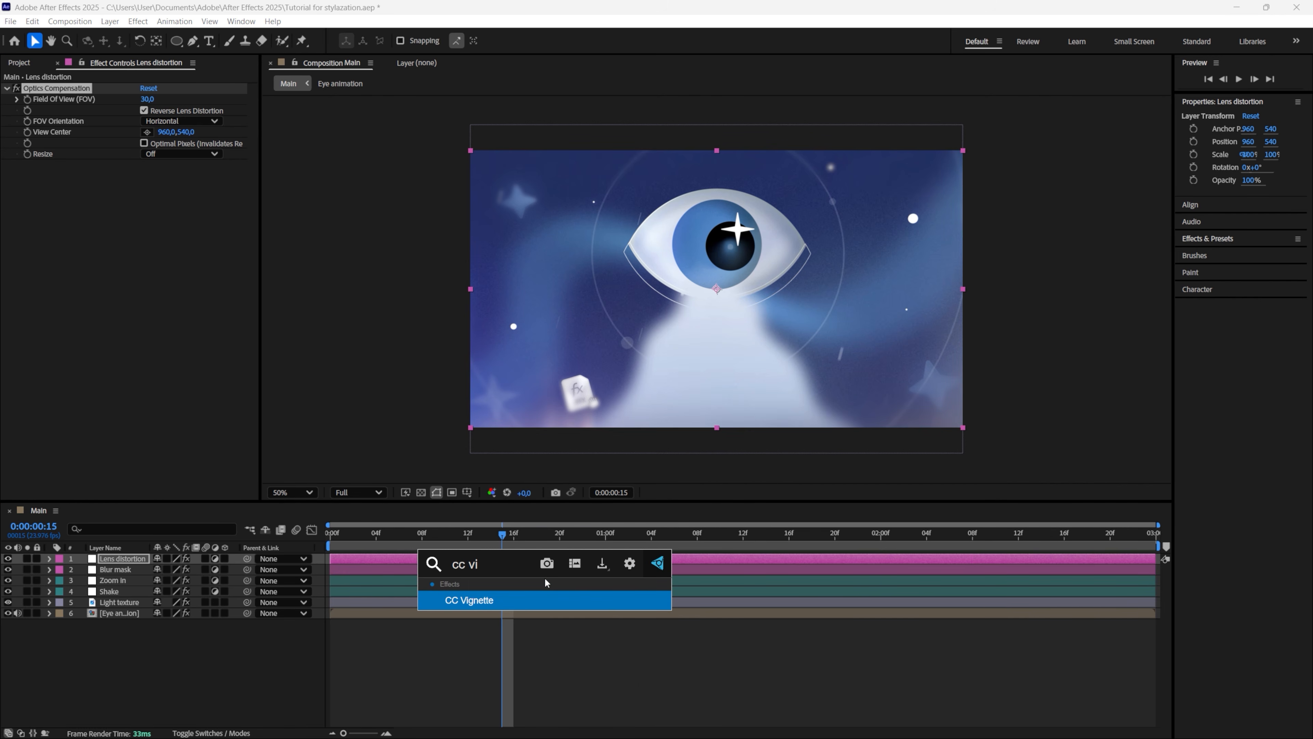
click(507, 601)
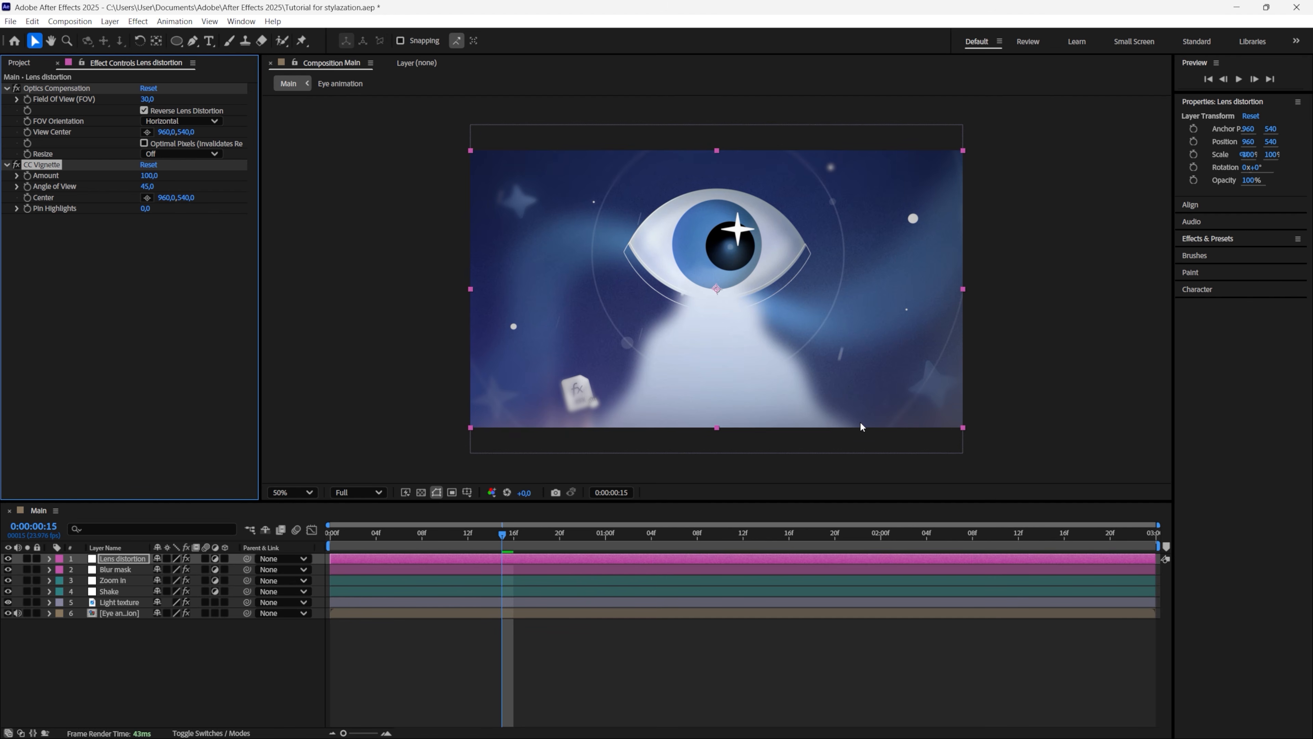
mouse_move(148, 176)
mouse_down()
mouse_move(162, 174)
mouse_move(133, 168)
mouse_up()
click(147, 175)
text(130)
key(Return)
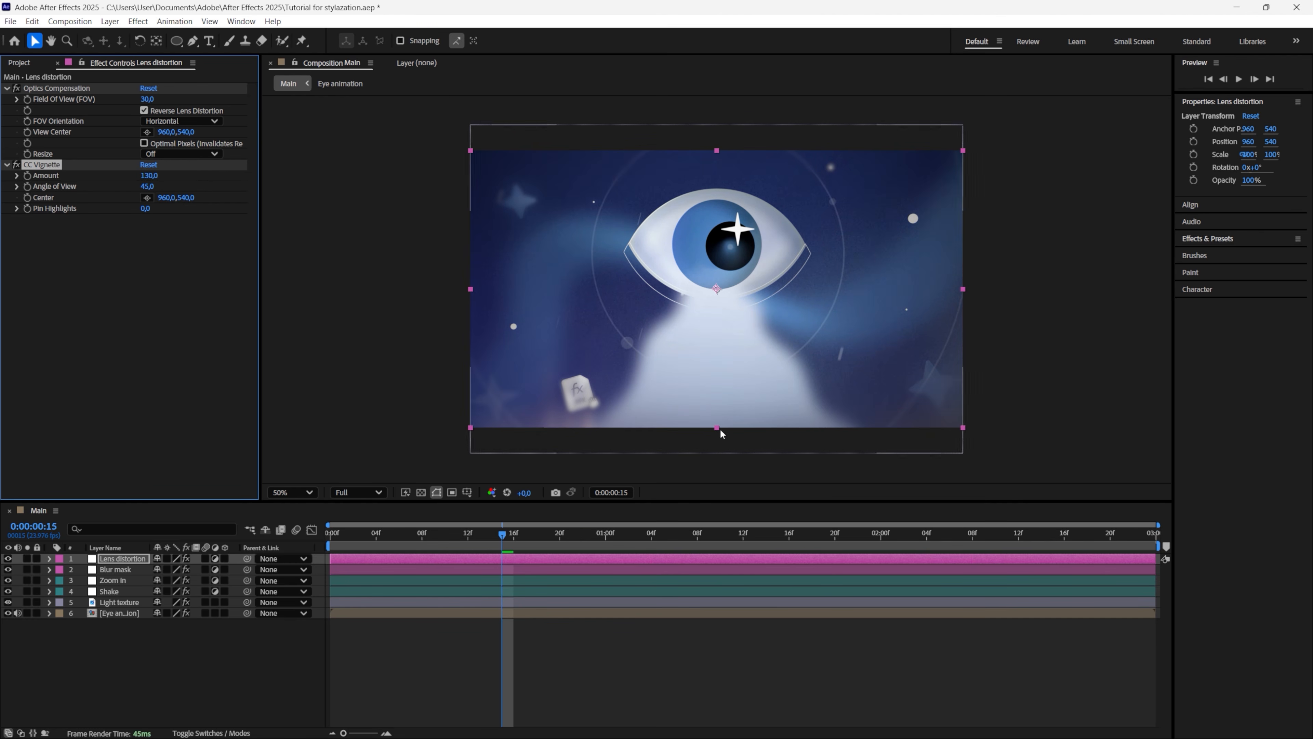
Try the VR Chromatic Aberrations effect on the Lens distortion layer and delete it again
key(ctrl+space)
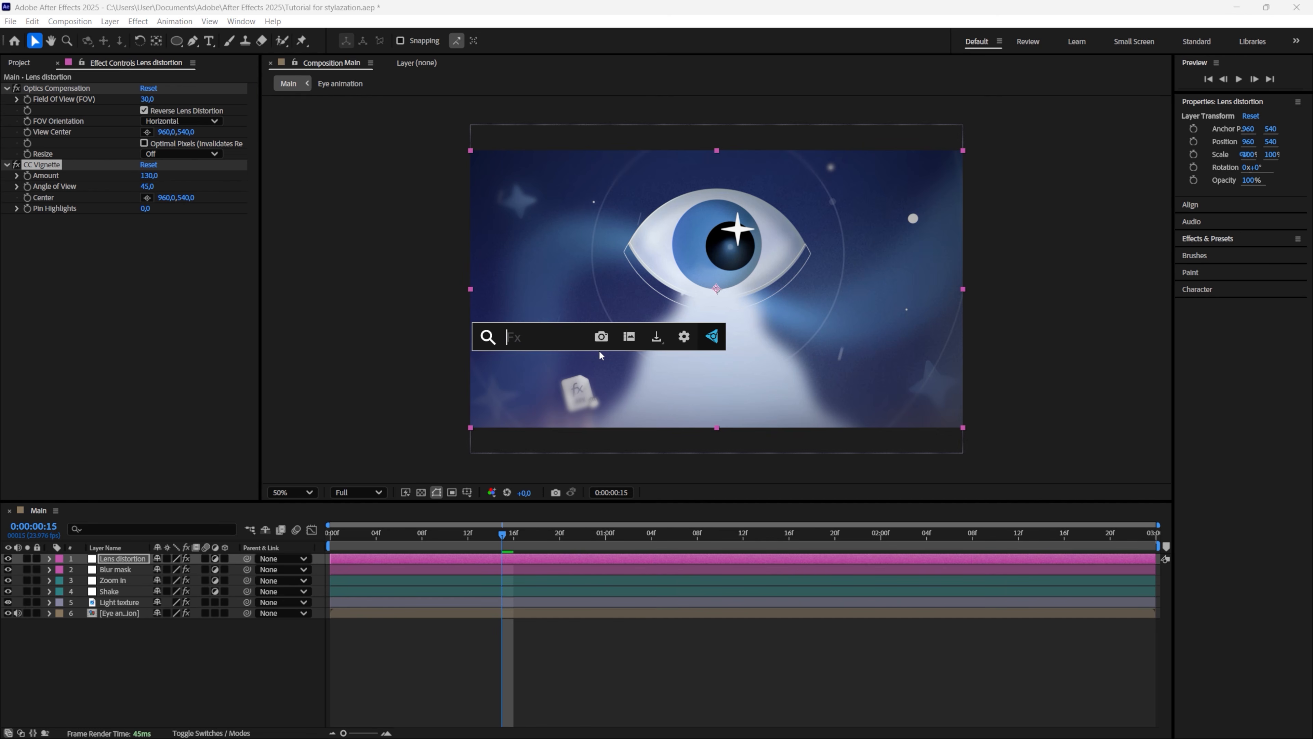
text(uni.ch)
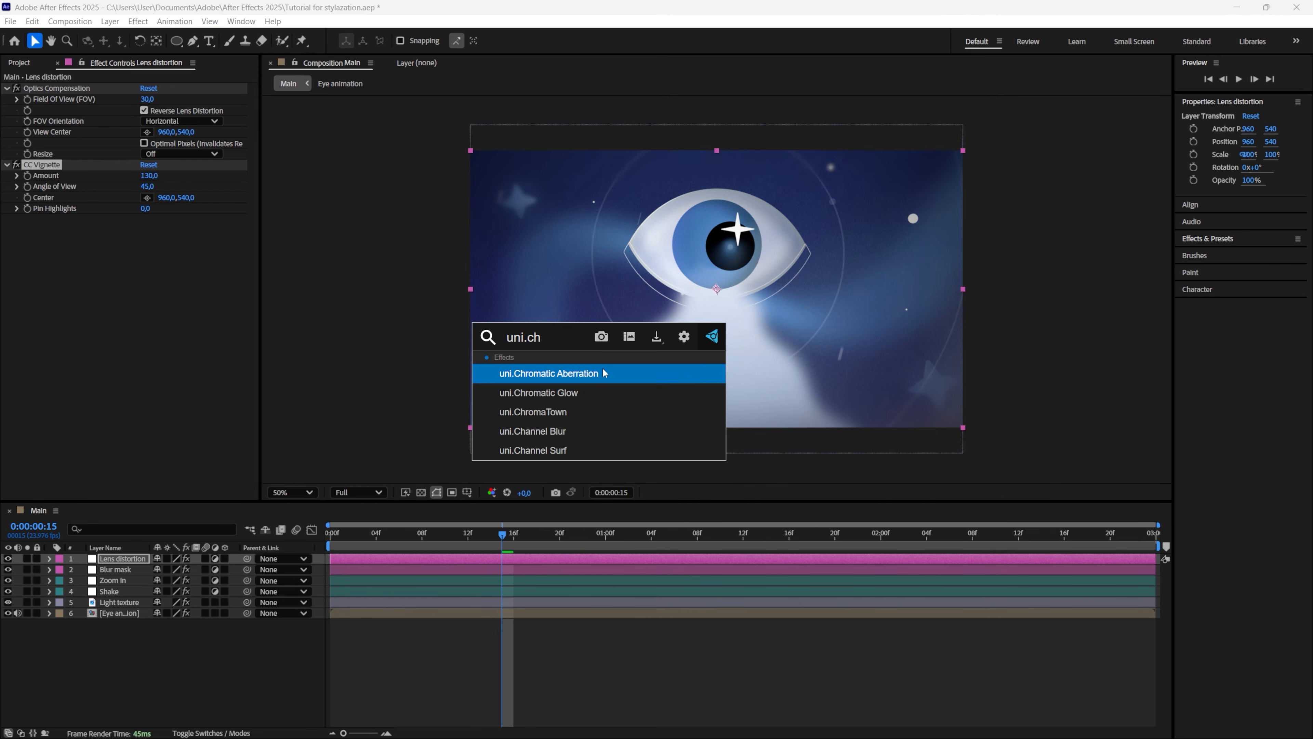
key(Return)
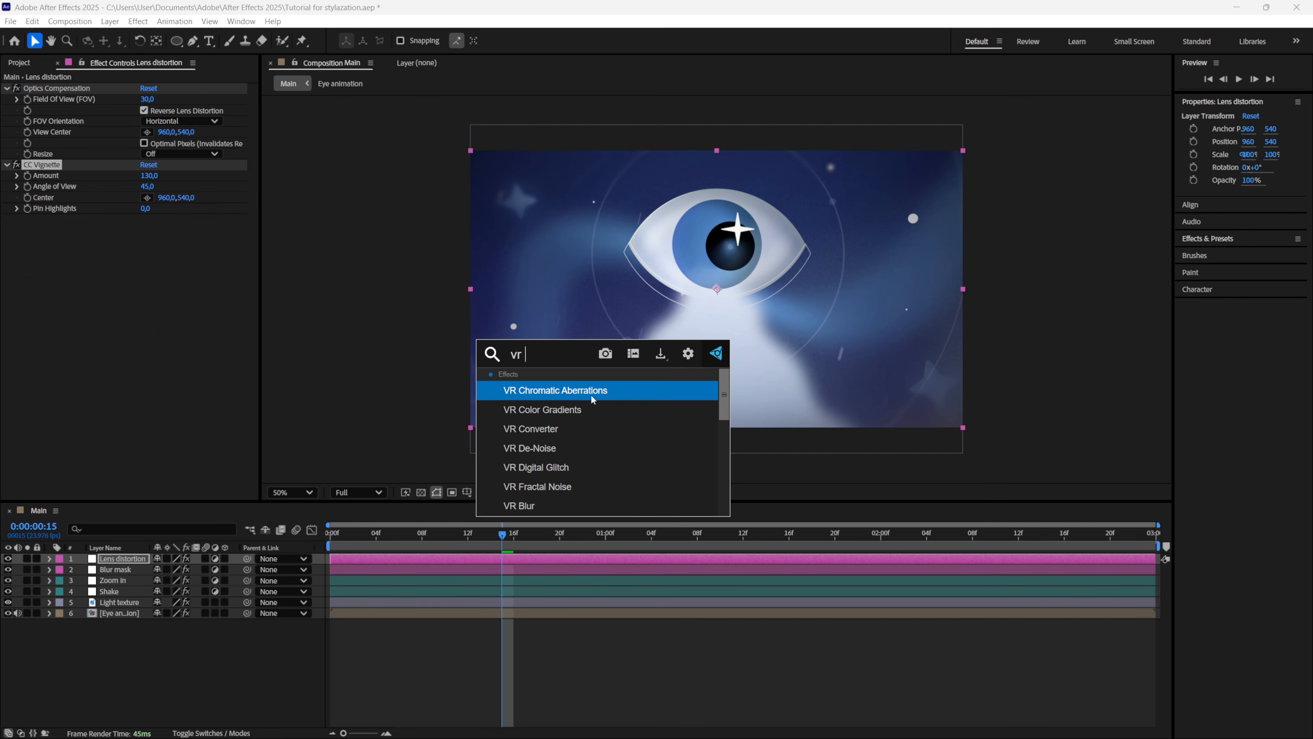
click(591, 395)
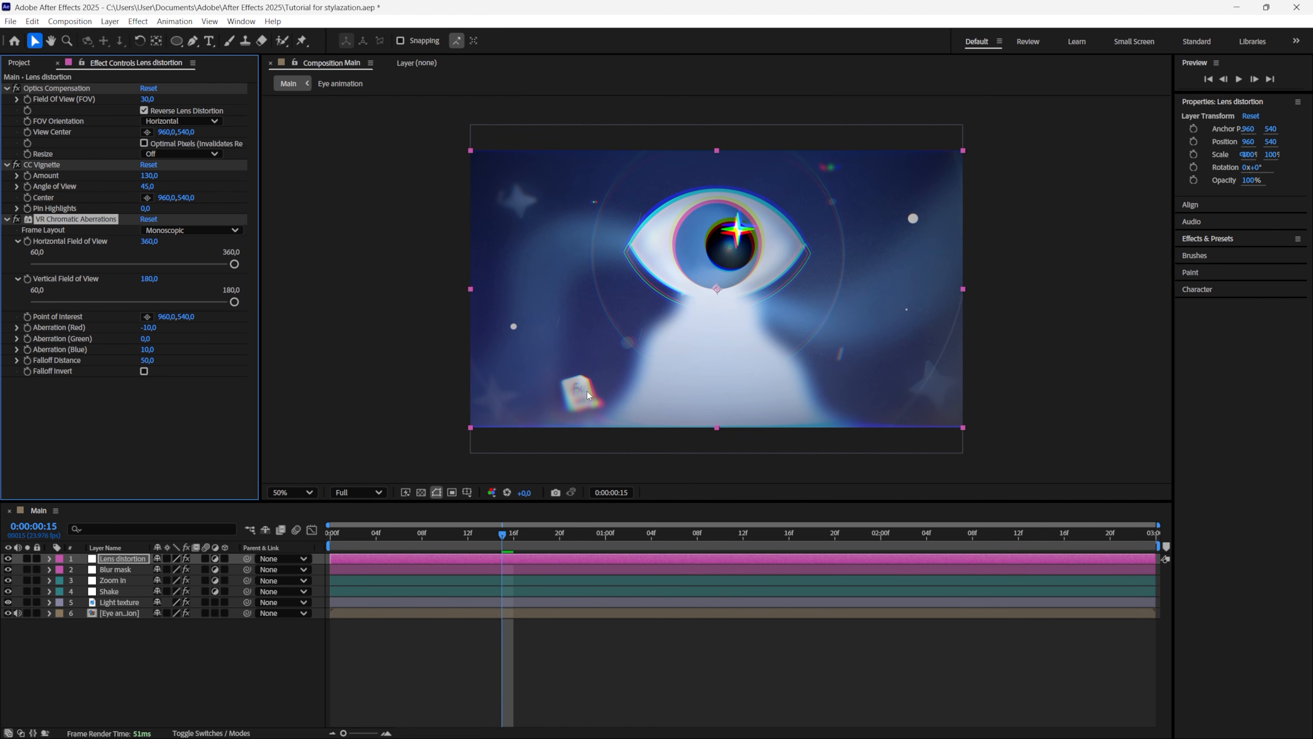
key(Delete)
Apply the uni.Chromatic Aberration effect to the Lens distortion layer
key(ctrl+space)
text(uni.c)
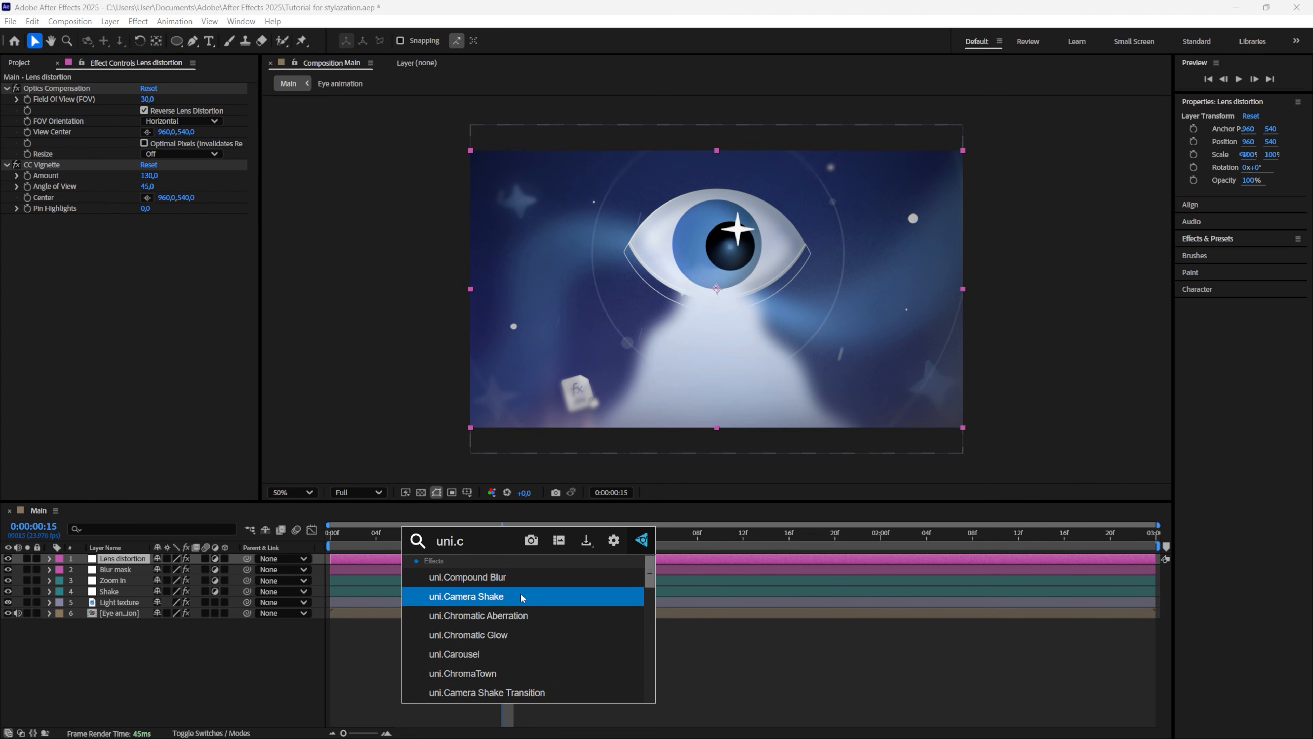
click(518, 615)
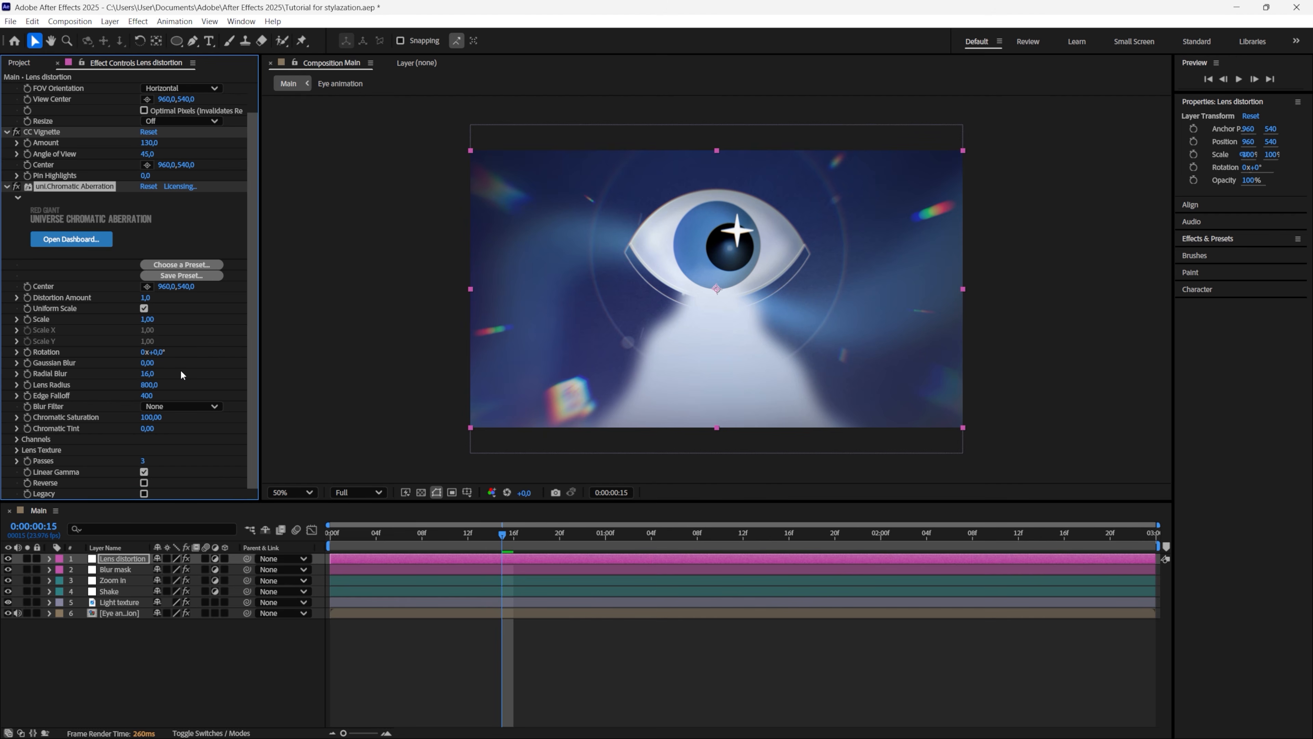
Set the chromatic aberration's distortion amount to 0.1, scale to 1.04, and radial blur, lens radius and chromatic saturation to 0
click(149, 298)
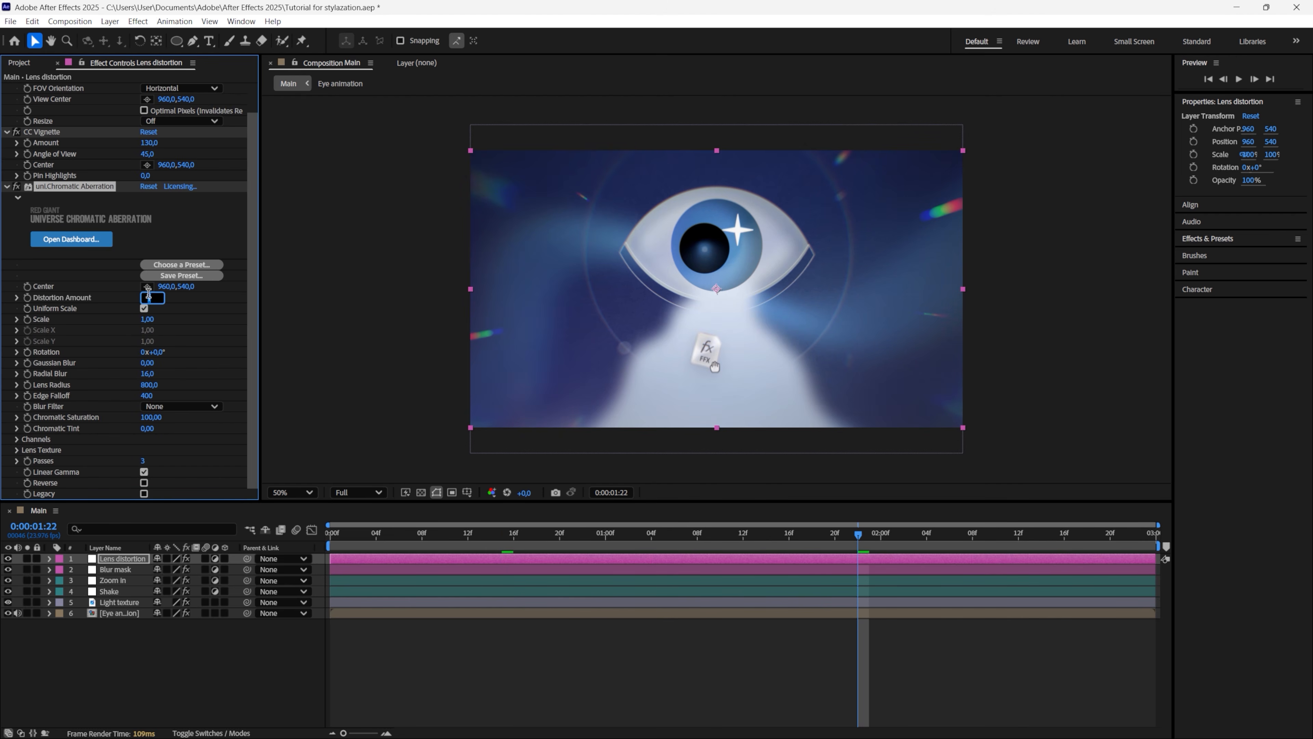
text(0,1)
key(Return)
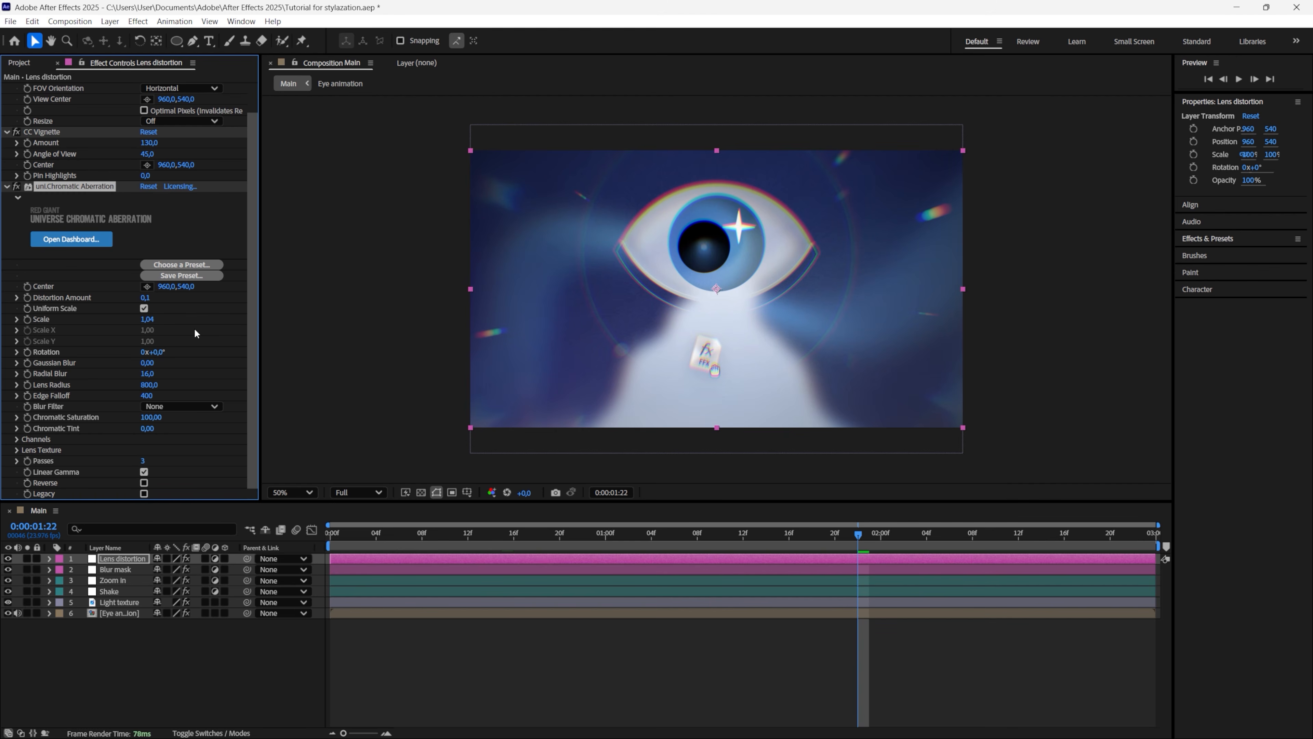
drag(148, 374, 85, 387)
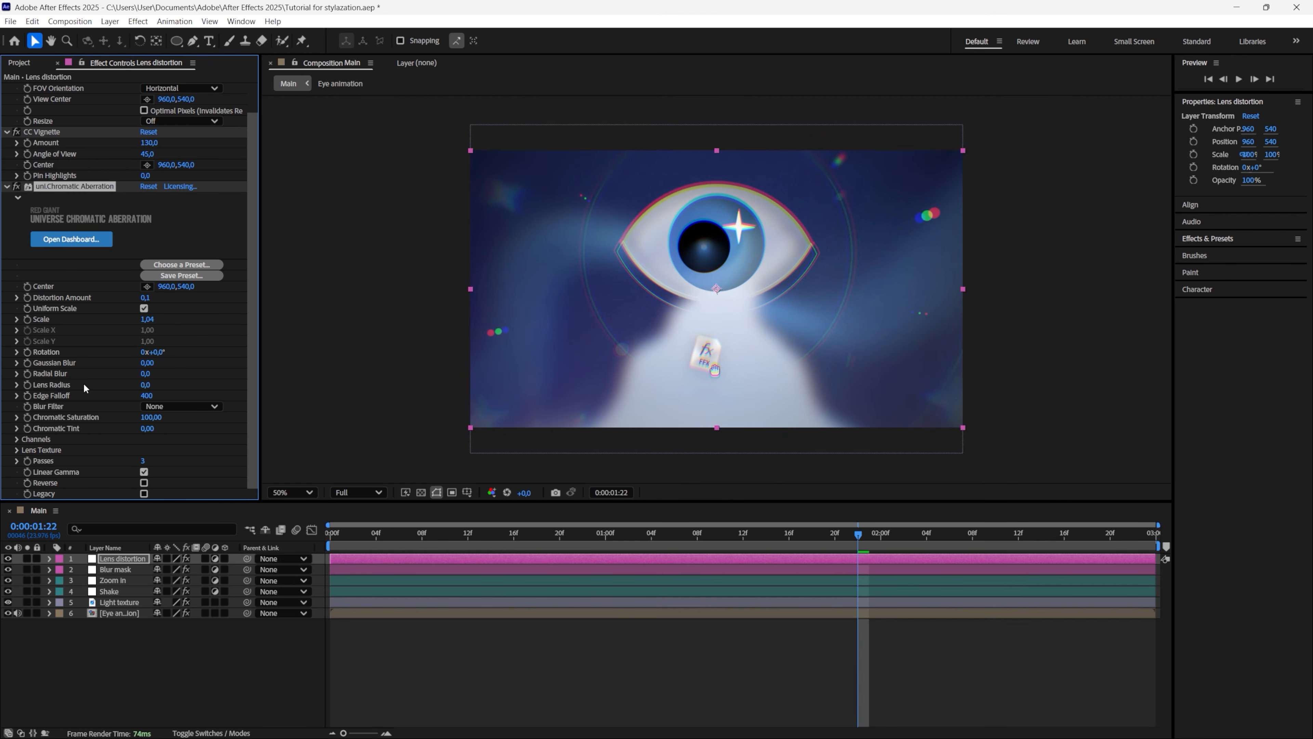
drag(155, 417, 77, 418)
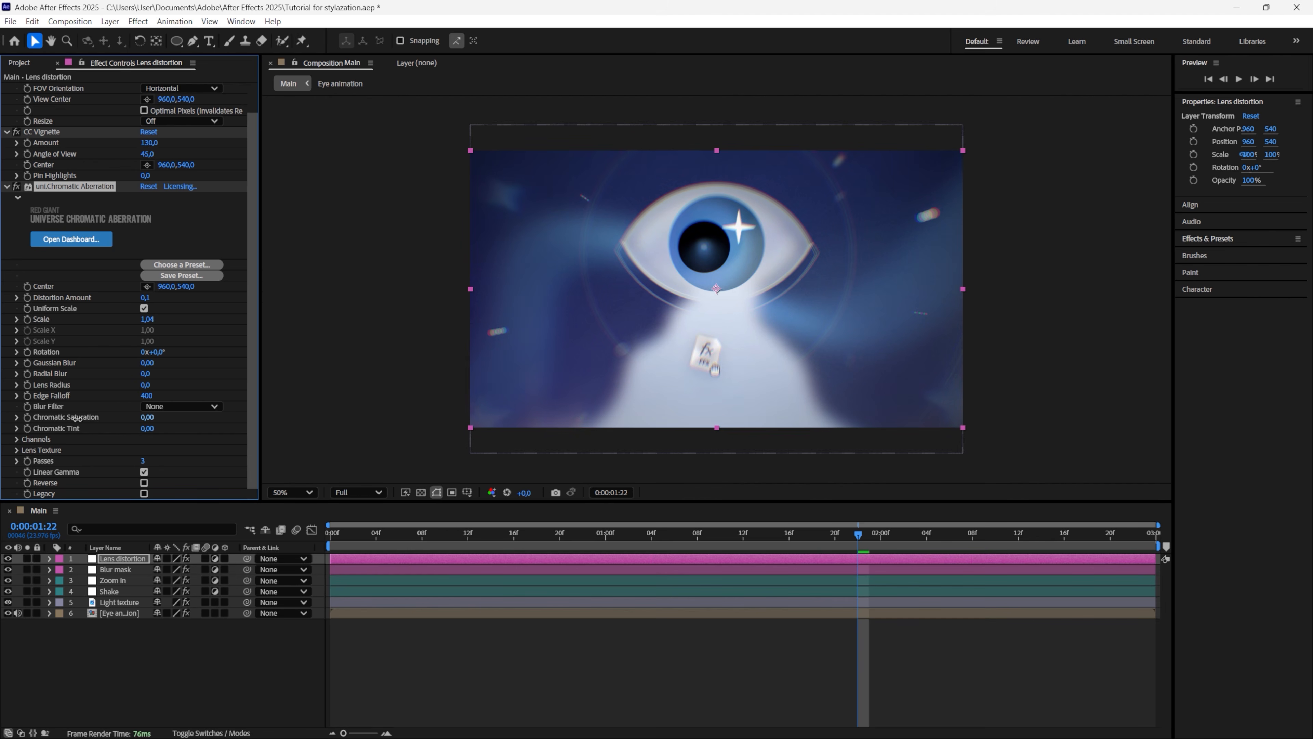
key(space)
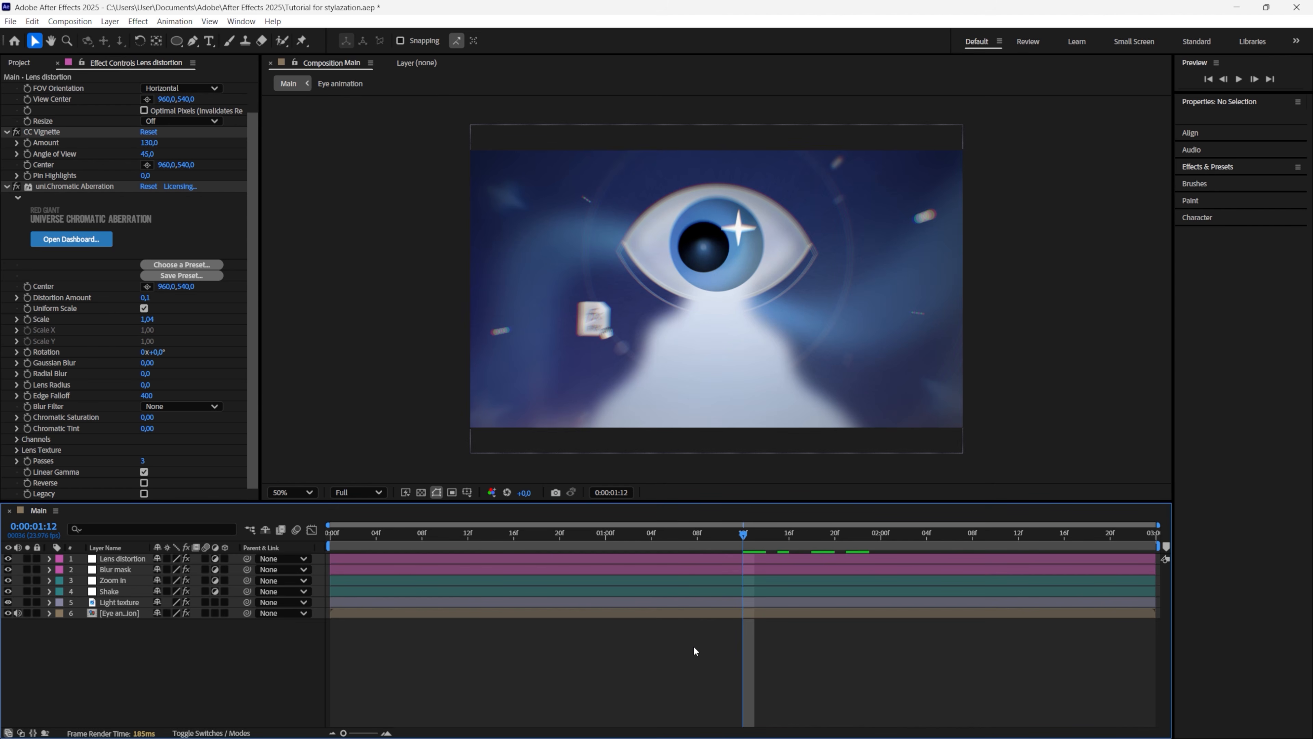
Add a new adjustment layer, give it an orange label and rename it as Flare and flicker
click(110, 21)
mouse_move(155, 36)
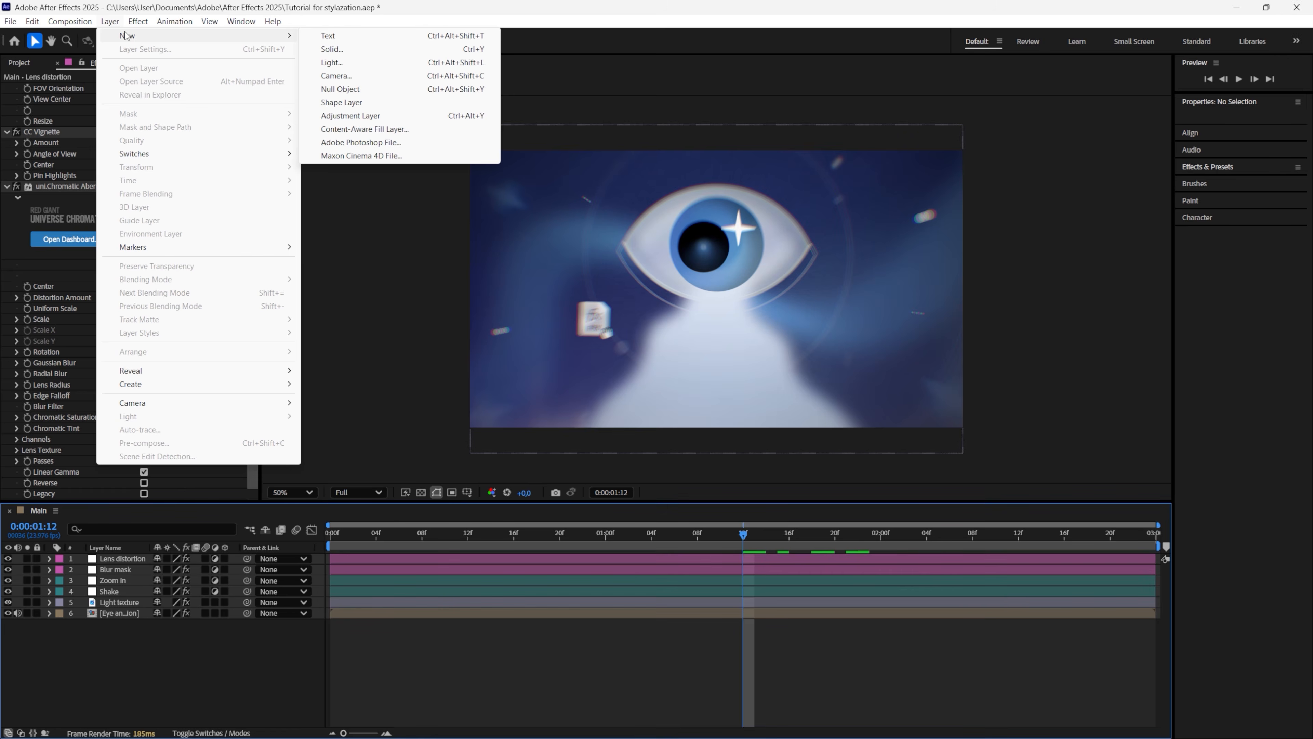
click(382, 115)
click(60, 559)
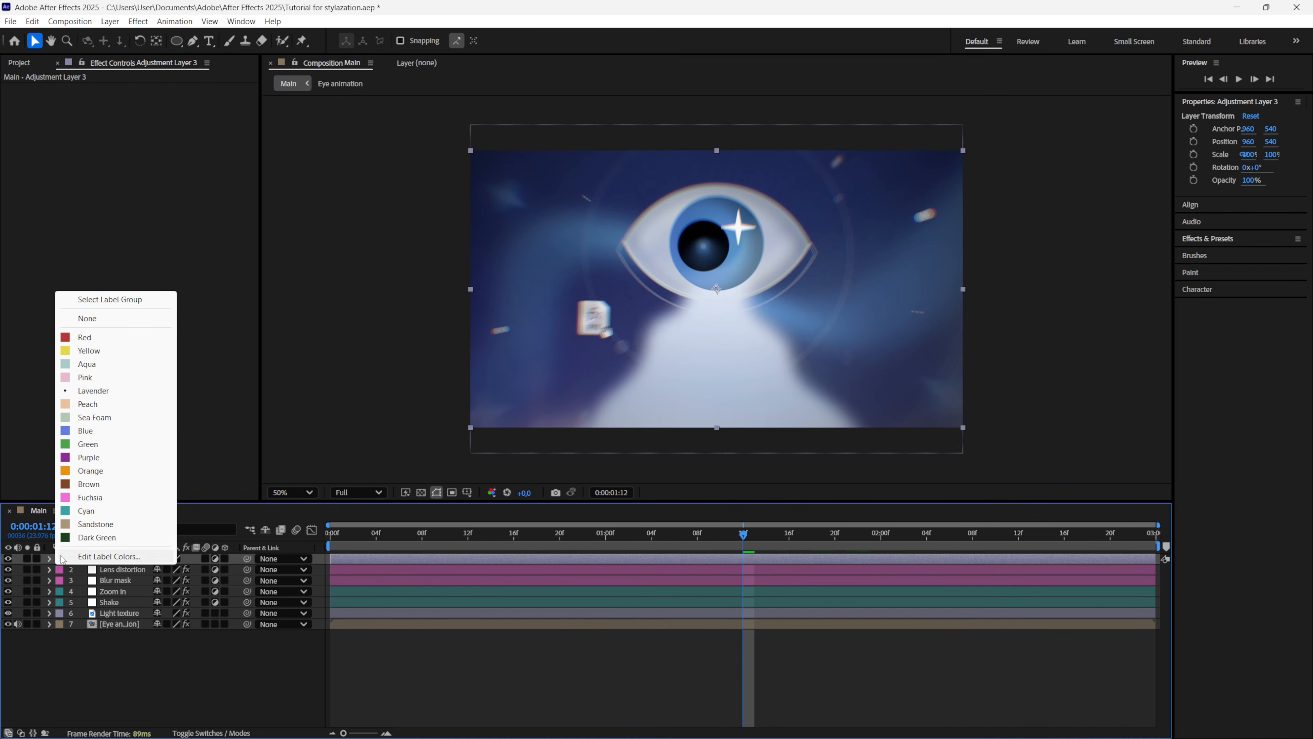
click(93, 471)
key(Return)
text(Flare and flicker)
key(Return)
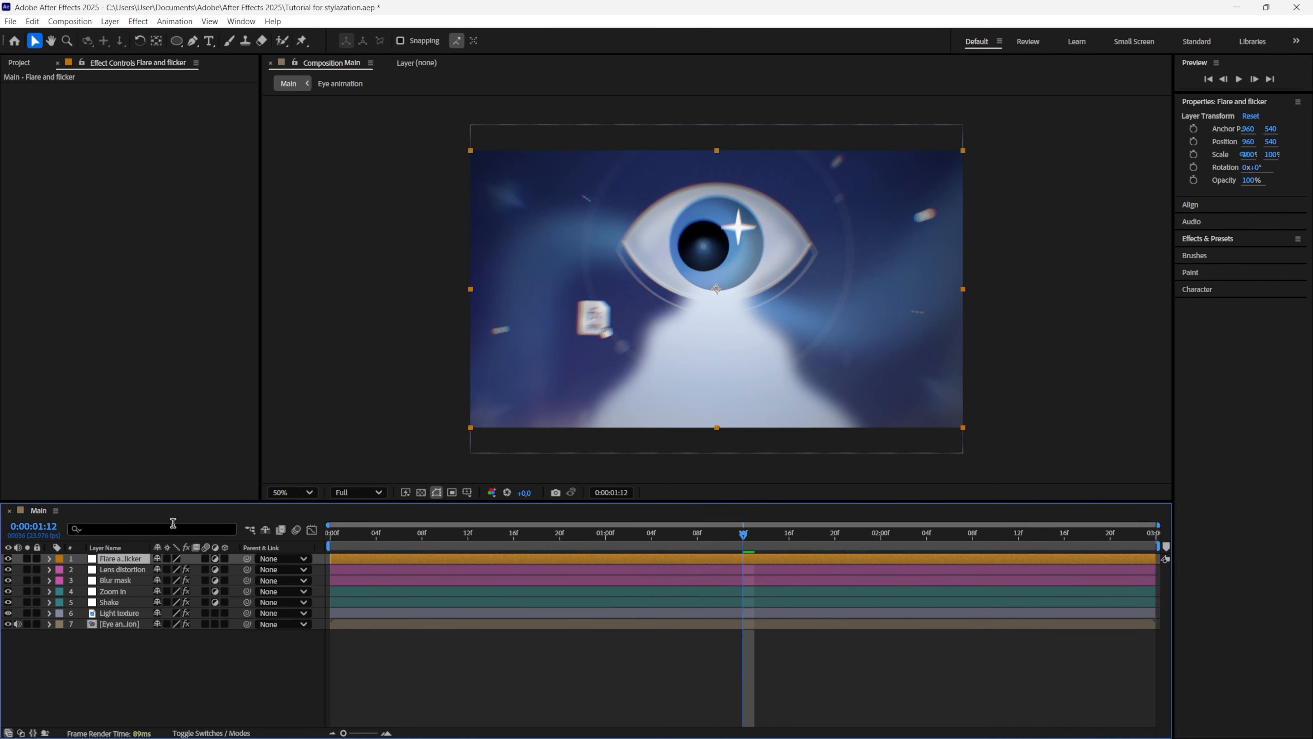
Apply the Lens Flare effect to the Flare and flicker layer with the 105mm Prime lens type
key(ctrl+space)
text(lens)
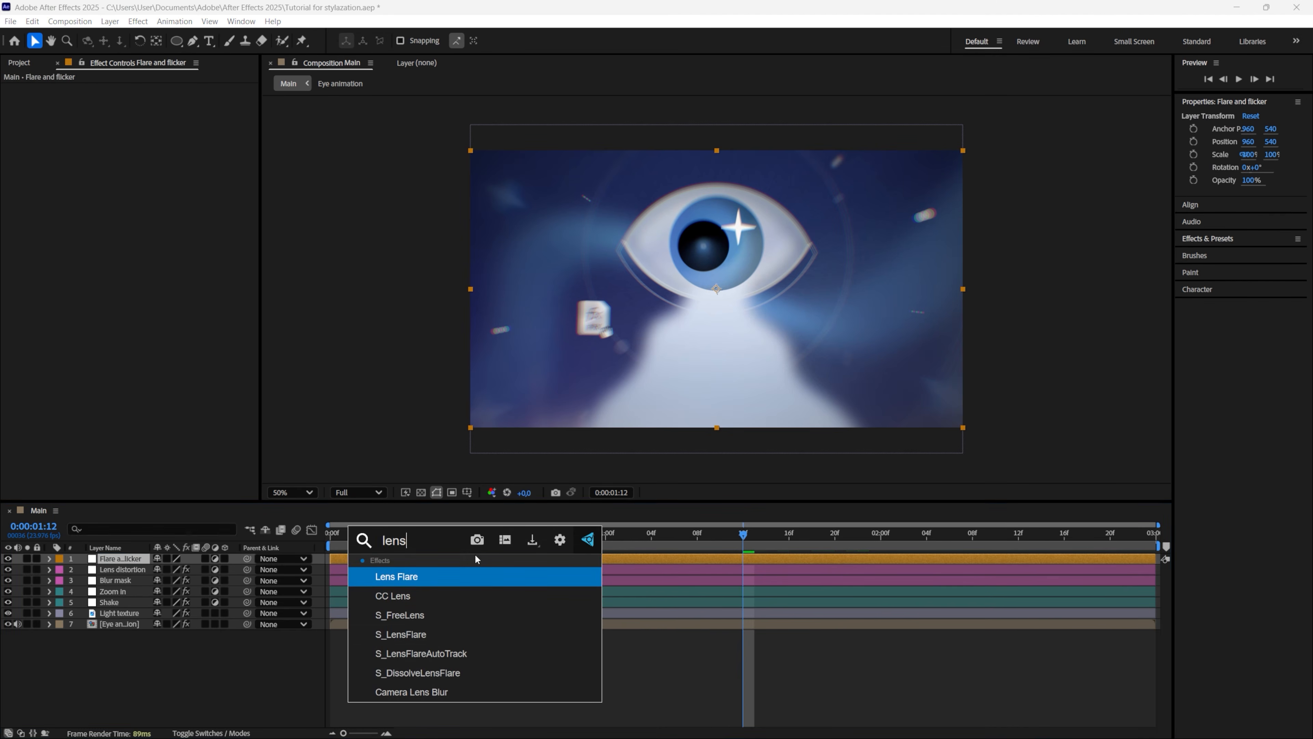
click(415, 579)
click(191, 121)
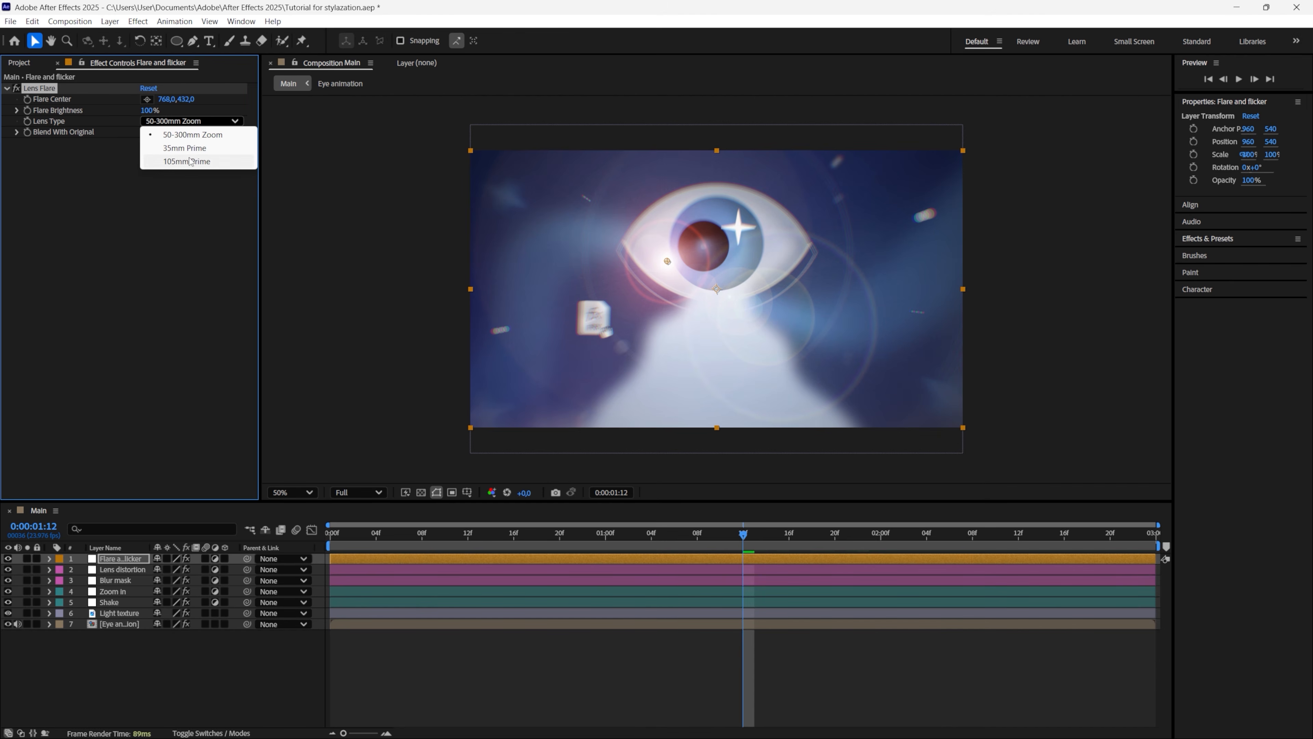
click(189, 163)
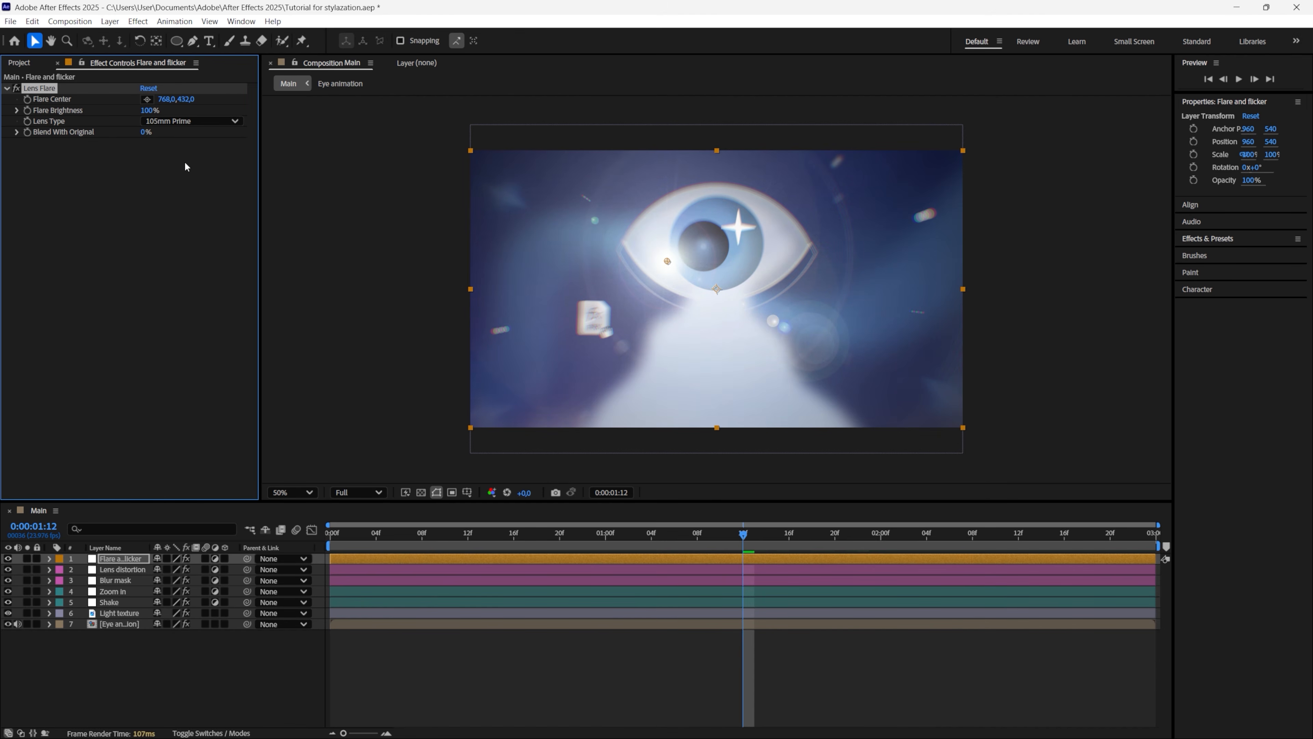
Place the flare center outside the frame's upper-left corner at about -166, -80 and set Blend With Original to 65%
click(147, 99)
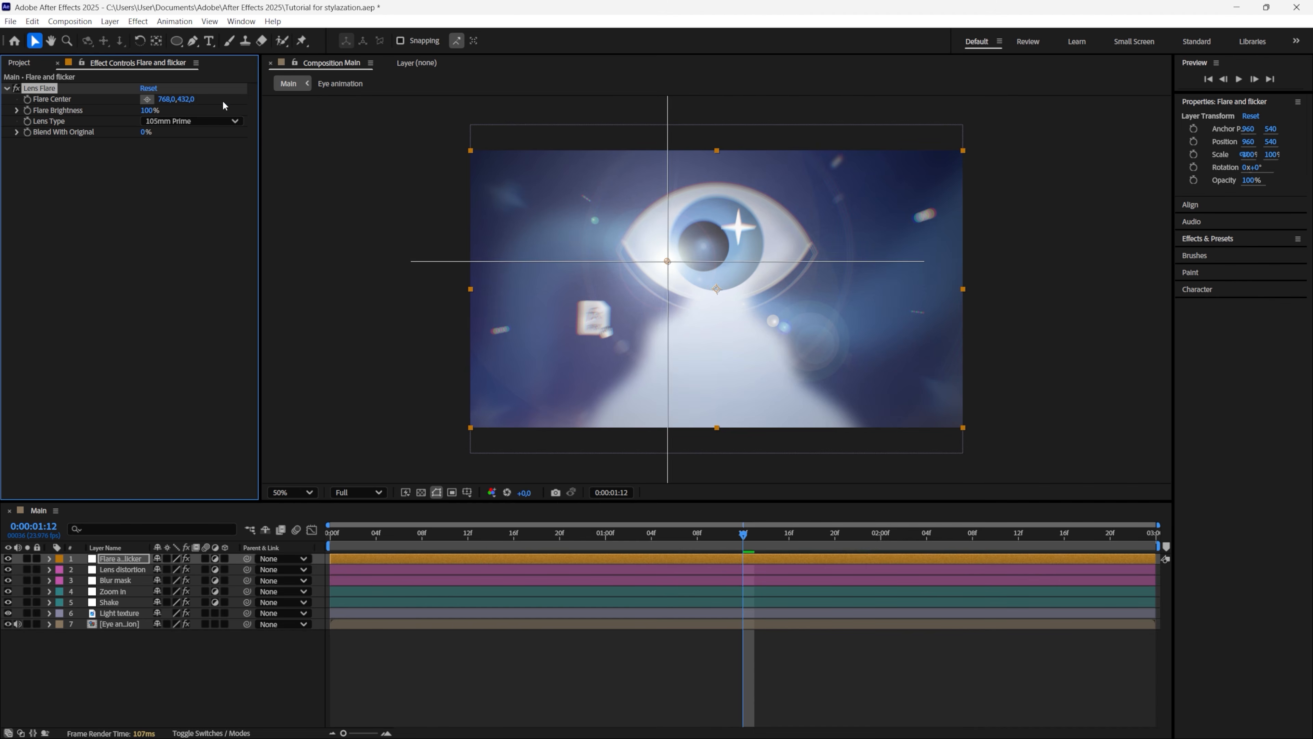
click(427, 129)
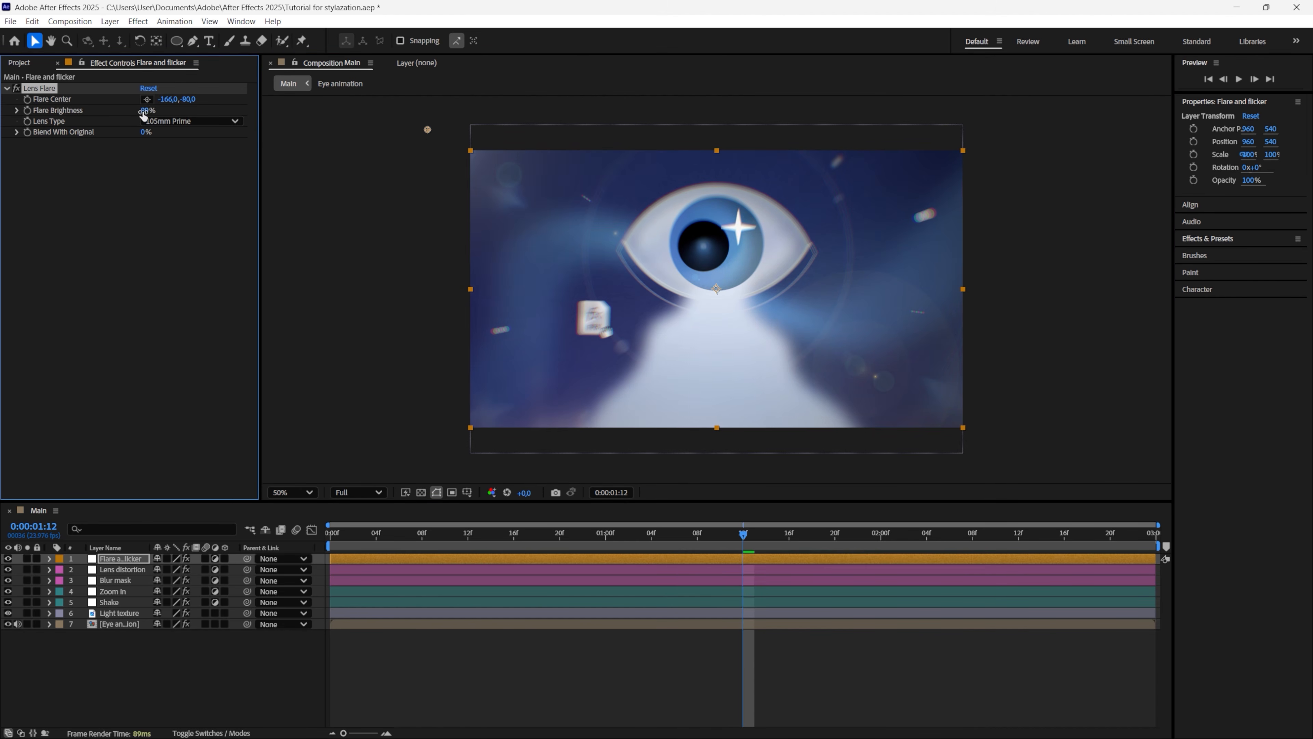
click(145, 133)
text(42)
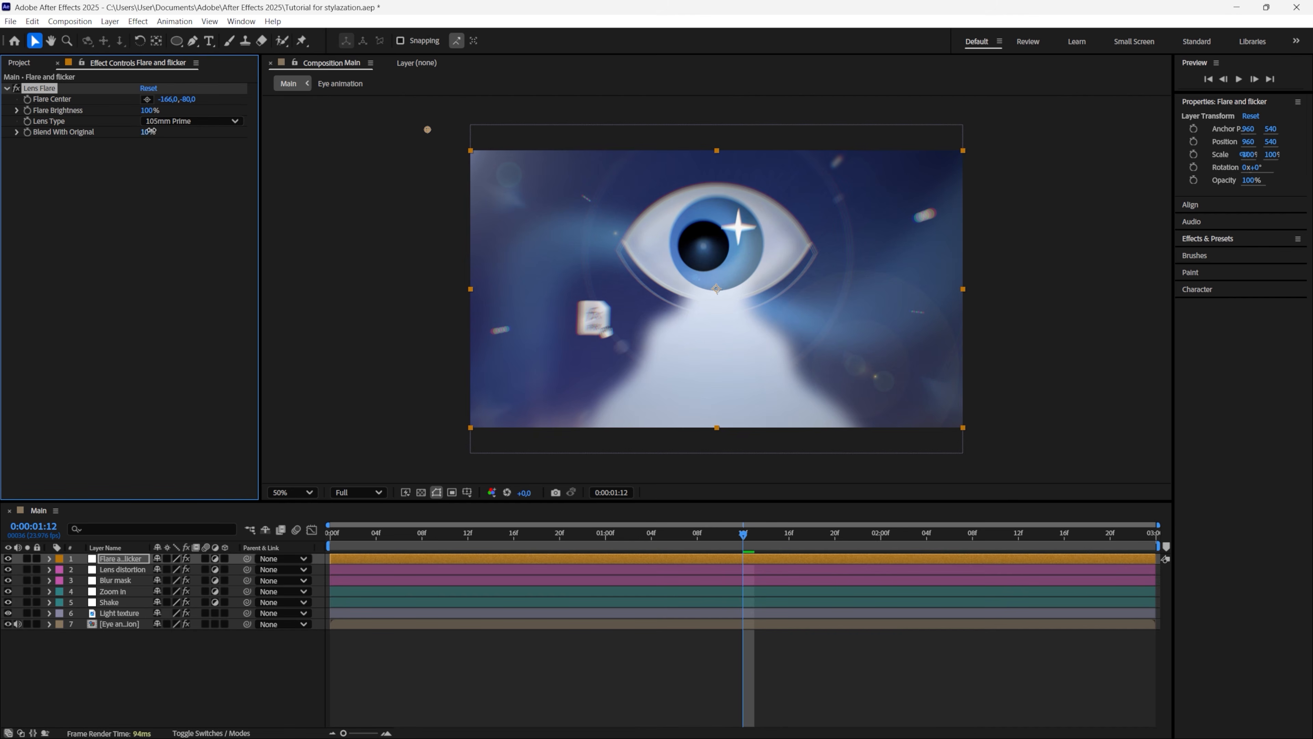
key(Return)
click(144, 133)
text(65)
key(Return)
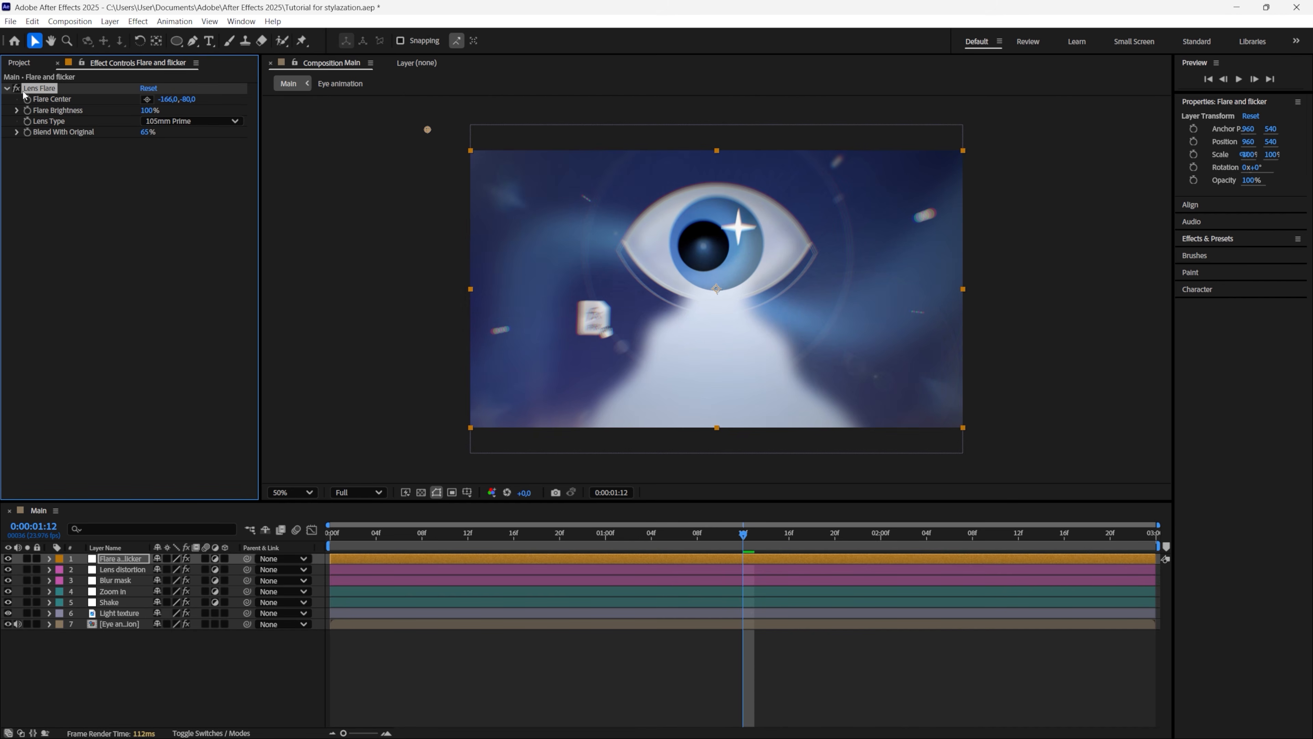
Apply the Glow effect to the Flare and flicker layer
key(ctrl+space)
text(glow)
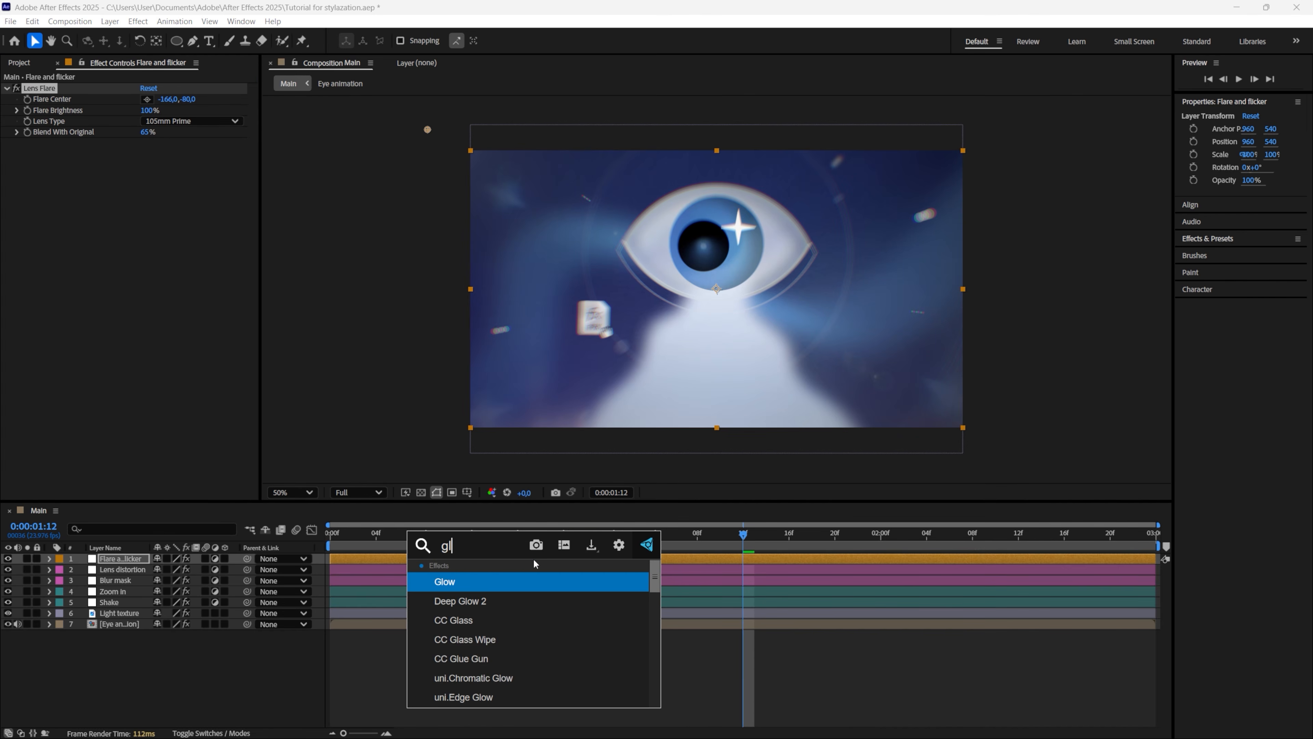
click(512, 582)
key(ctrl+space)
text(deep)
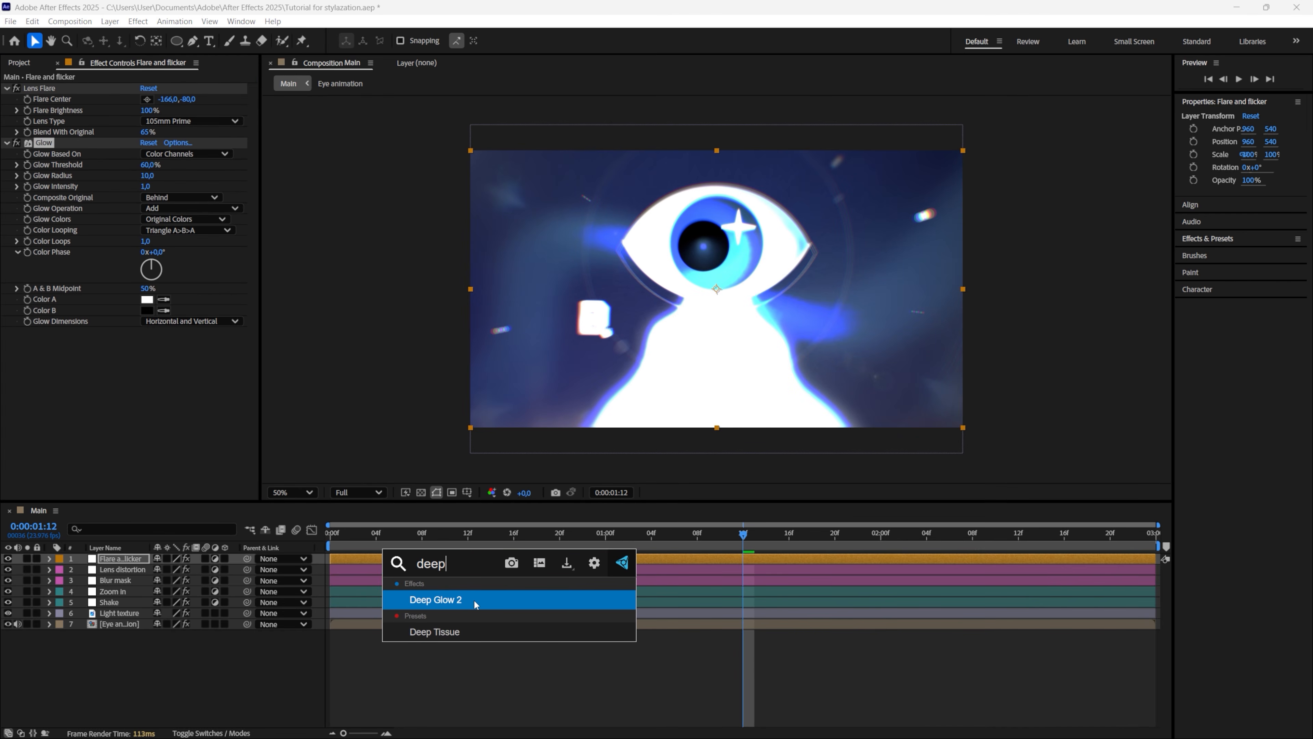
key(BackSpace)
key(BackSpace)
key(BackSpace)
key(BackSpace)
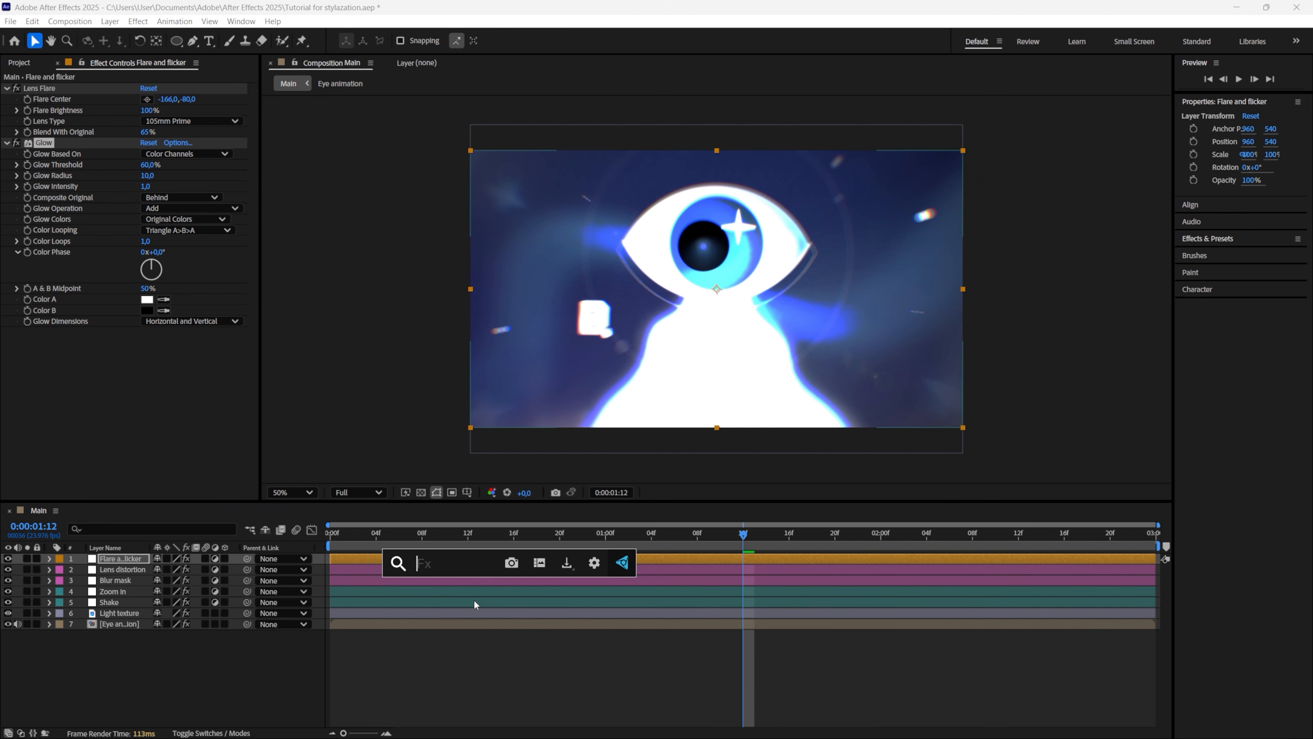
key(Escape)
Set the glow radius to 1000 and the glow intensity to 0.5, and compare the image with and without the glow
drag(148, 176, 228, 176)
drag(146, 186, 134, 185)
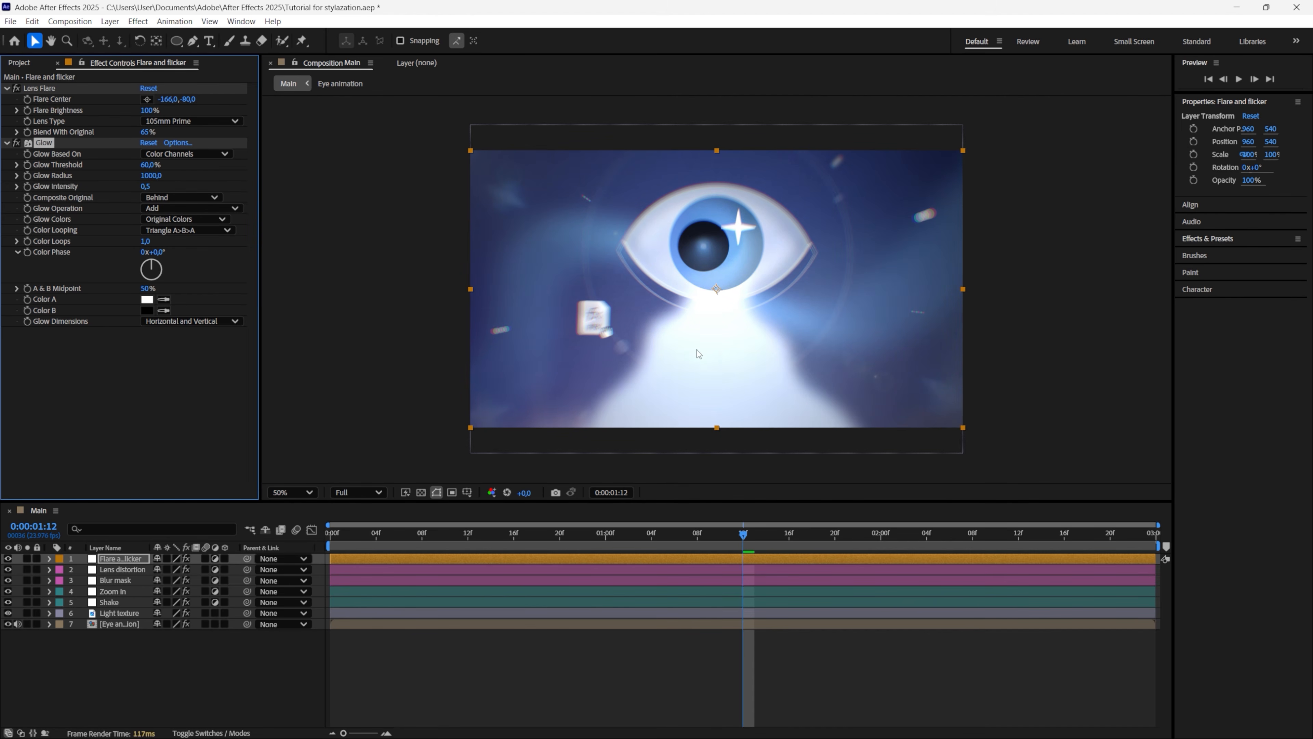
click(16, 142)
click(17, 143)
Add the expression wiggle(5,4) to the Glow effect's threshold
alt+click(27, 164)
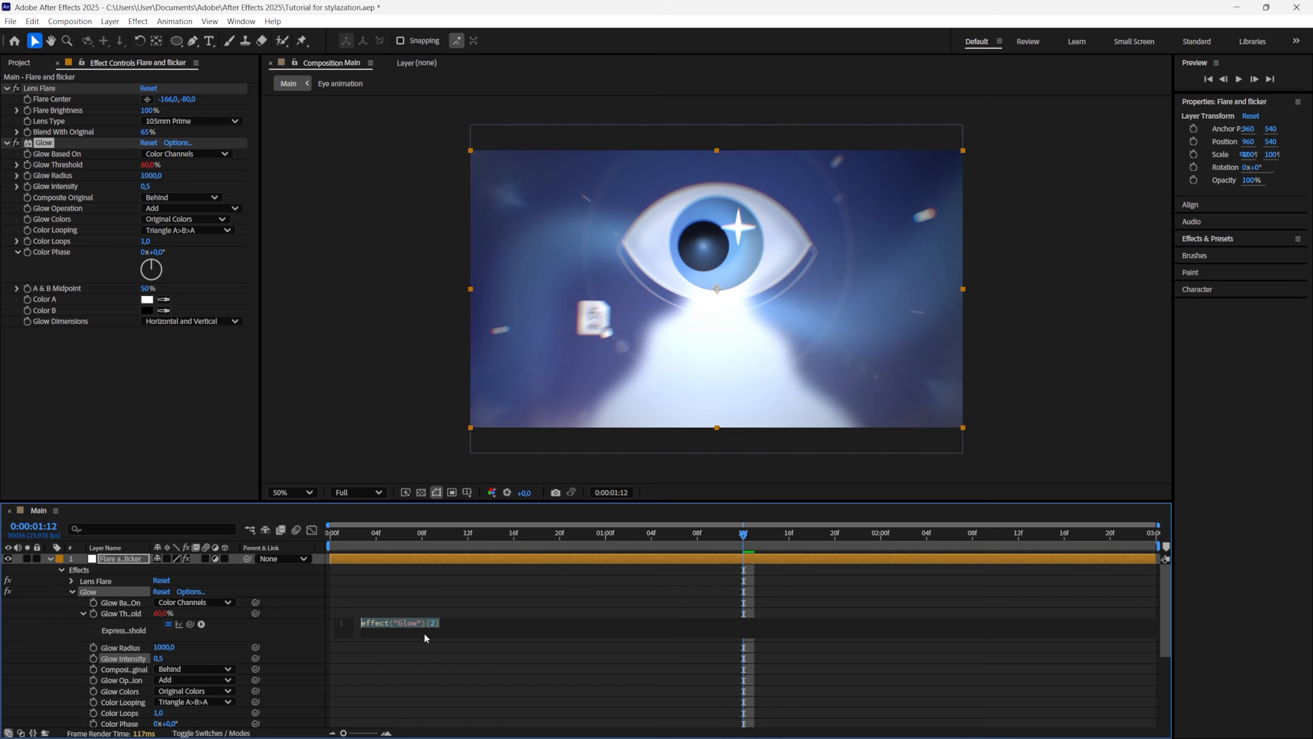
text(wiggle(5,4)
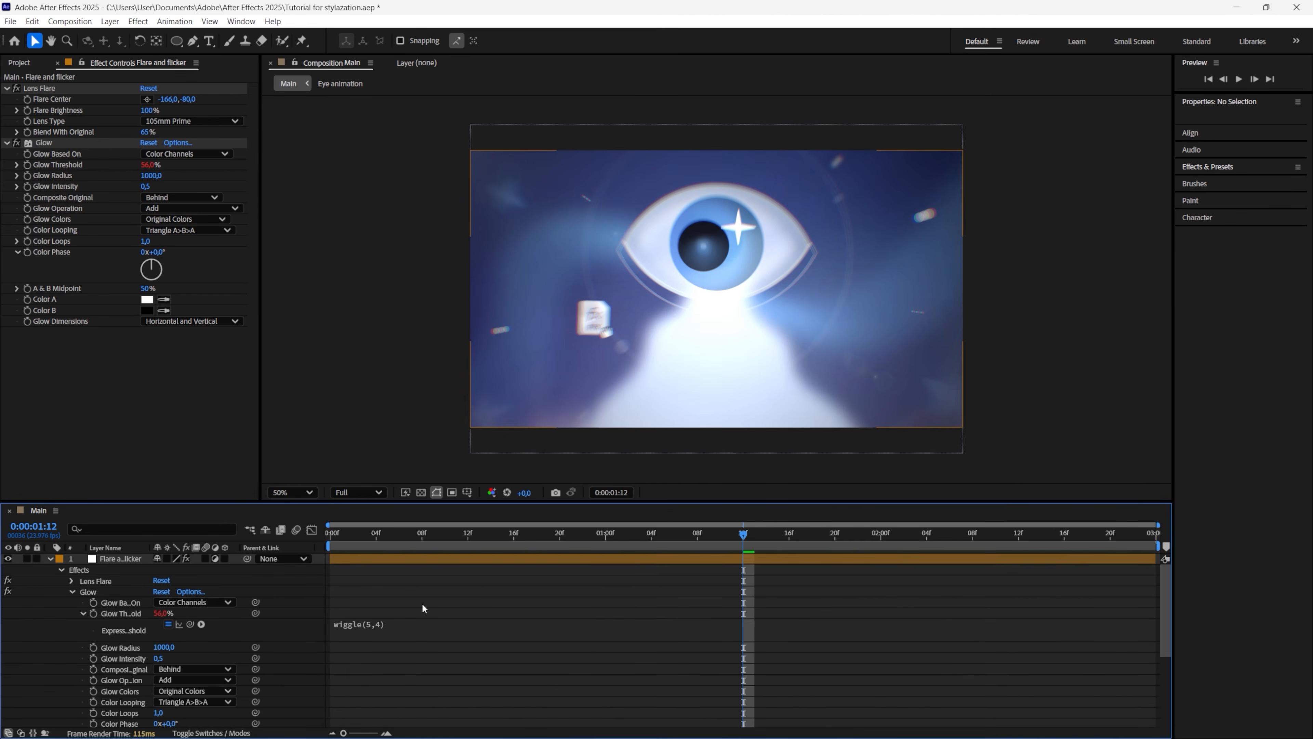
click(402, 627)
key(ctrl+c)
key(End)
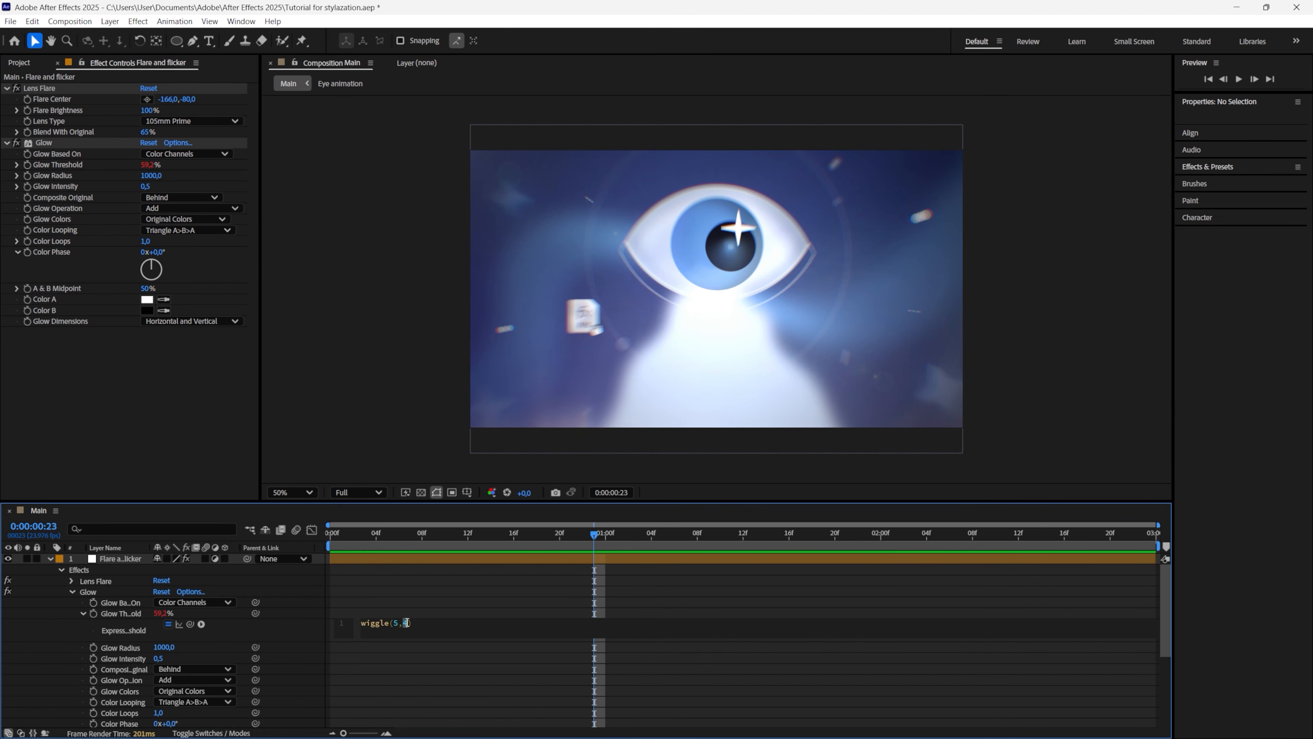
double_click(397, 624)
click(540, 602)
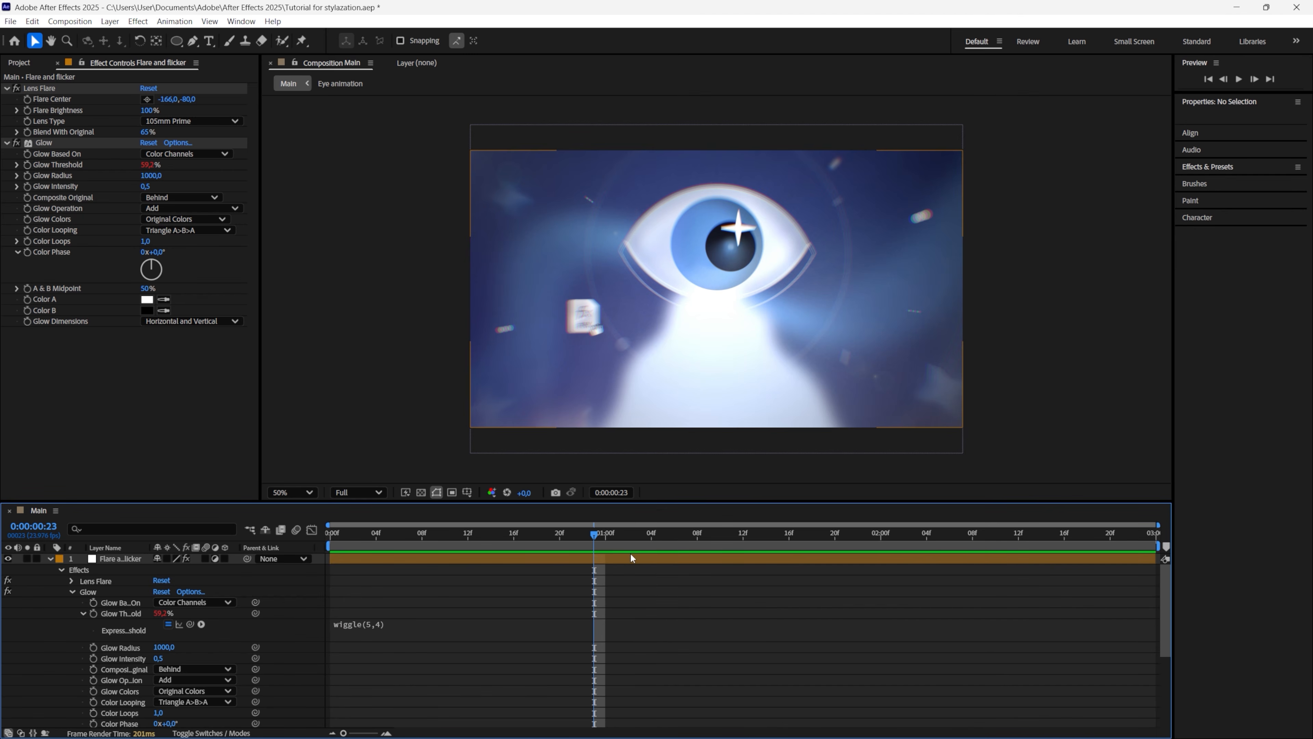
Scrub the timeline to 0:00:01:00 to check the glow flicker and collapse the Flare and flicker layer
click(548, 535)
drag(548, 535, 605, 536)
click(50, 559)
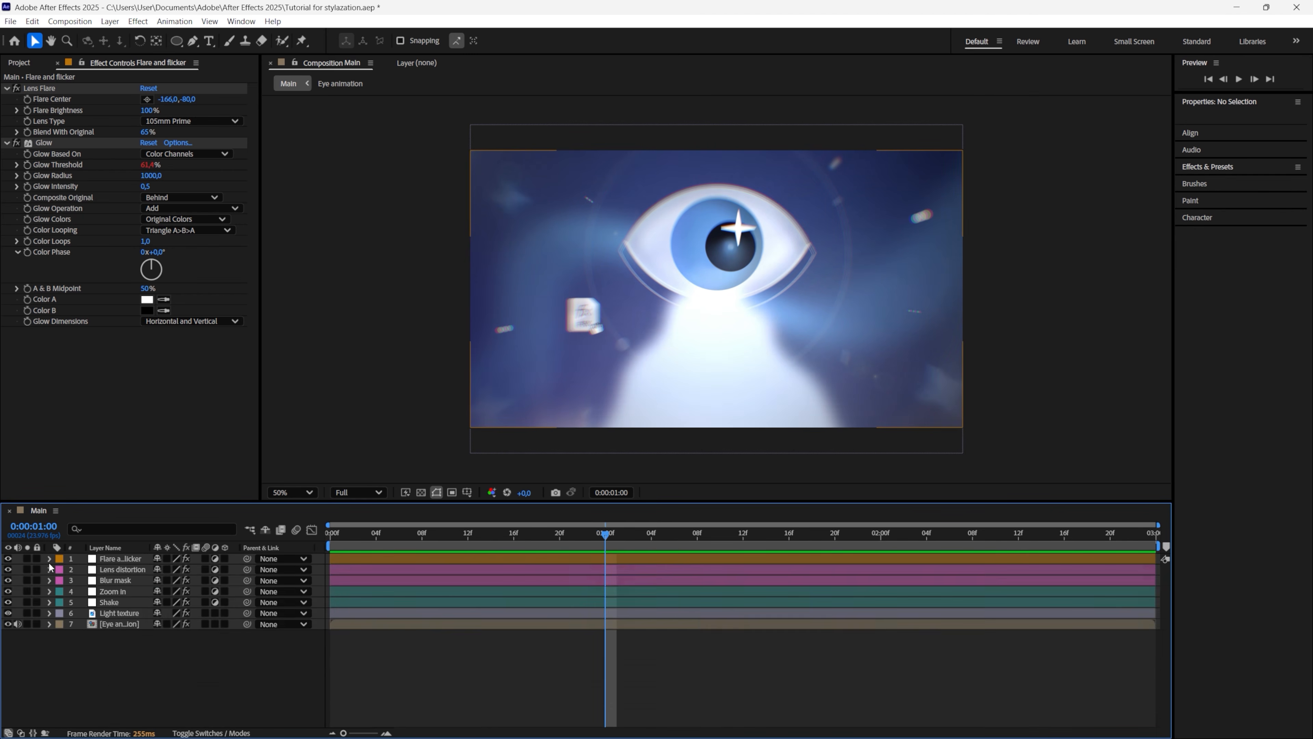
Apply the Brightness & Contrast effect to the Flare and flicker layer and add the expression wiggle(5,4) to its brightness
click(544, 559)
key(ctrl+space)
text(brig)
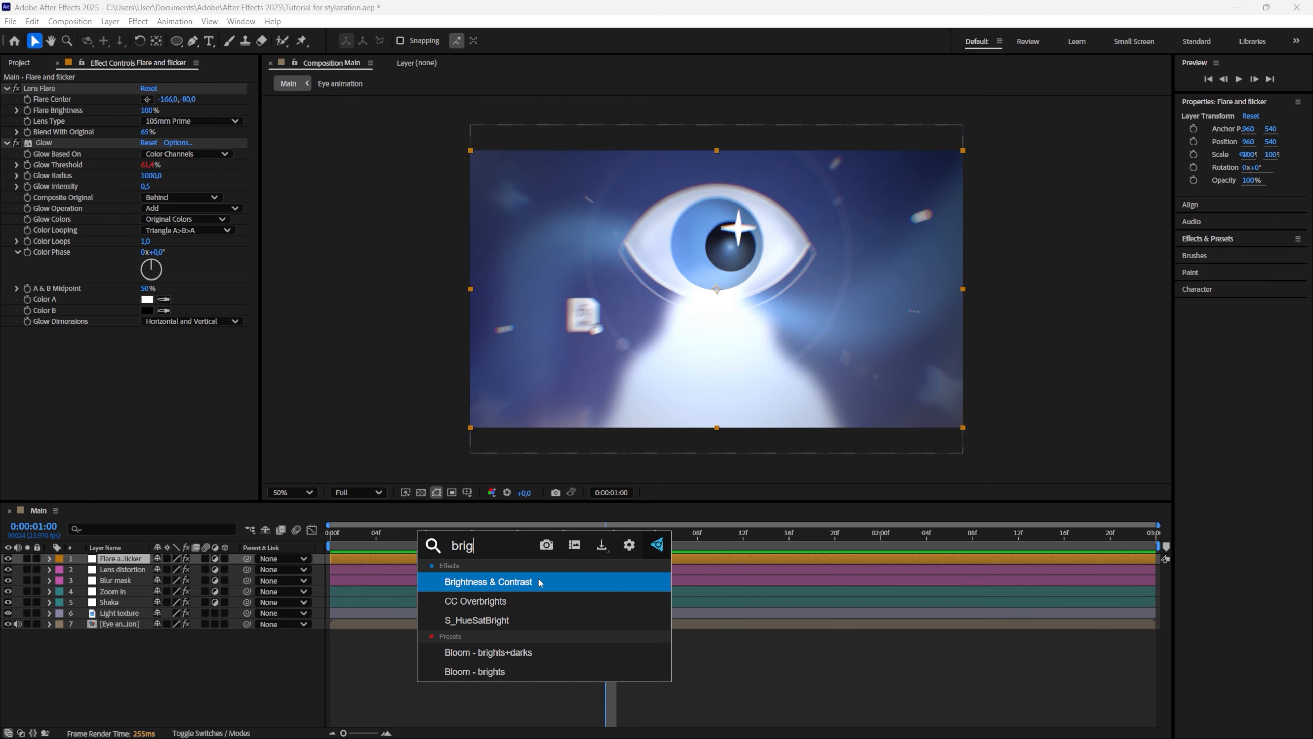
click(587, 582)
alt+click(27, 343)
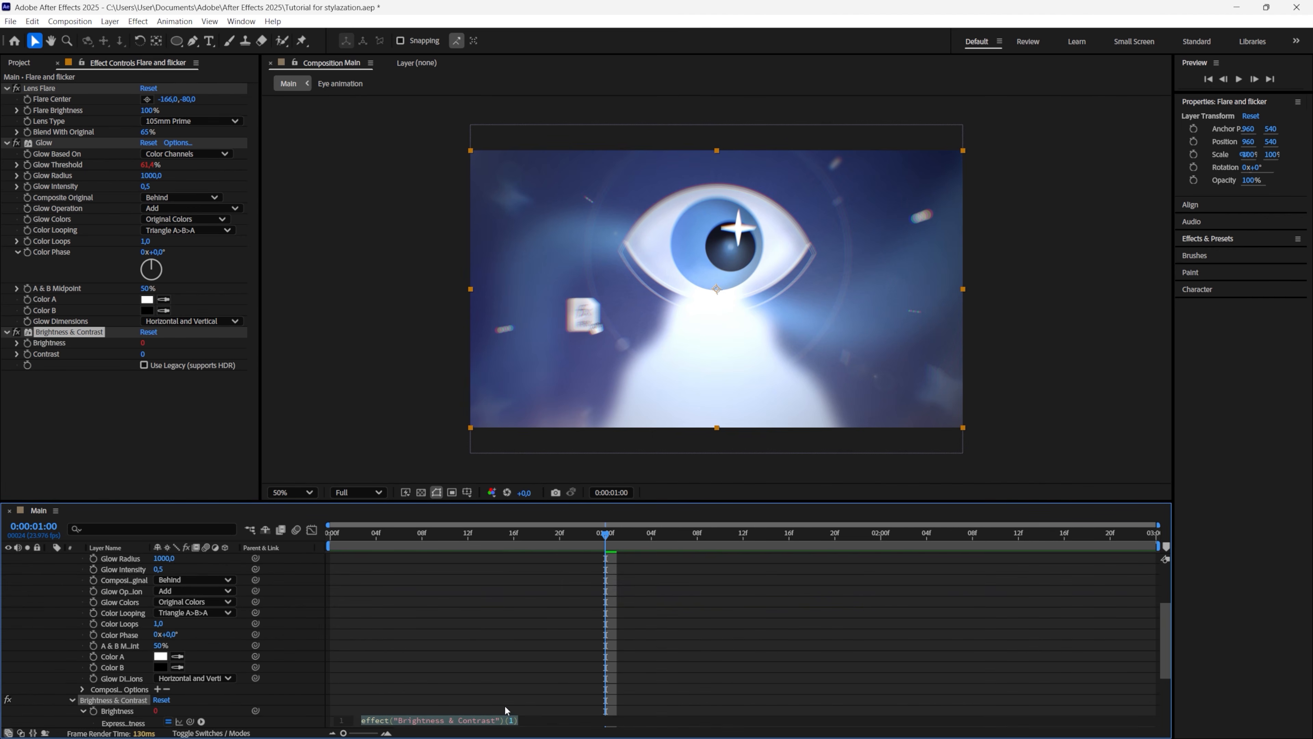
key(ctrl+v)
click(478, 623)
Preview the brightness flicker and collapse the Flare and flicker layer
key(space)
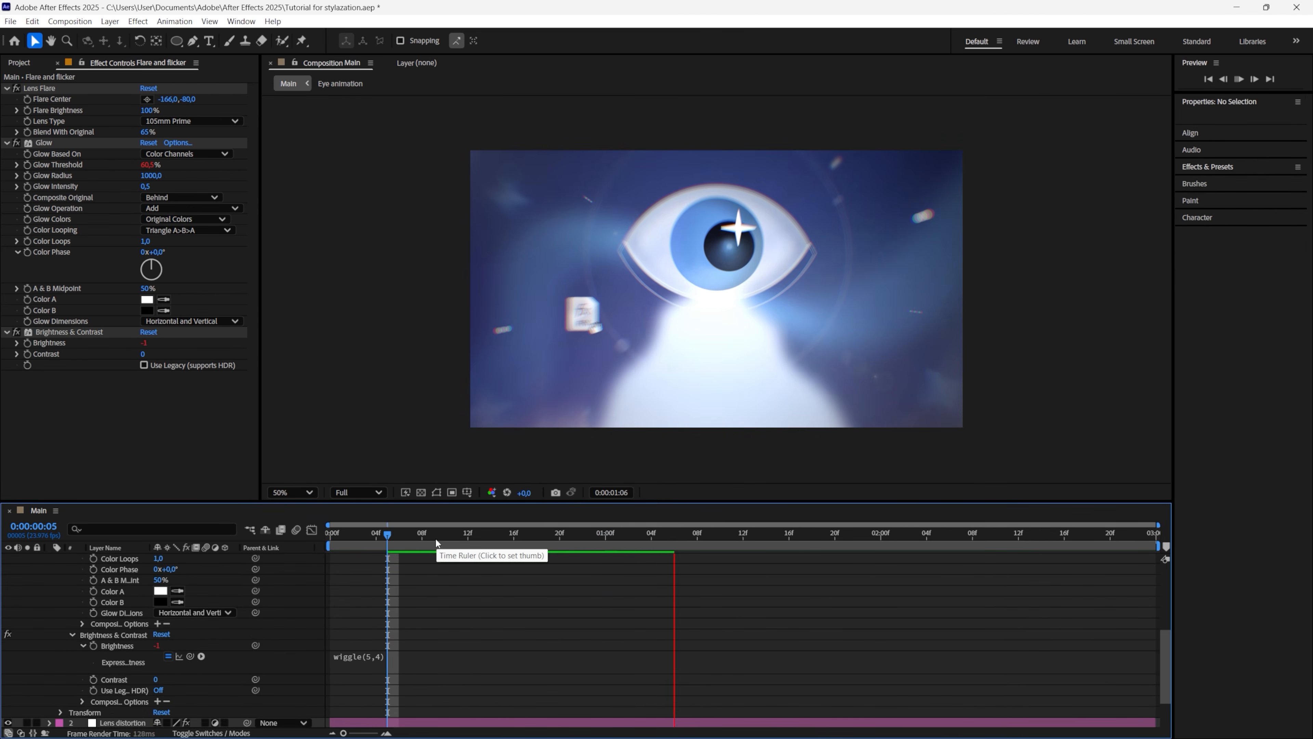
scroll(470, 626, up, 5)
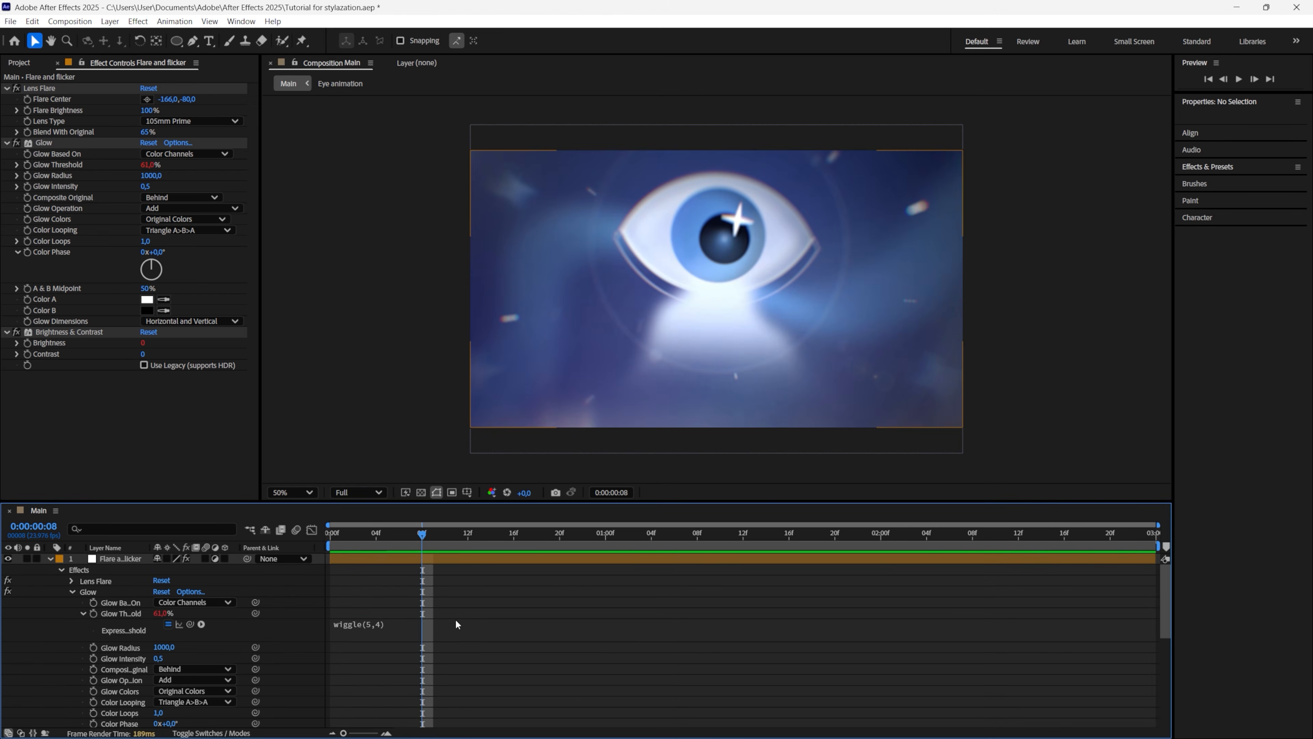
click(51, 558)
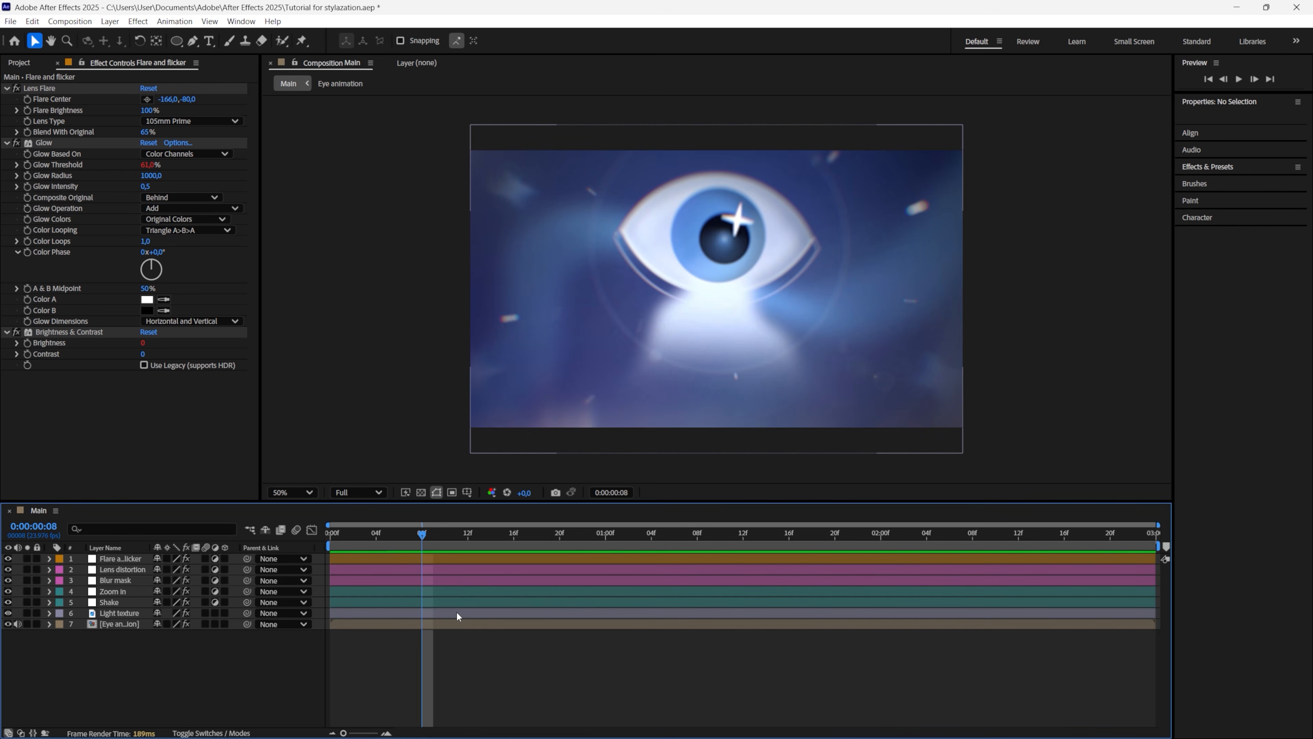
Create an adjustment layer named Color grading above the other layers and give it a blue label
click(109, 21)
mouse_move(119, 33)
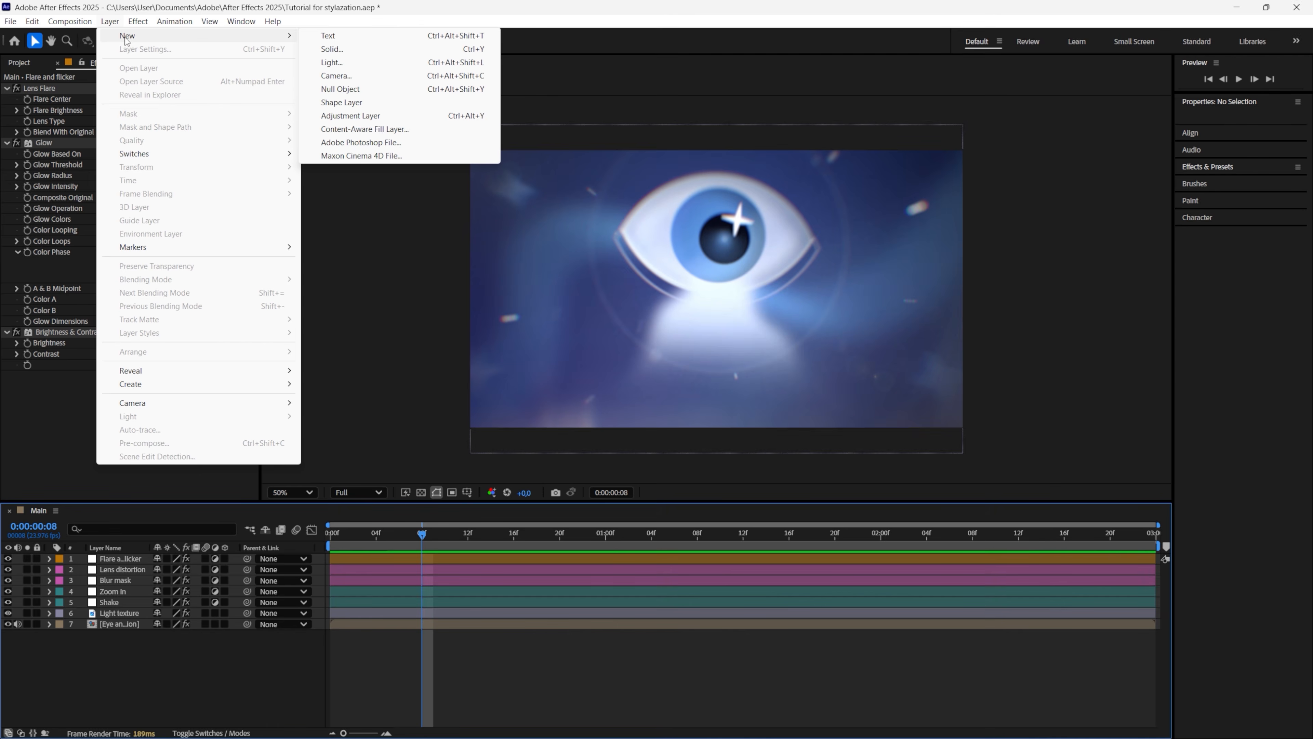
click(333, 111)
click(60, 559)
click(85, 431)
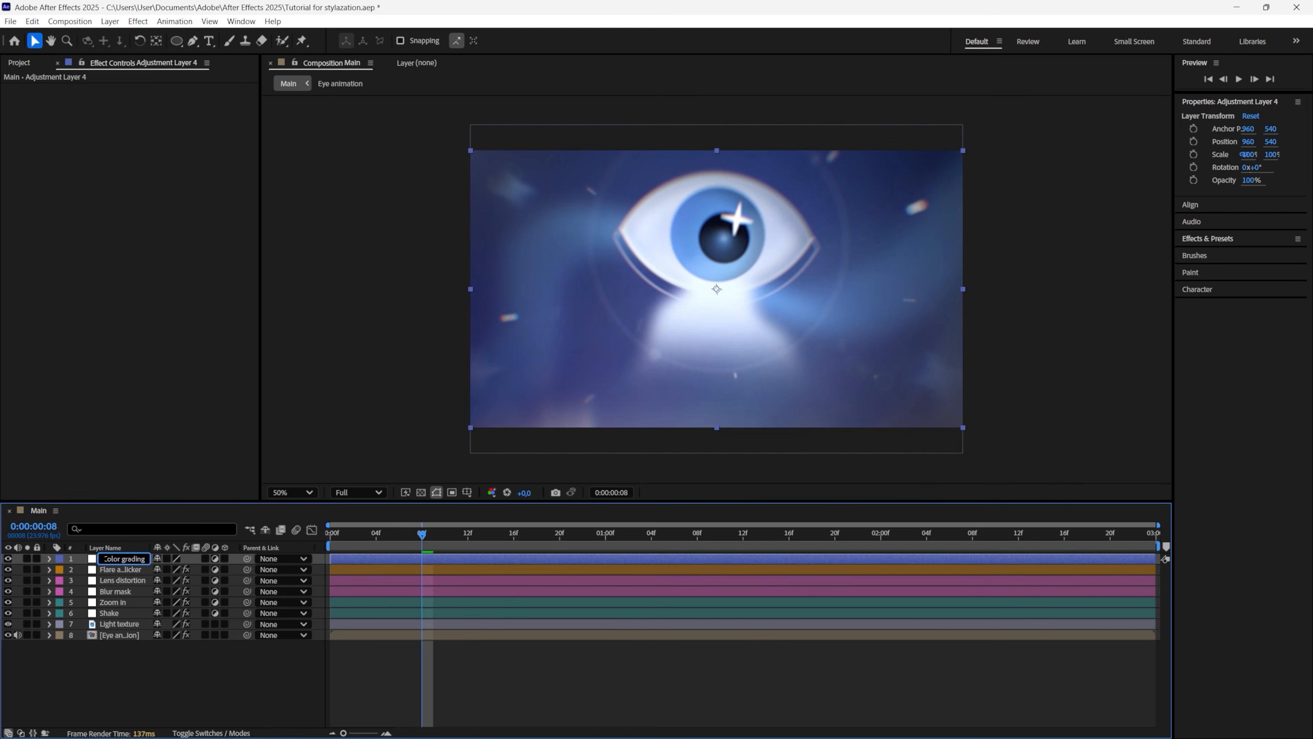
key(Return)
Apply the Looks effect to the Color grading layer and open its look editor
key(ctrl+space)
text(looks)
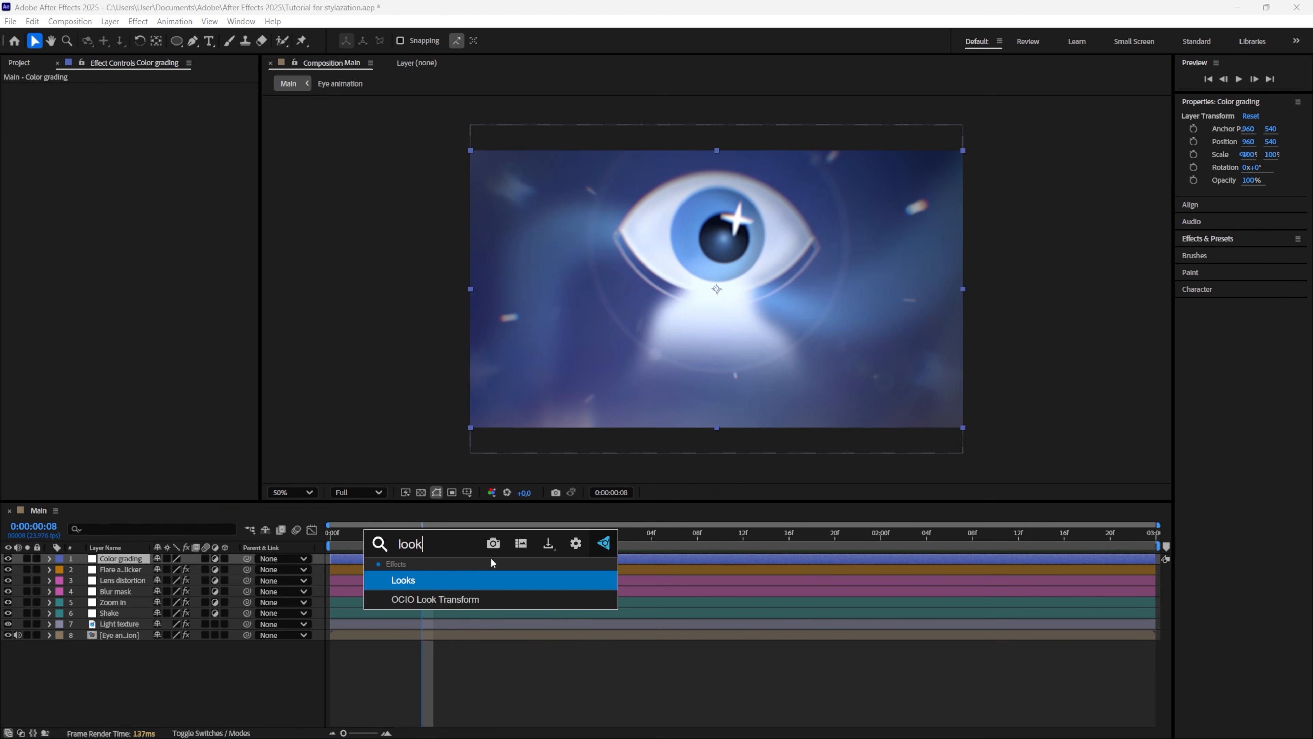
click(447, 580)
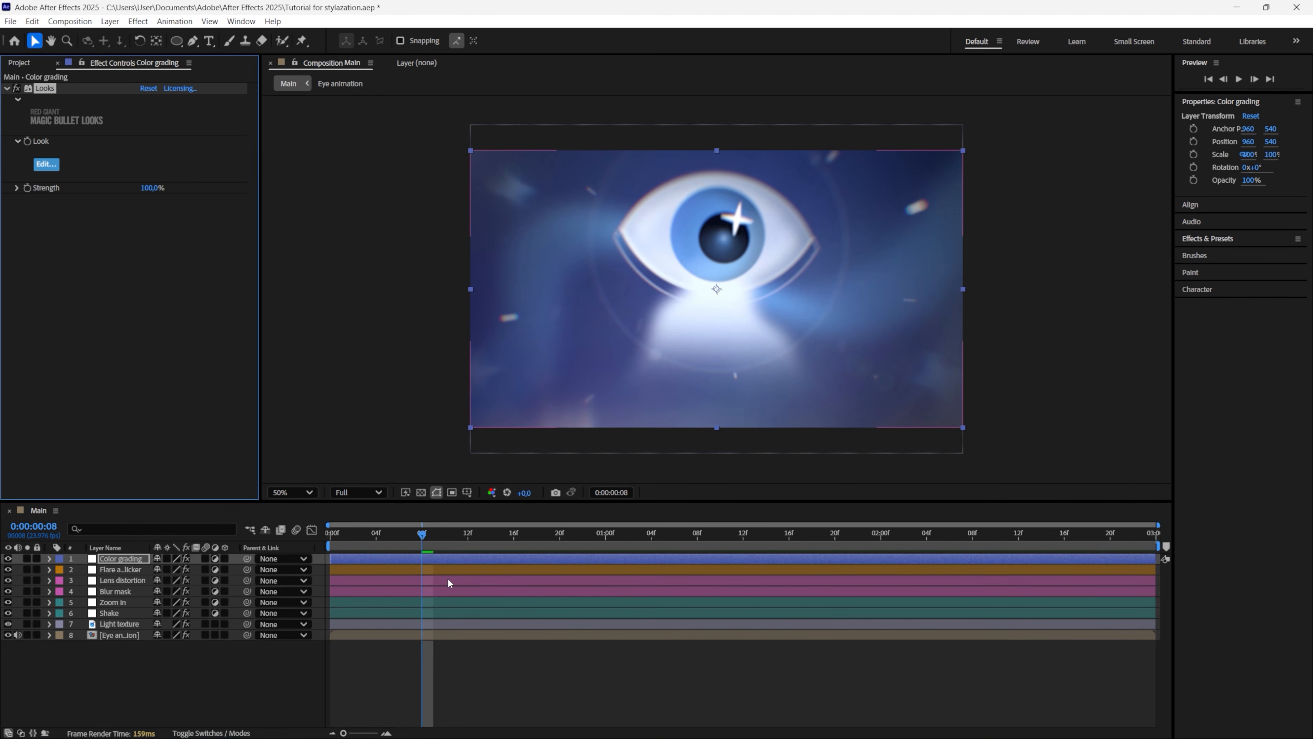
click(46, 165)
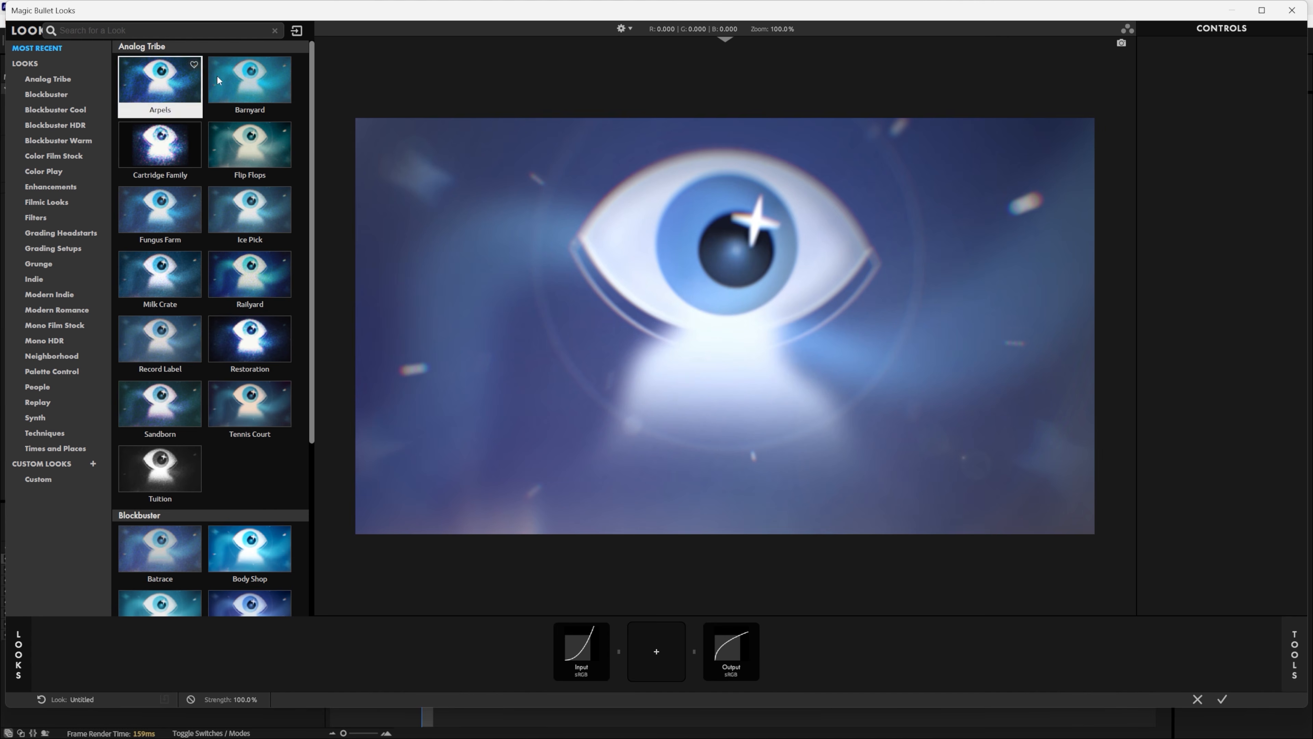
Try the Arpels, Barnyard, Cartridge Family, Flip Flops and Restoration looks on the image
click(155, 98)
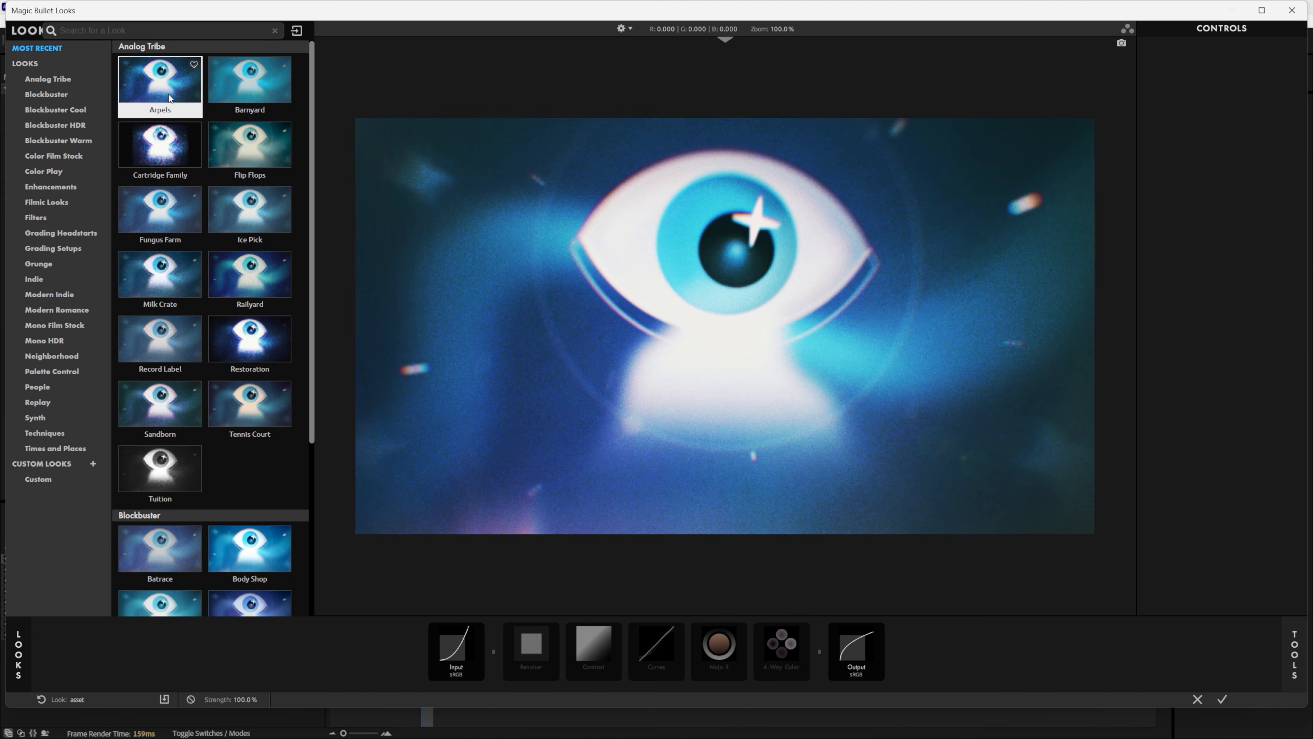
click(242, 88)
click(157, 148)
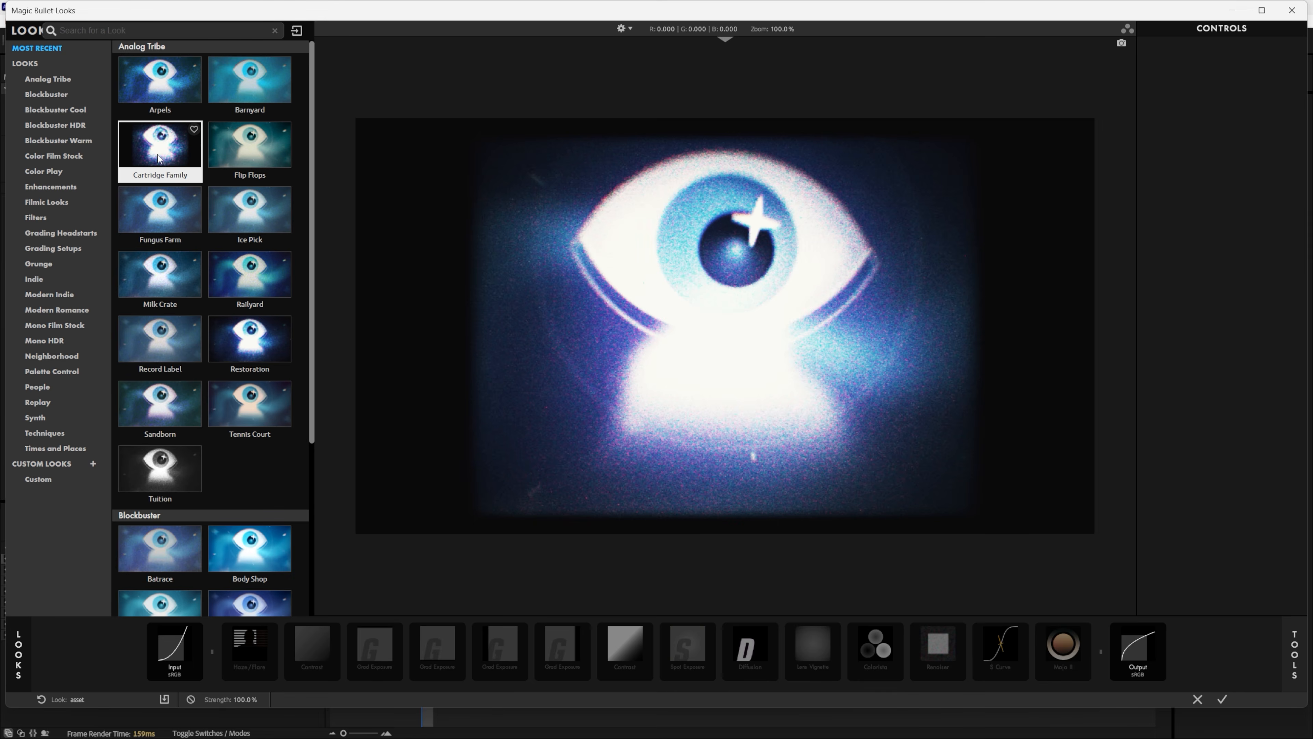
click(248, 150)
click(254, 347)
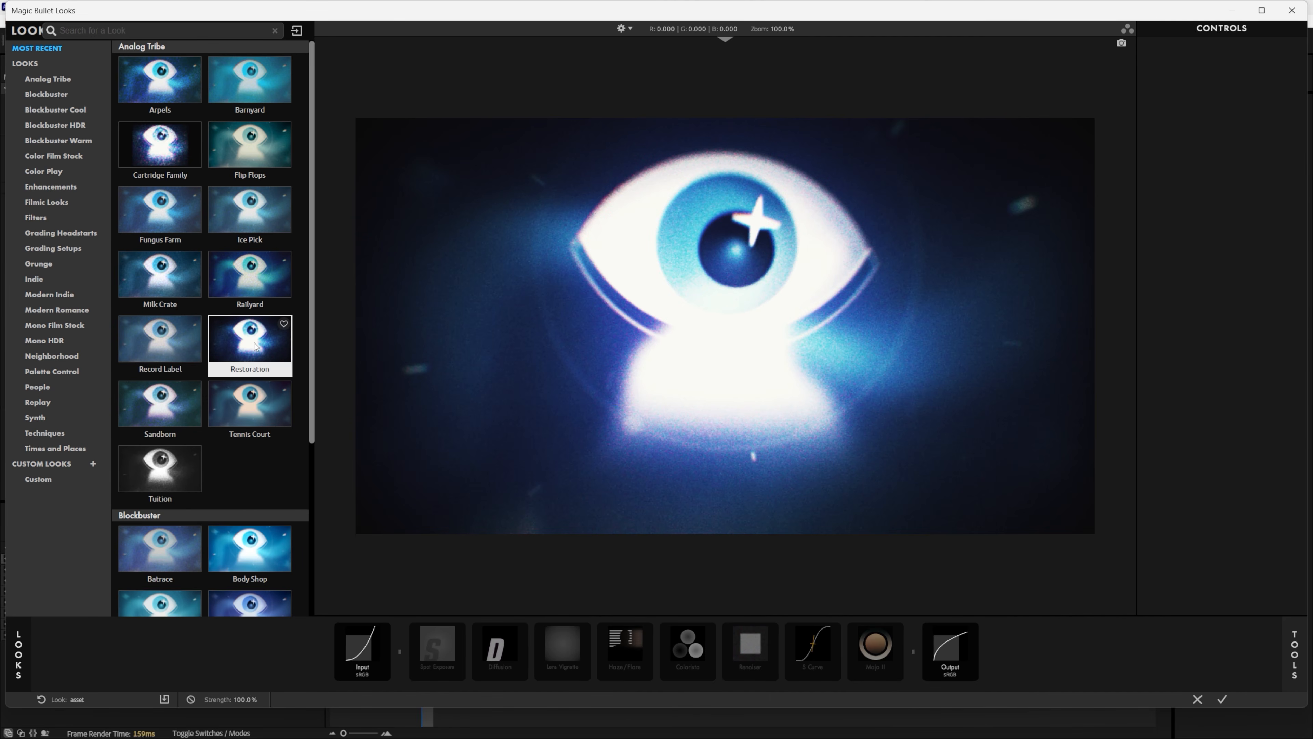
Choose the Classic Tension look from the Blockbuster group
scroll(248, 336, down, 4)
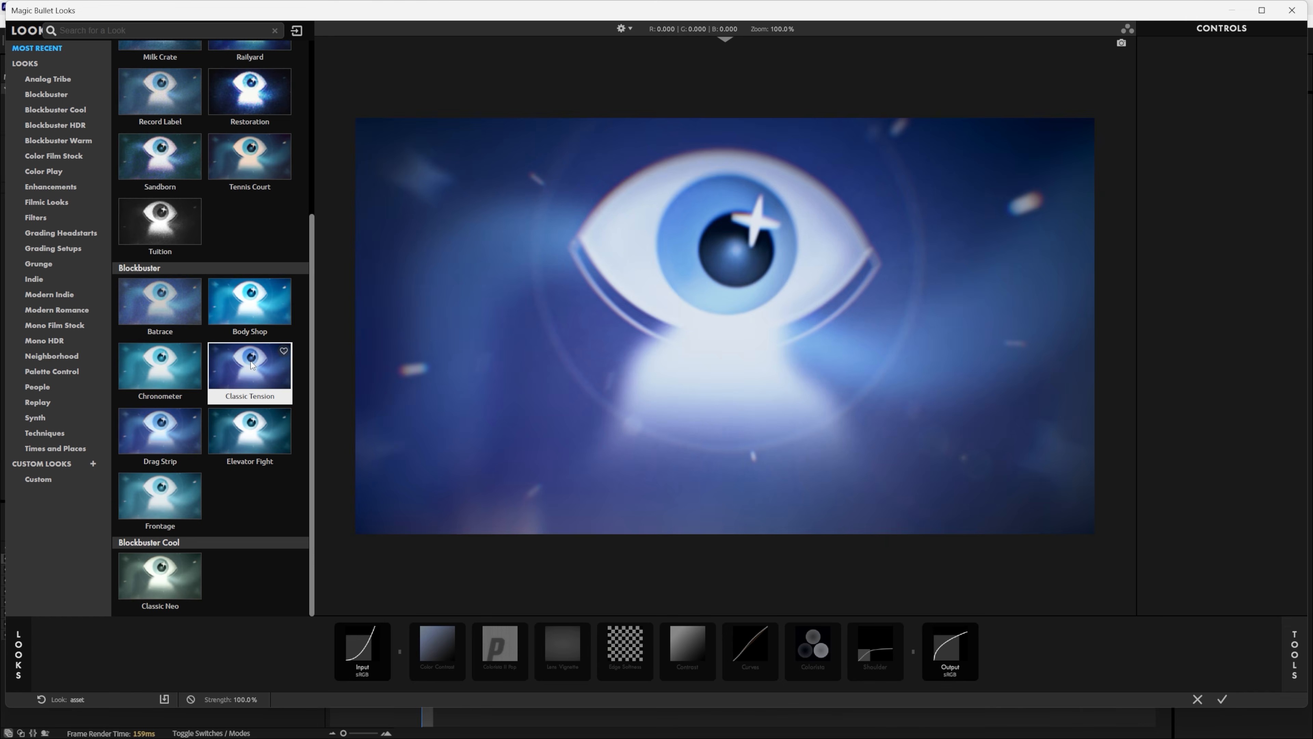
click(251, 364)
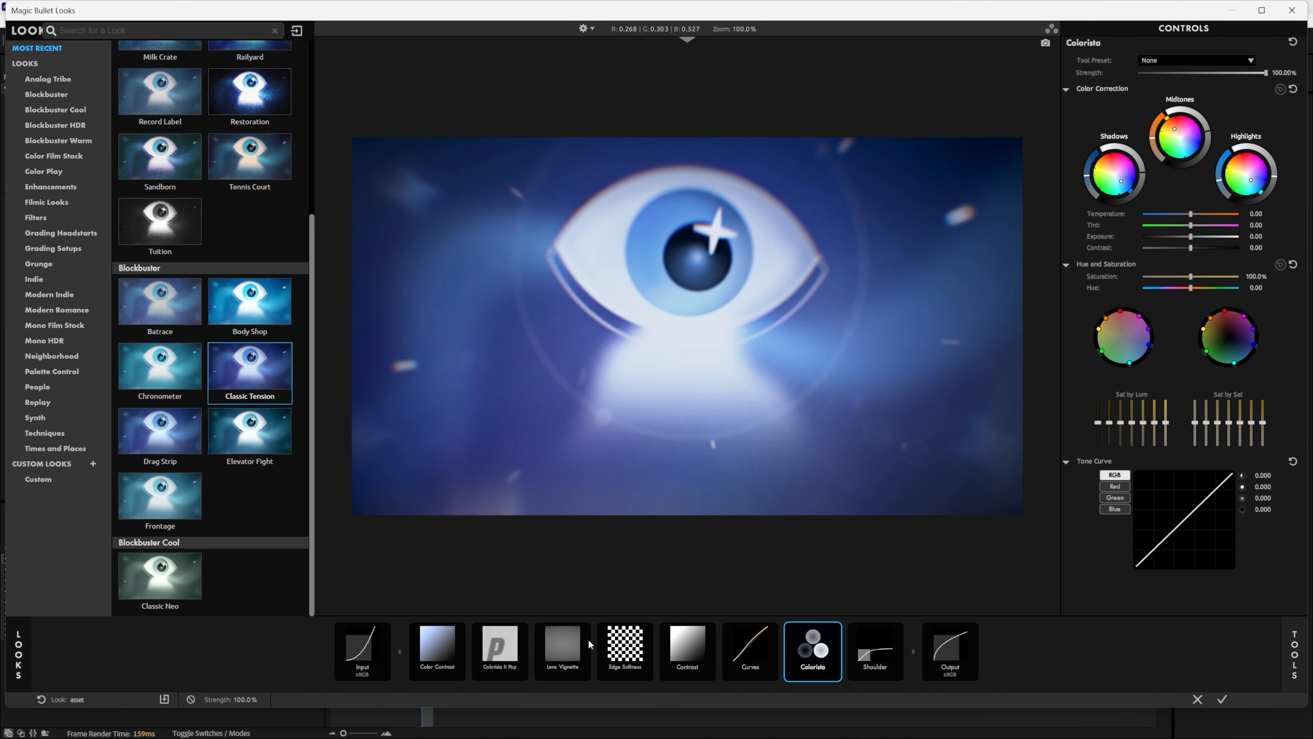
Compare the image with and without Edge Softness, delete that tool from the look, and apply the look to the layer
click(649, 629)
click(649, 629)
click(649, 629)
click(649, 629)
click(648, 629)
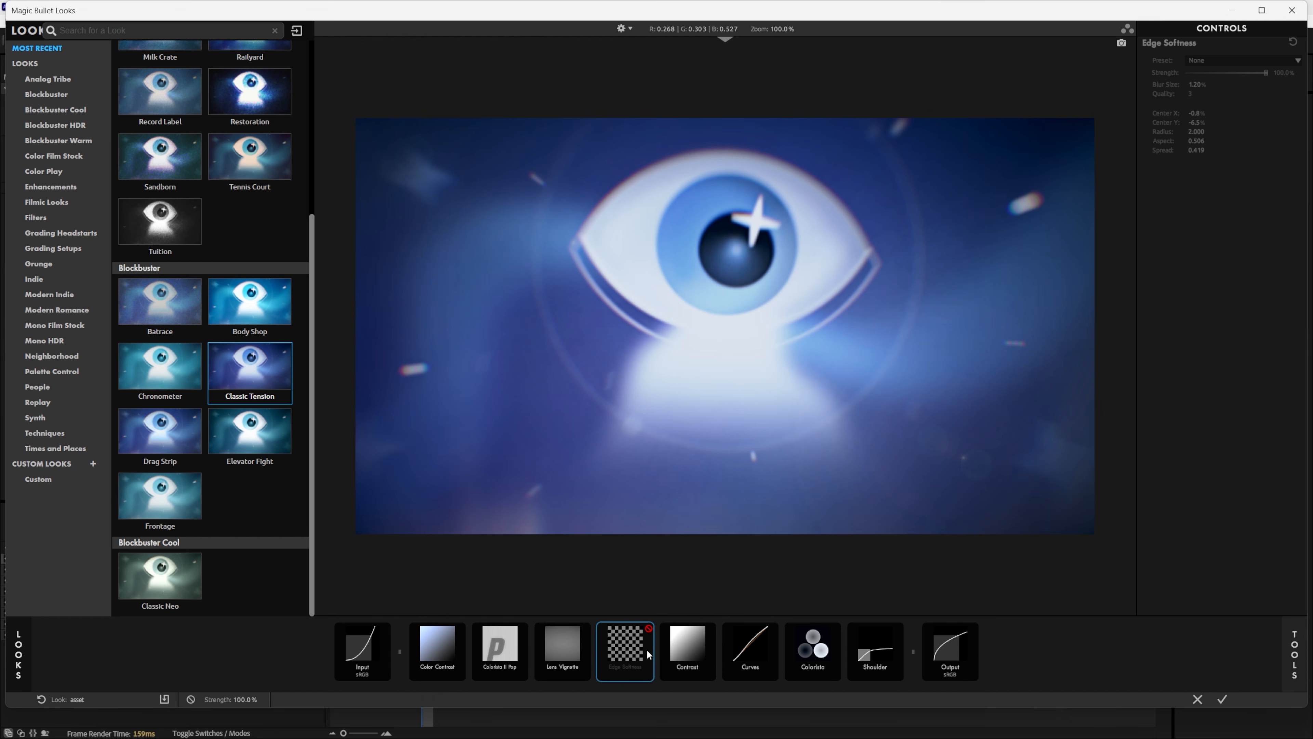
key(Delete)
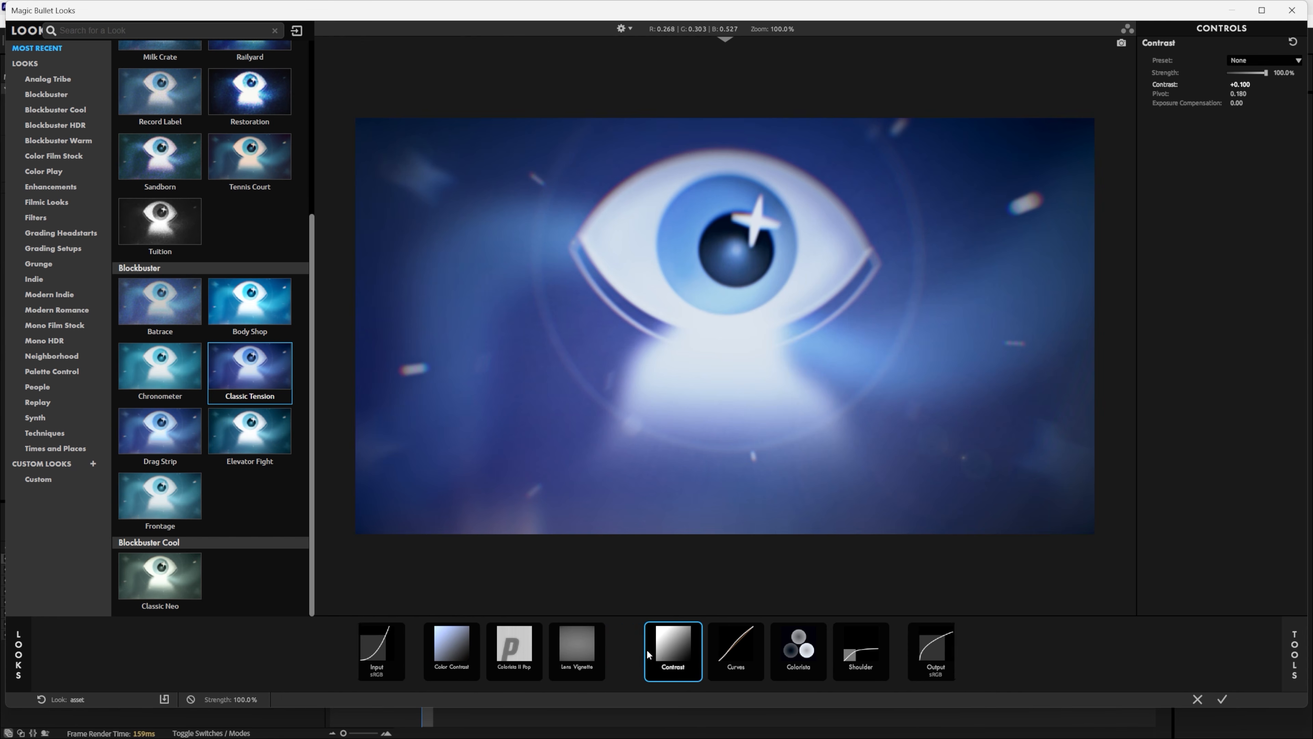
click(532, 647)
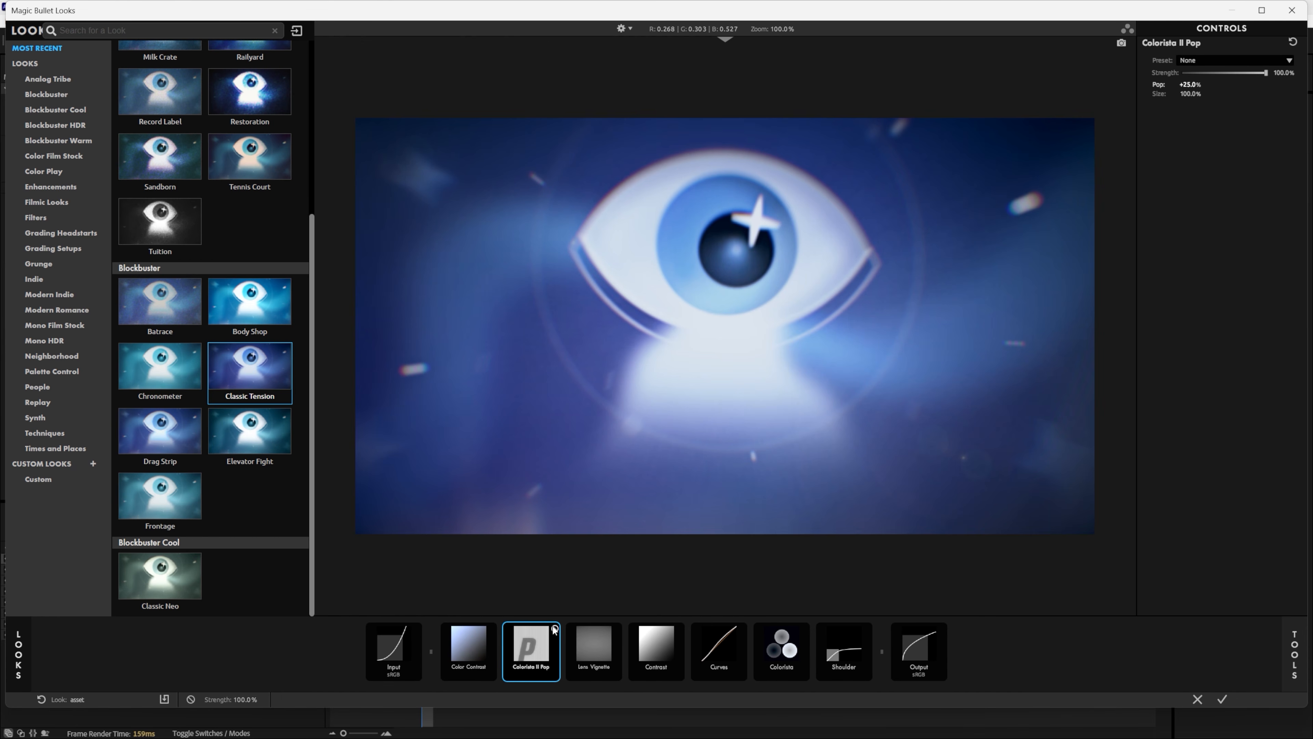
click(1222, 699)
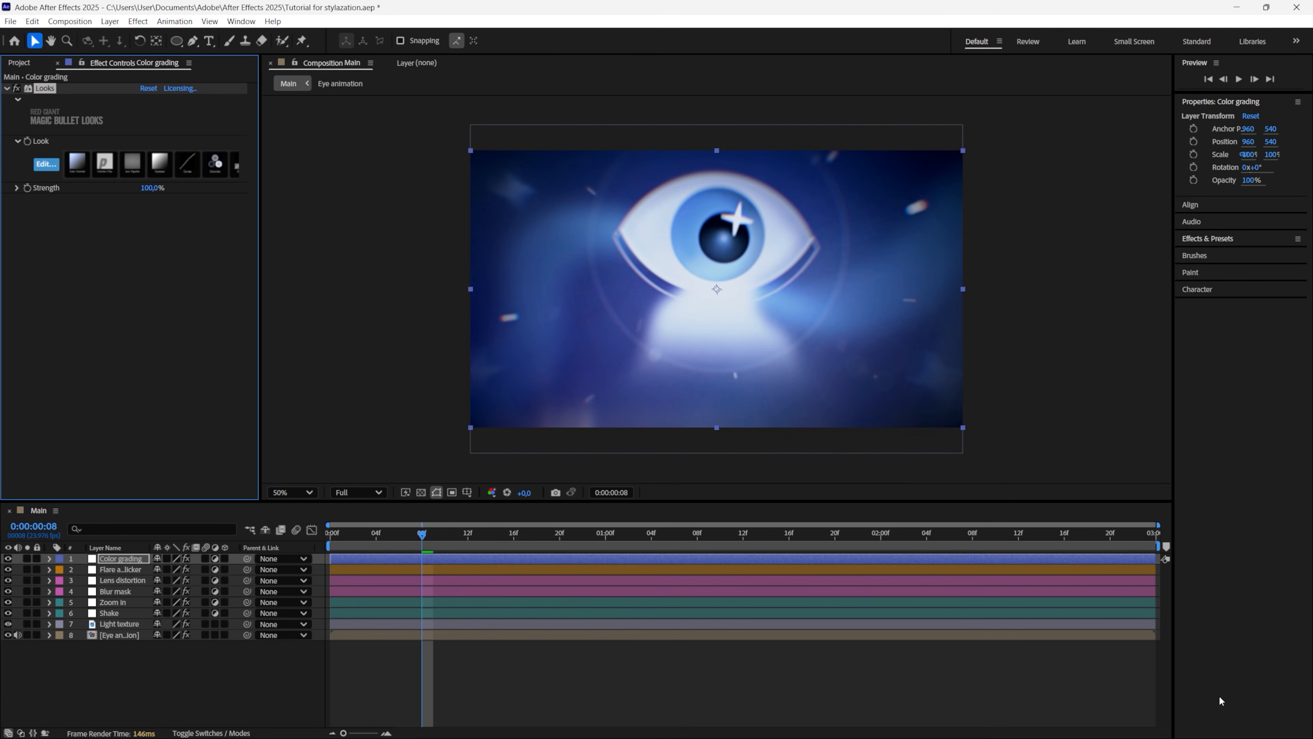
Try a strength of 70% for the Looks effect and undo the change
click(154, 188)
text(70)
key(Return)
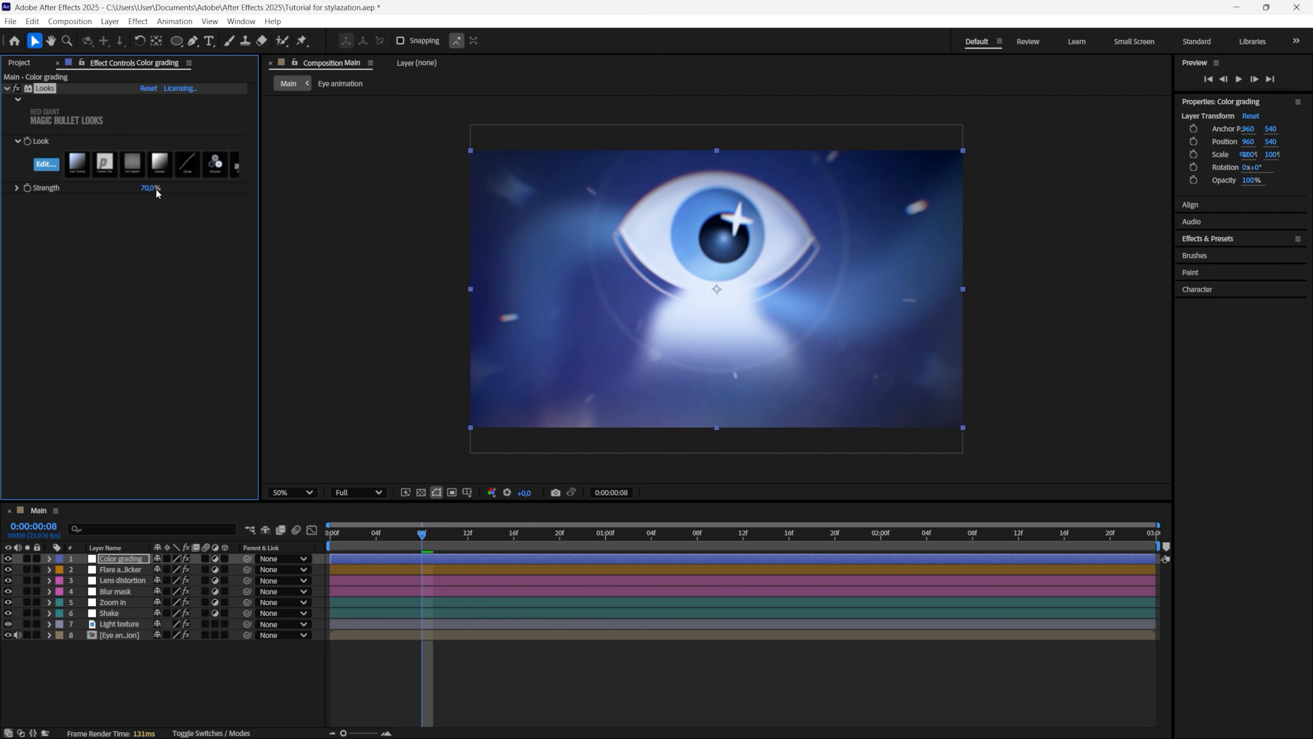
key(ctrl+z)
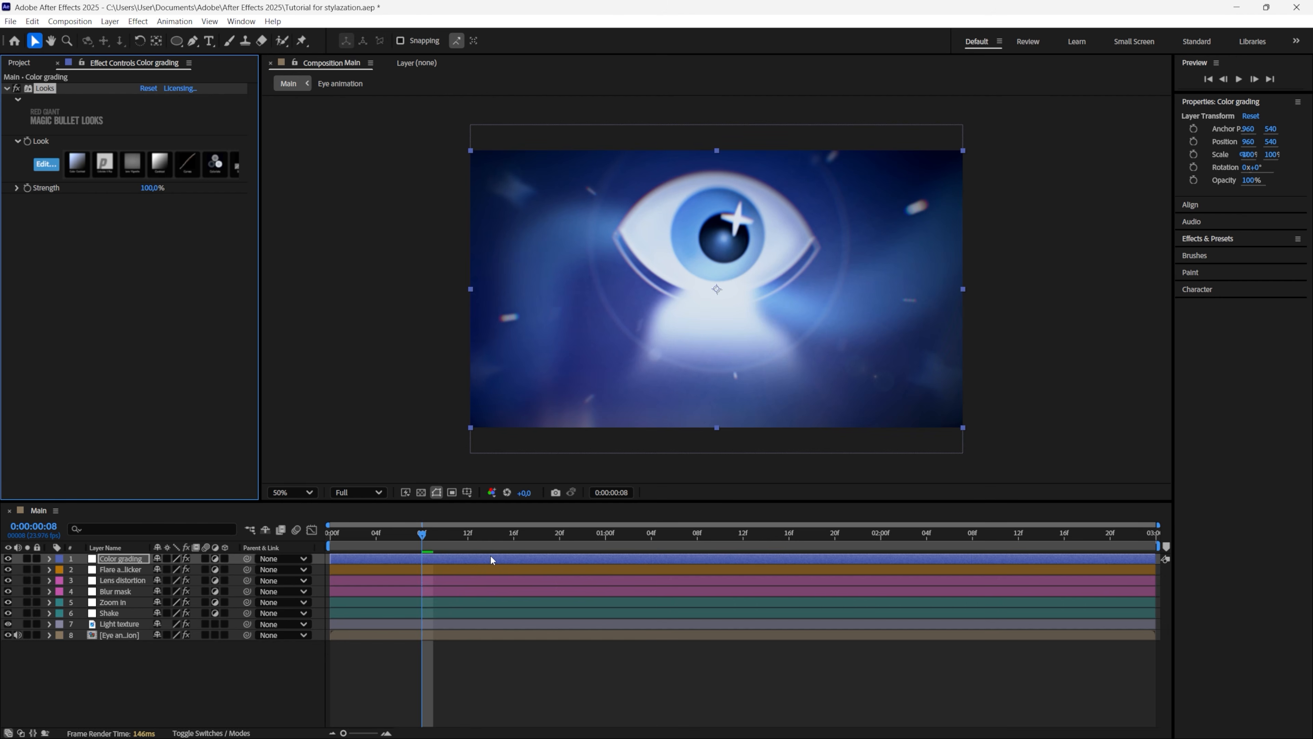
Apply the FilmConvert Nitrate effect to the Color grading layer
key(ctrl+space)
text(film)
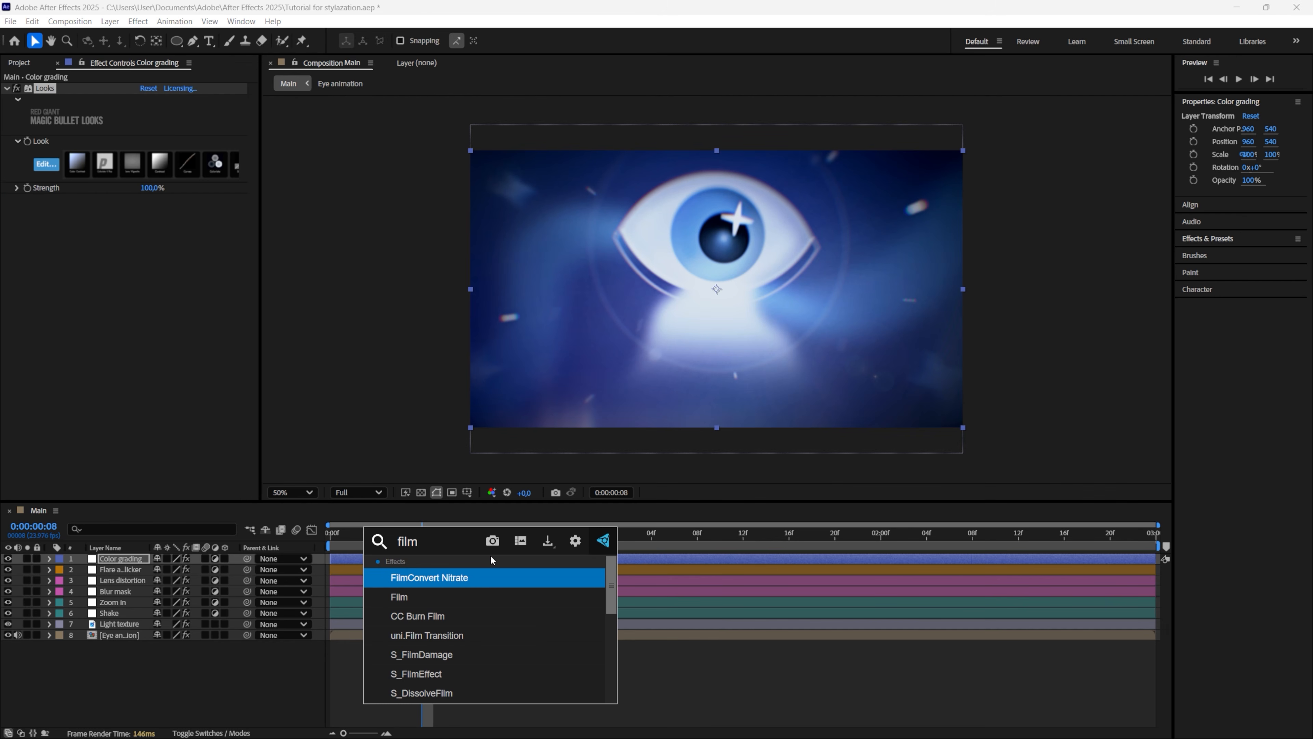
click(477, 579)
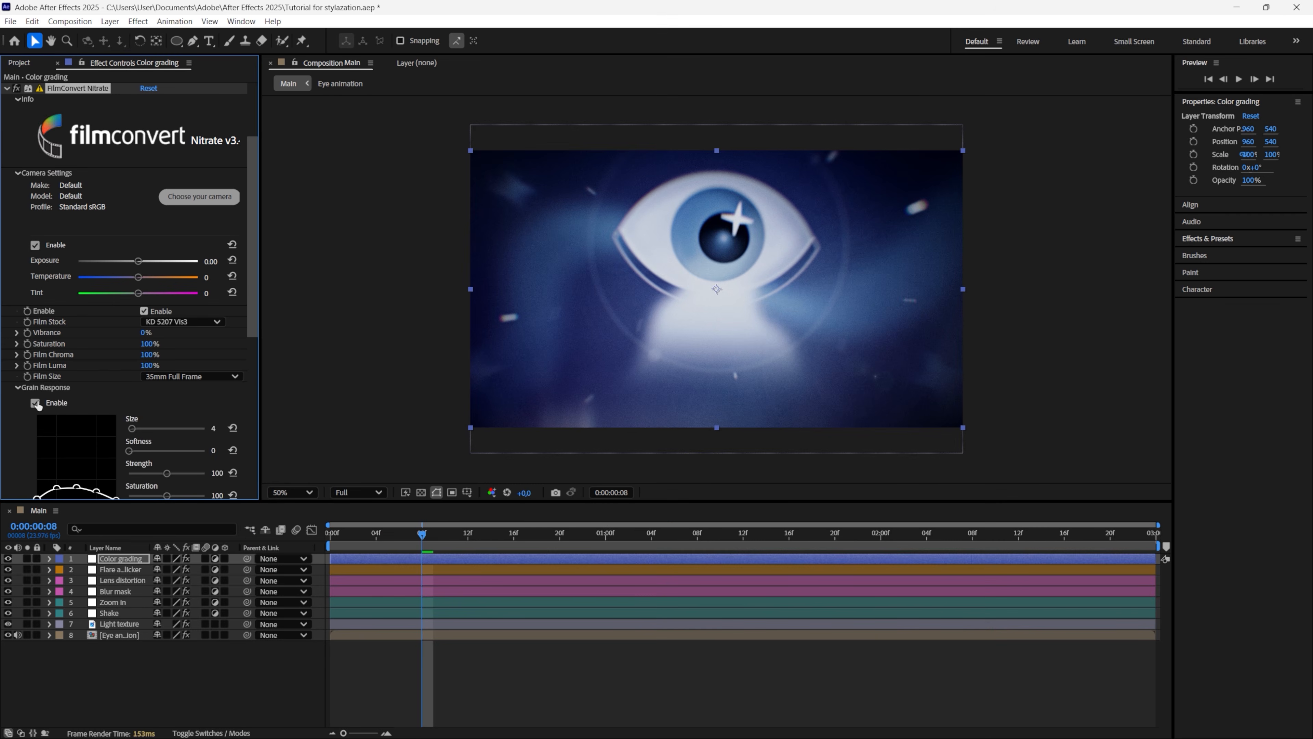
Disable FilmConvert Nitrate's grain response and set its saturation to 150%
click(35, 403)
click(149, 395)
text(150)
key(Return)
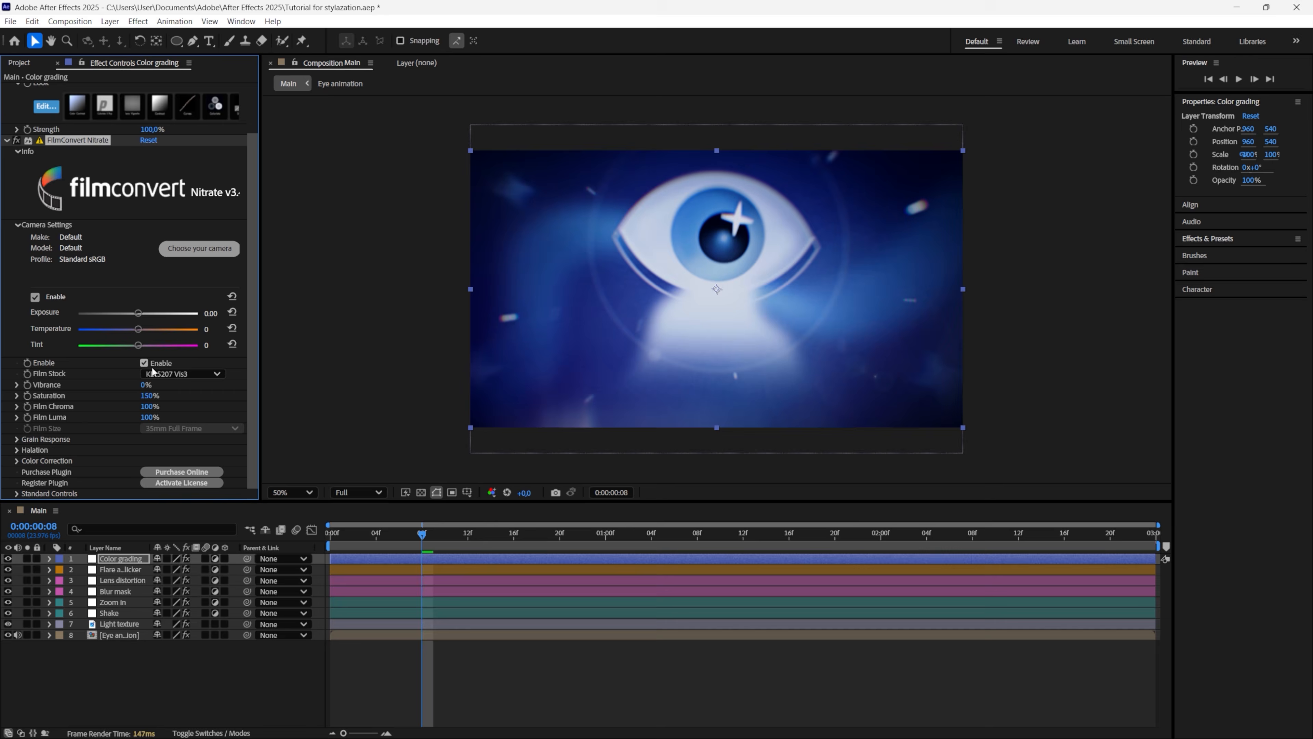
Look through the film stock options and scrub the timeline to check the color grading
click(176, 373)
click(129, 406)
drag(455, 533, 709, 525)
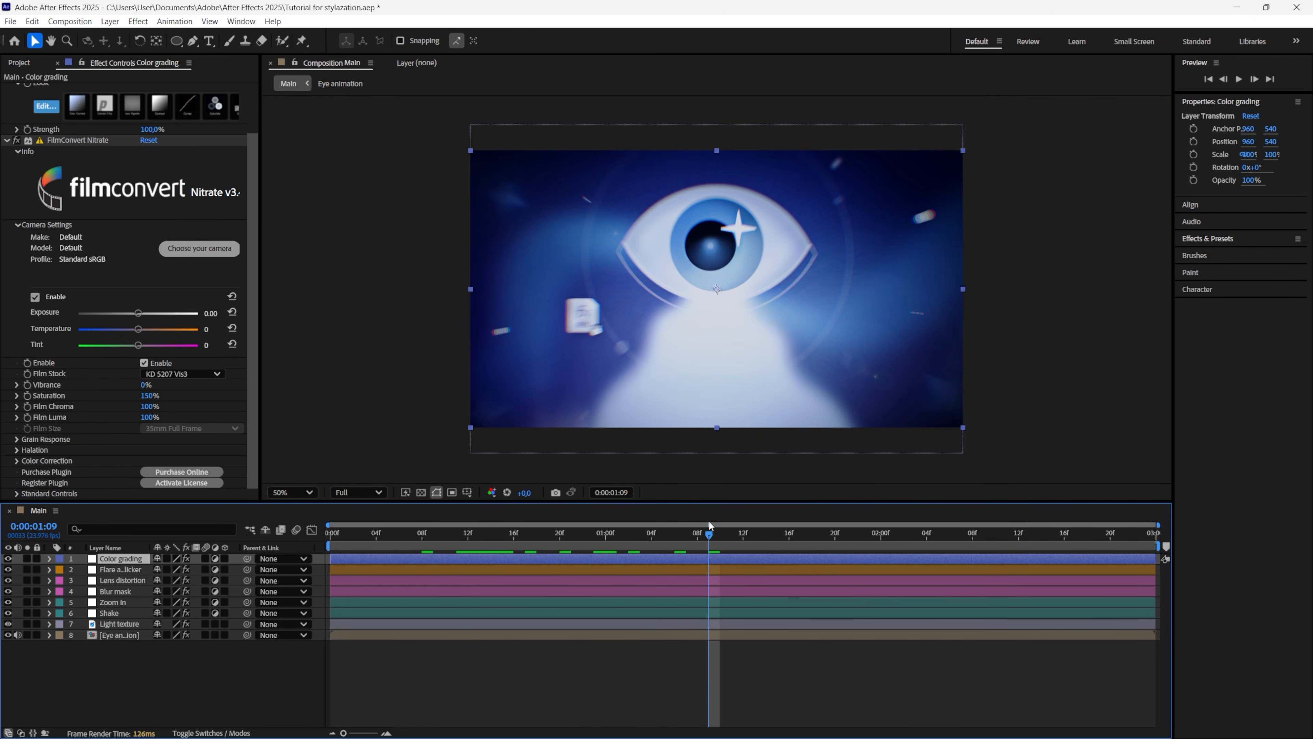
Apply the Noise HLS Auto effect to the Color grading layer and set its noise type to Grain
key(ctrl+space)
text(noise)
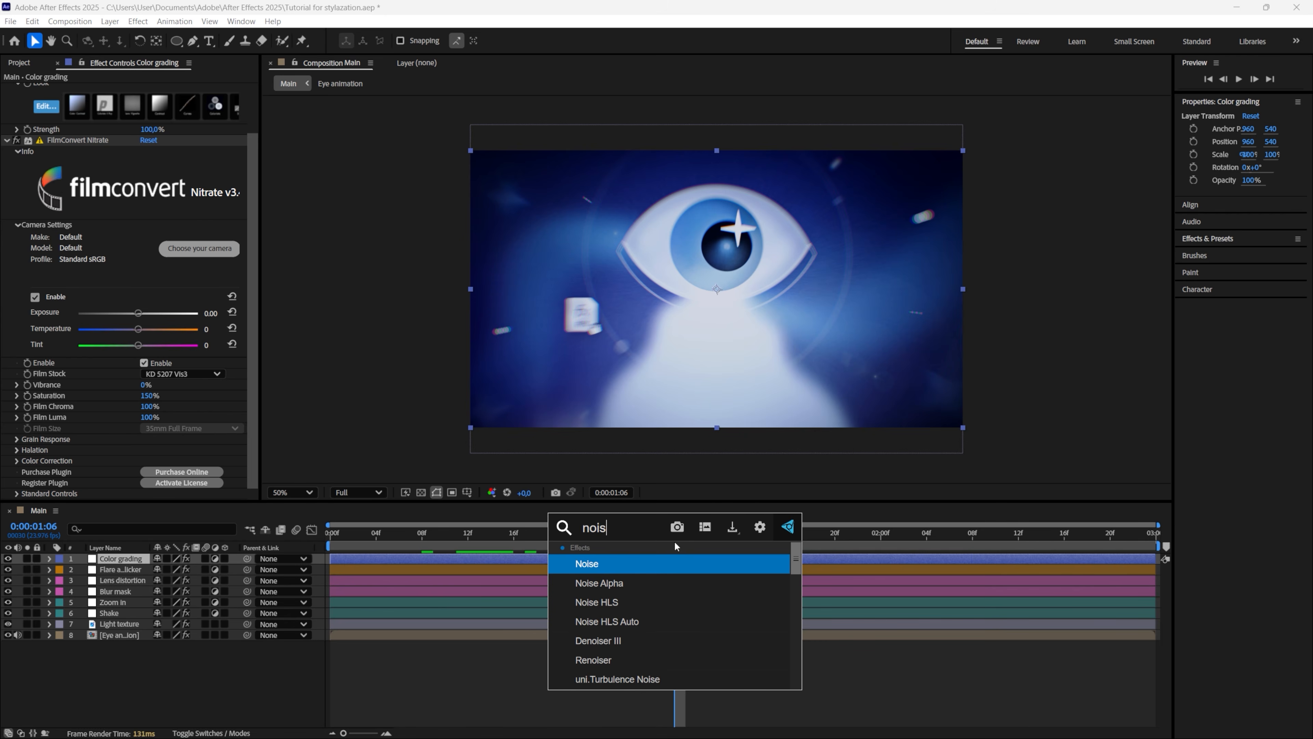
click(627, 623)
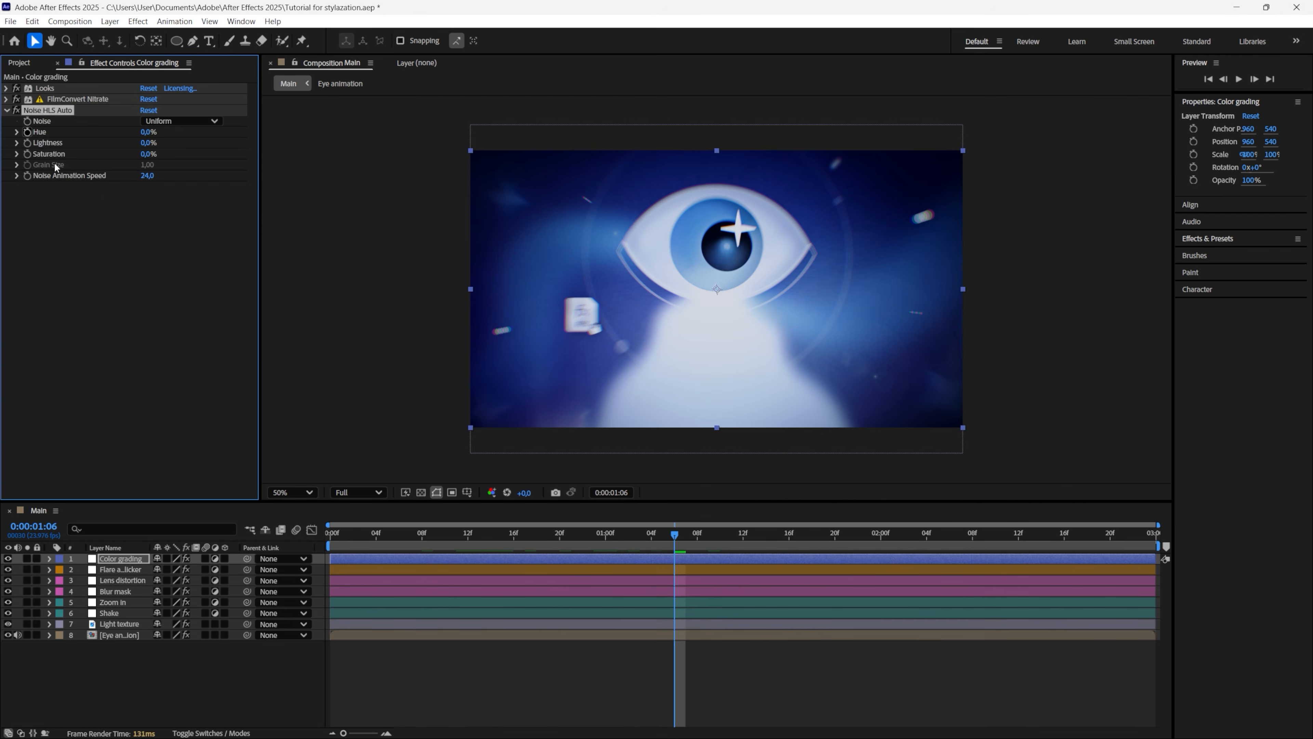
click(63, 112)
click(181, 120)
click(178, 162)
Set the noise effect's hue, lightness and saturation to 1% each
drag(148, 143, 165, 154)
click(149, 132)
text(1)
key(Tab)
text(1)
key(Tab)
text(15)
key(Return)
key(ctrl+z)
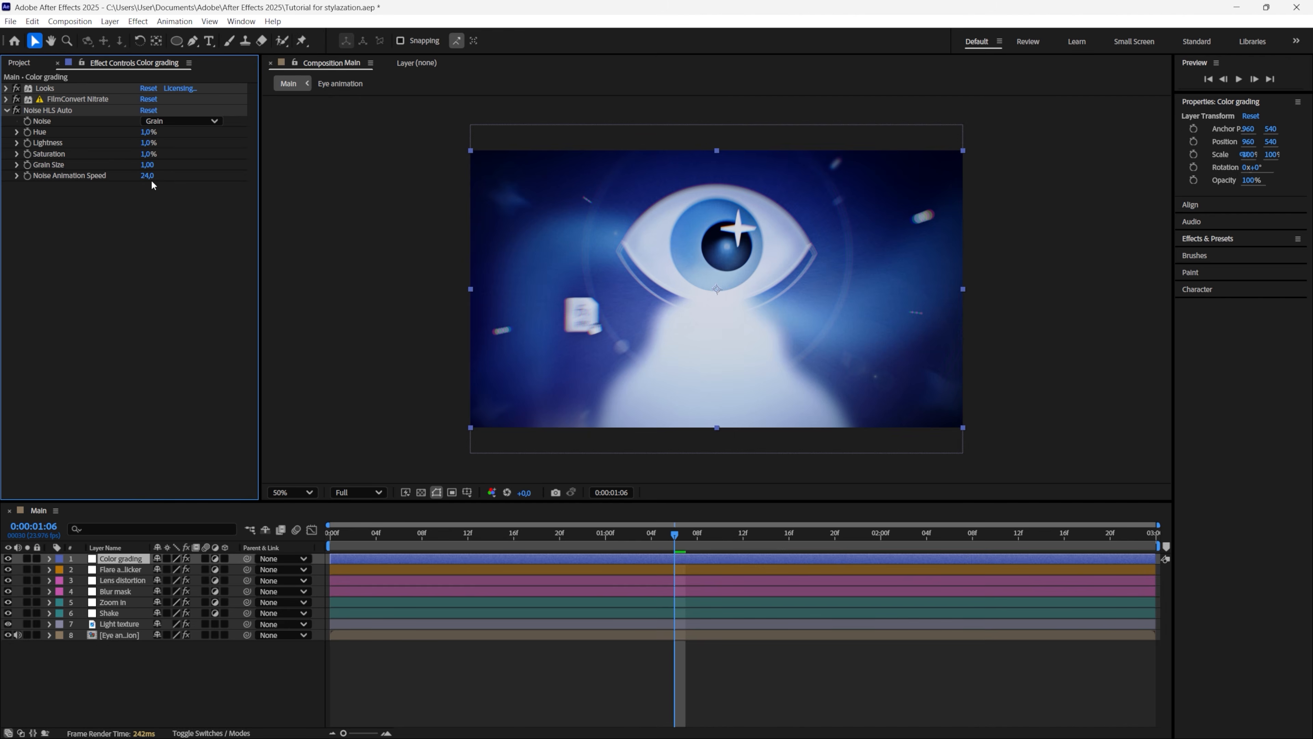
Set the noise animation speed to 15
click(150, 176)
key(ctrl+k)
key(Escape)
text(1)
key(Return)
Select all layers from Color grading to Light texture and compare the image with and without them
shift+click(119, 623)
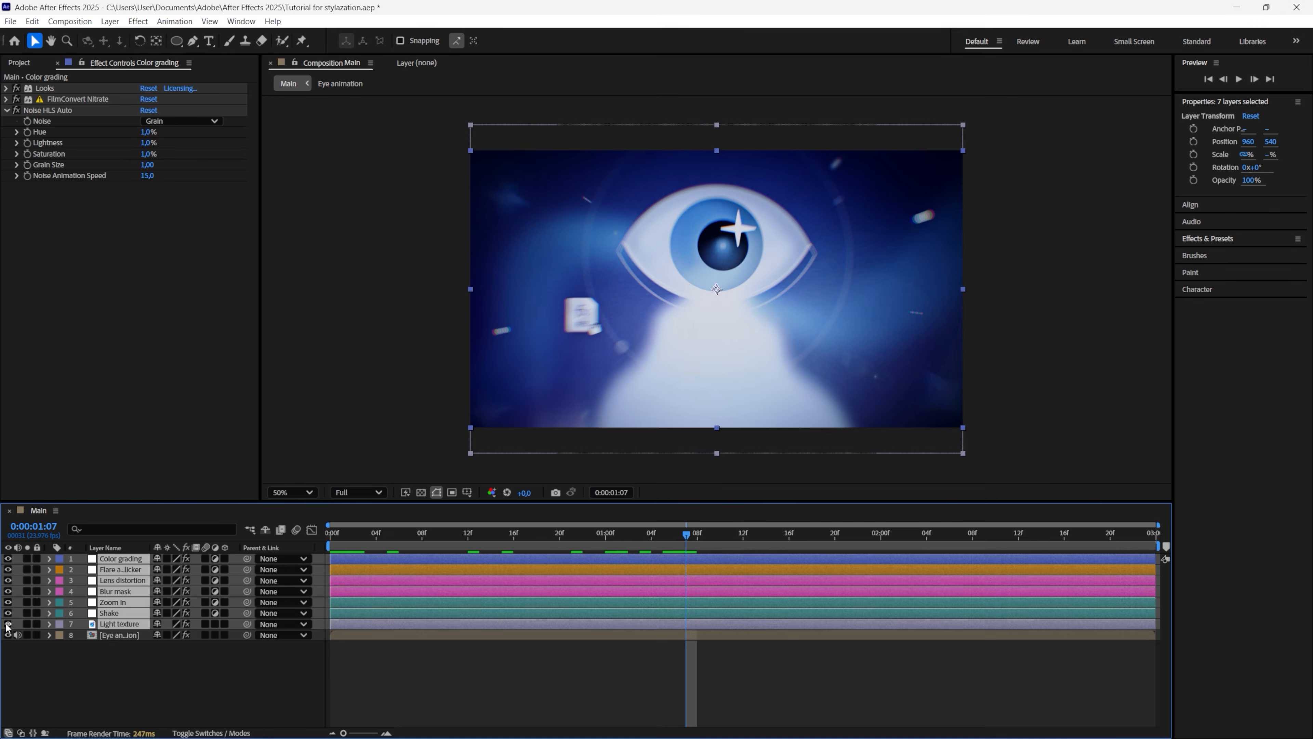
click(8, 624)
click(8, 624)
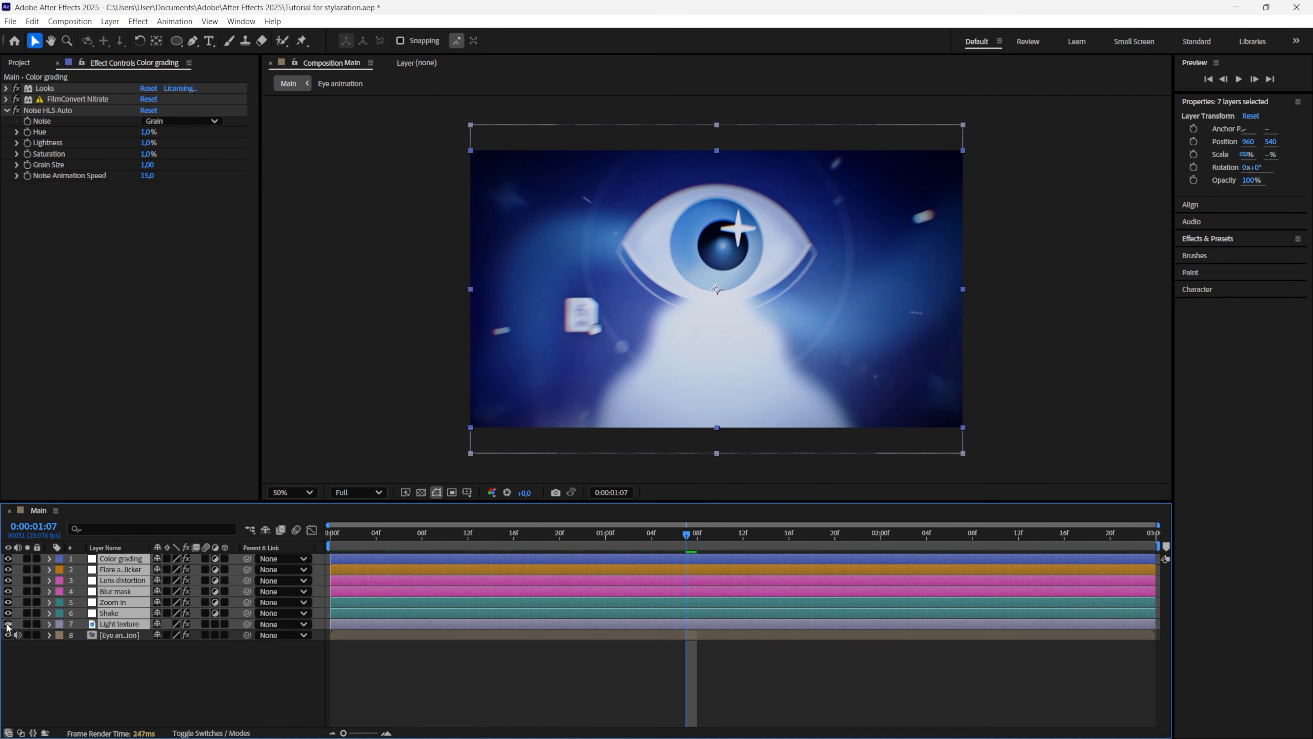